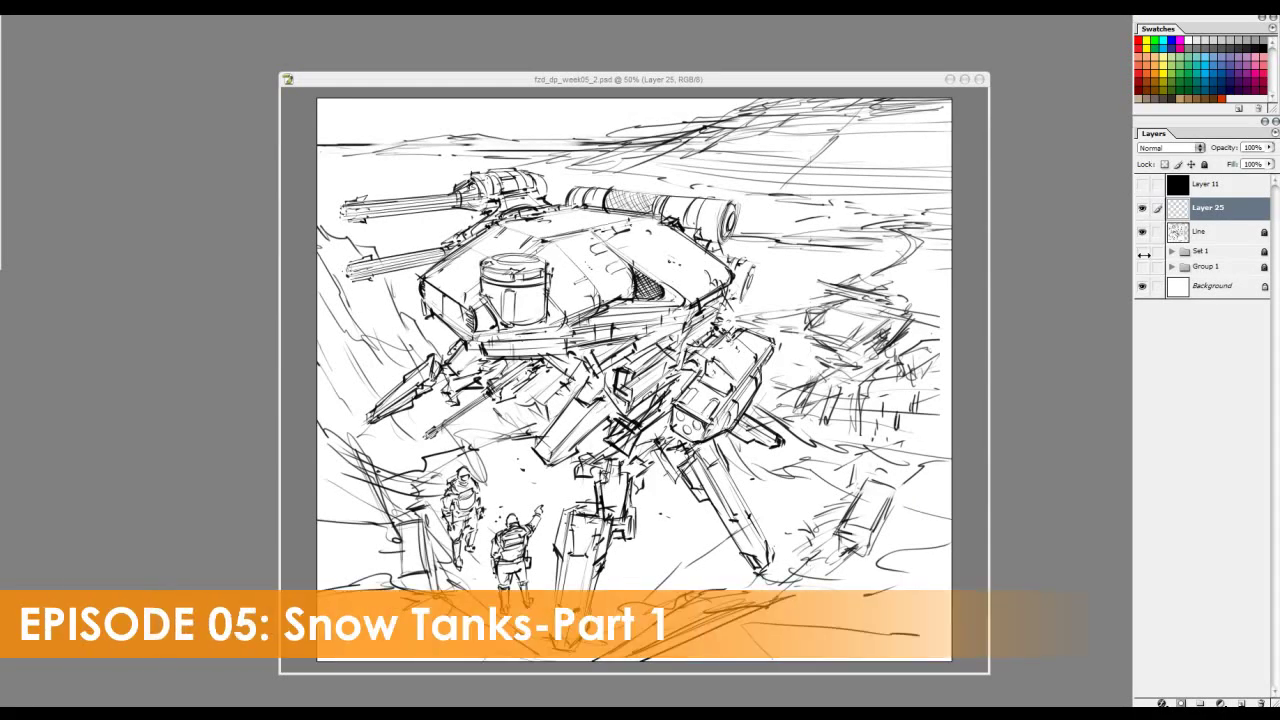
Step: Show the painted Group 1 and Set 1 layers and hide the Line sketch layer
click(1150, 262)
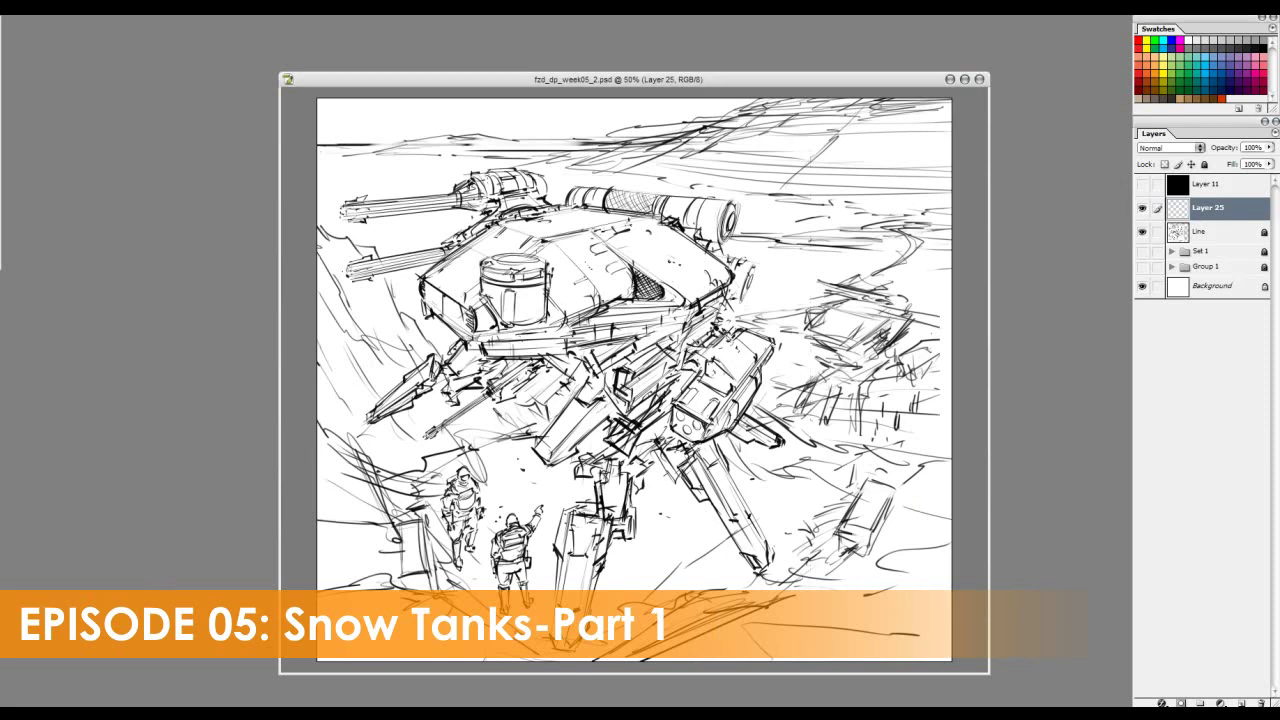
click(1142, 267)
click(1142, 251)
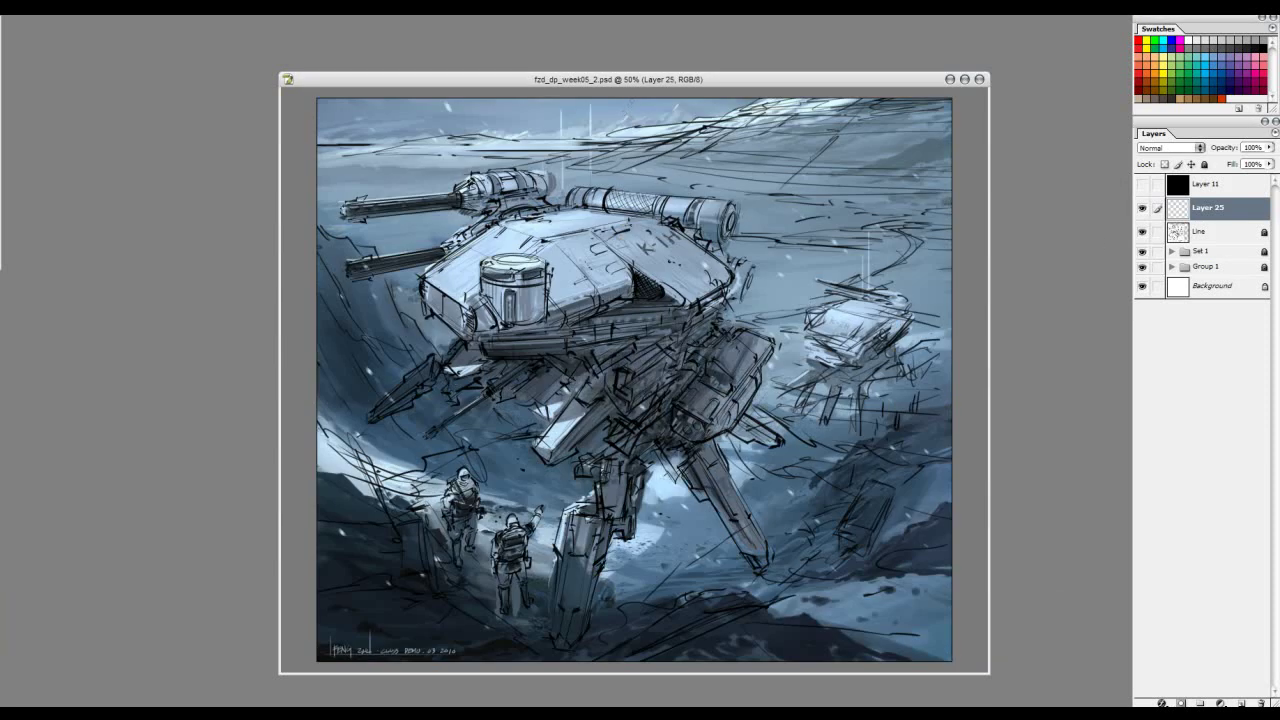
click(1142, 231)
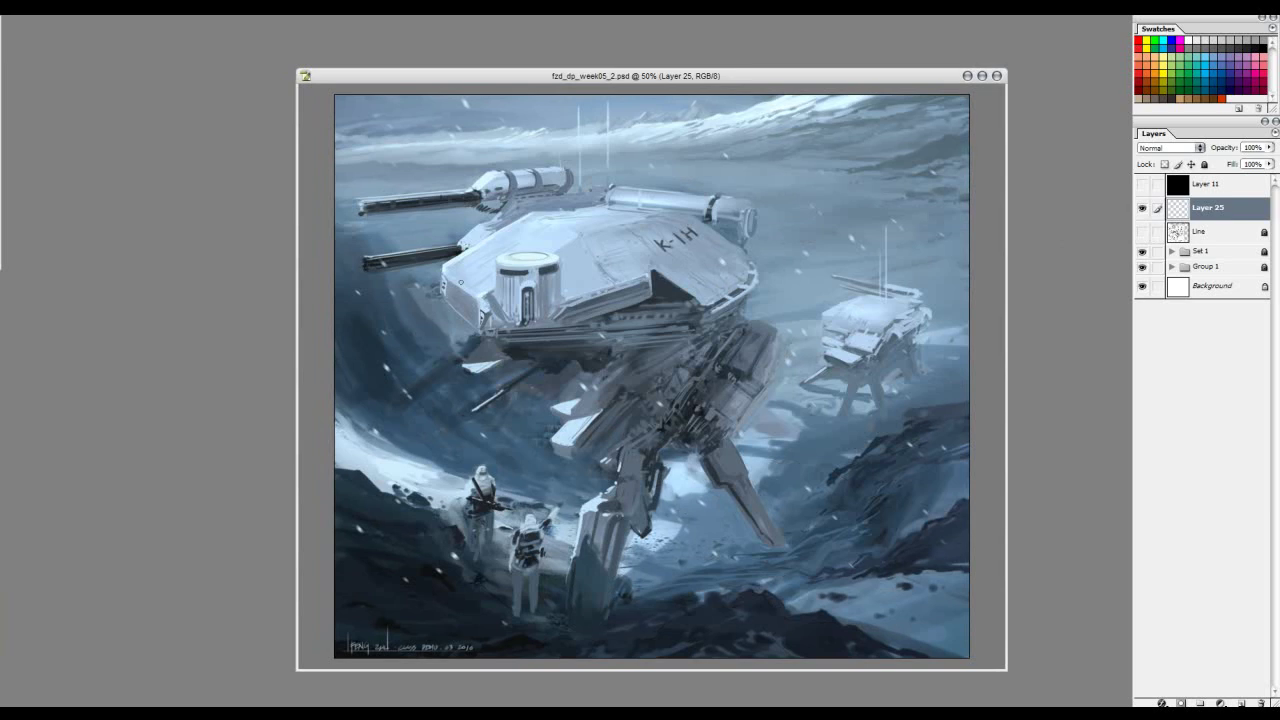
drag(670, 78, 659, 80)
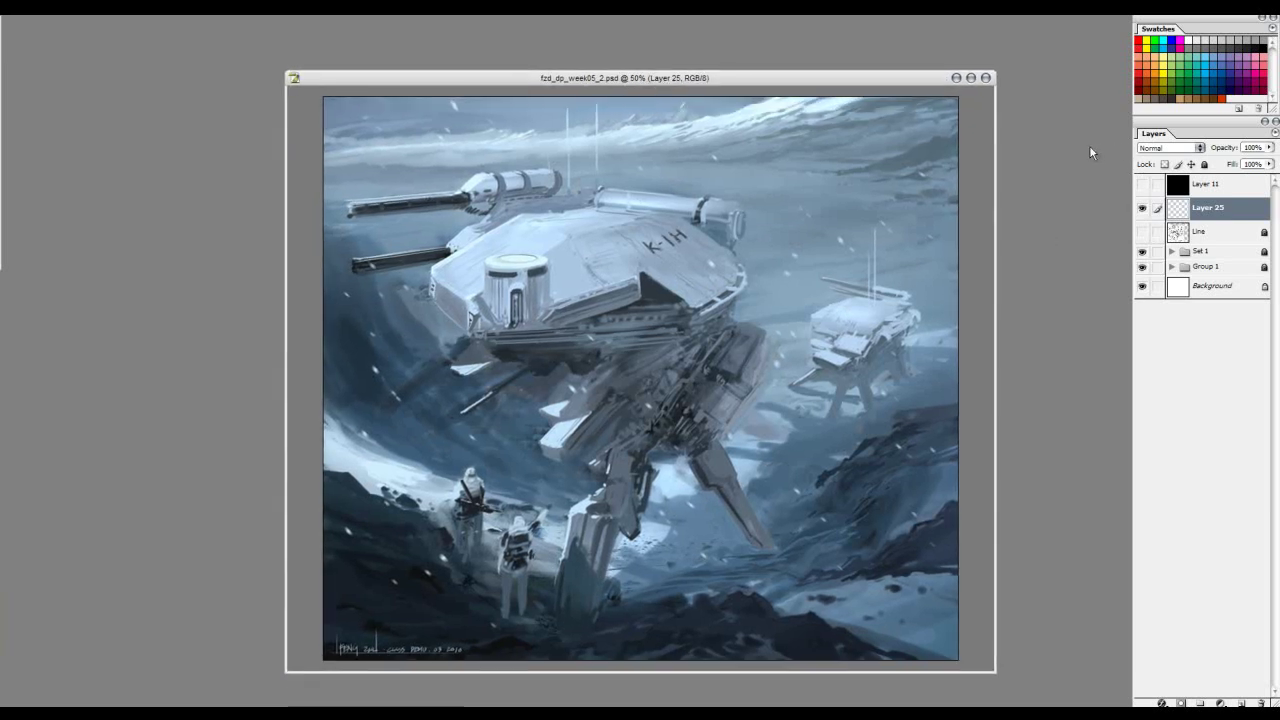
mouse_move(685, 71)
mouse_down()
mouse_move(709, 81)
mouse_move(654, 70)
mouse_up()
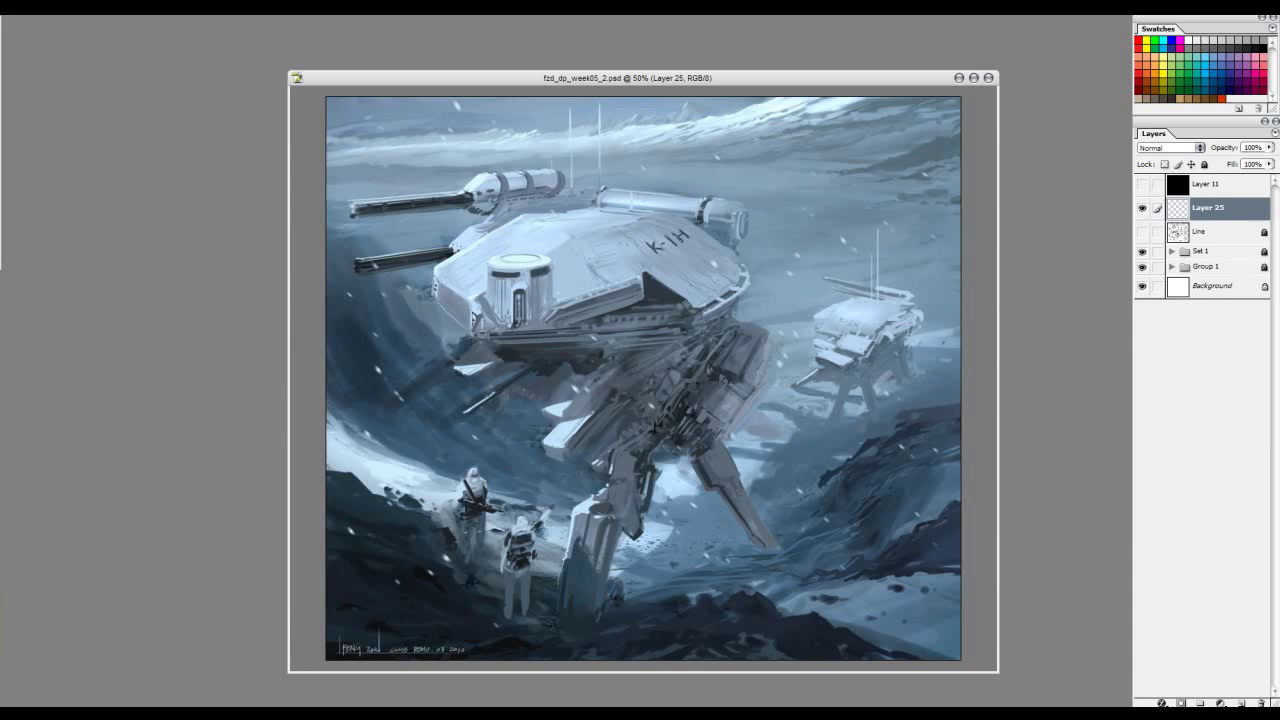
drag(650, 78, 659, 77)
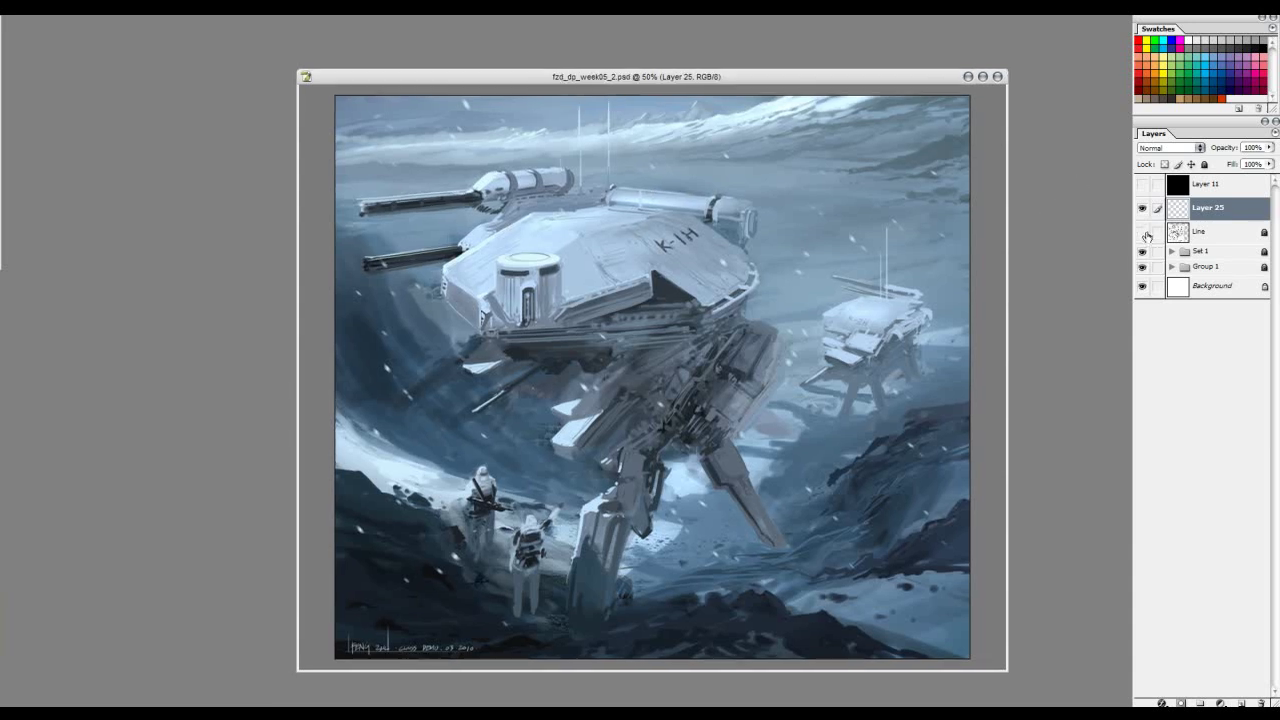
Step: Turn the Line layer back on and hide the Set 1 and Group 1 paint layers
click(1142, 251)
click(1142, 231)
click(1142, 267)
drag(645, 80, 630, 82)
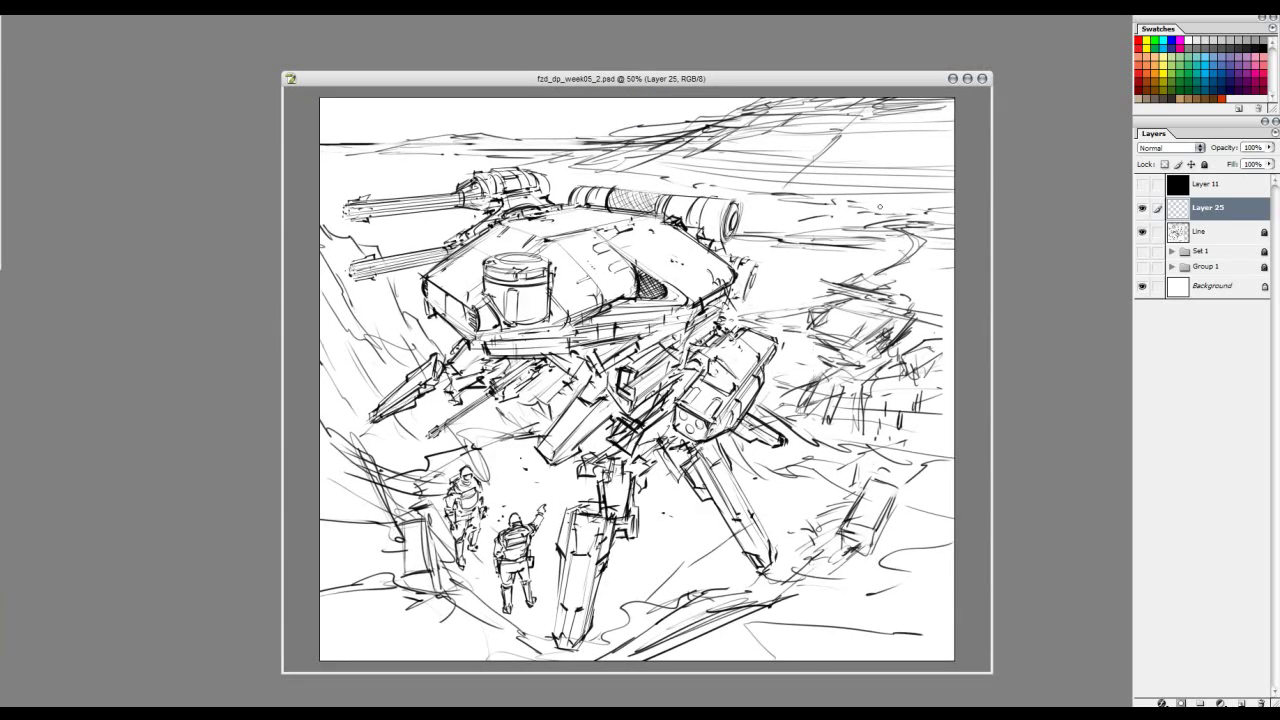
drag(713, 83, 740, 89)
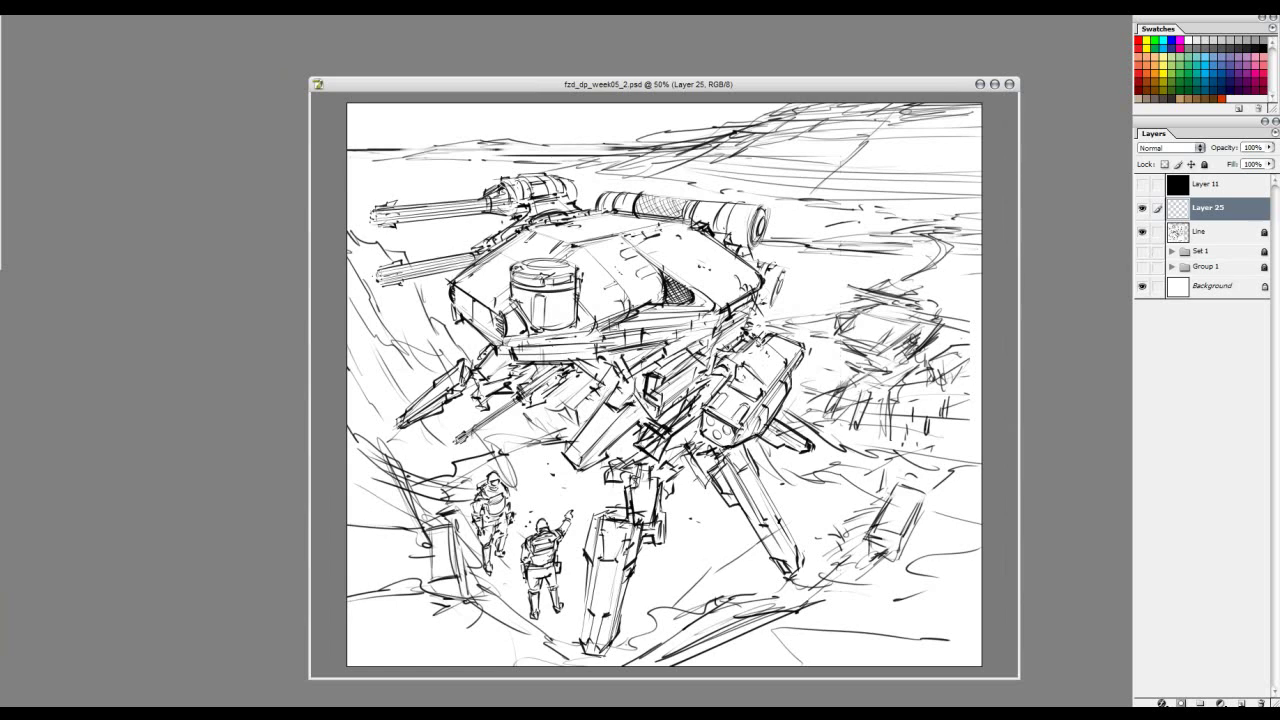
drag(661, 84, 642, 80)
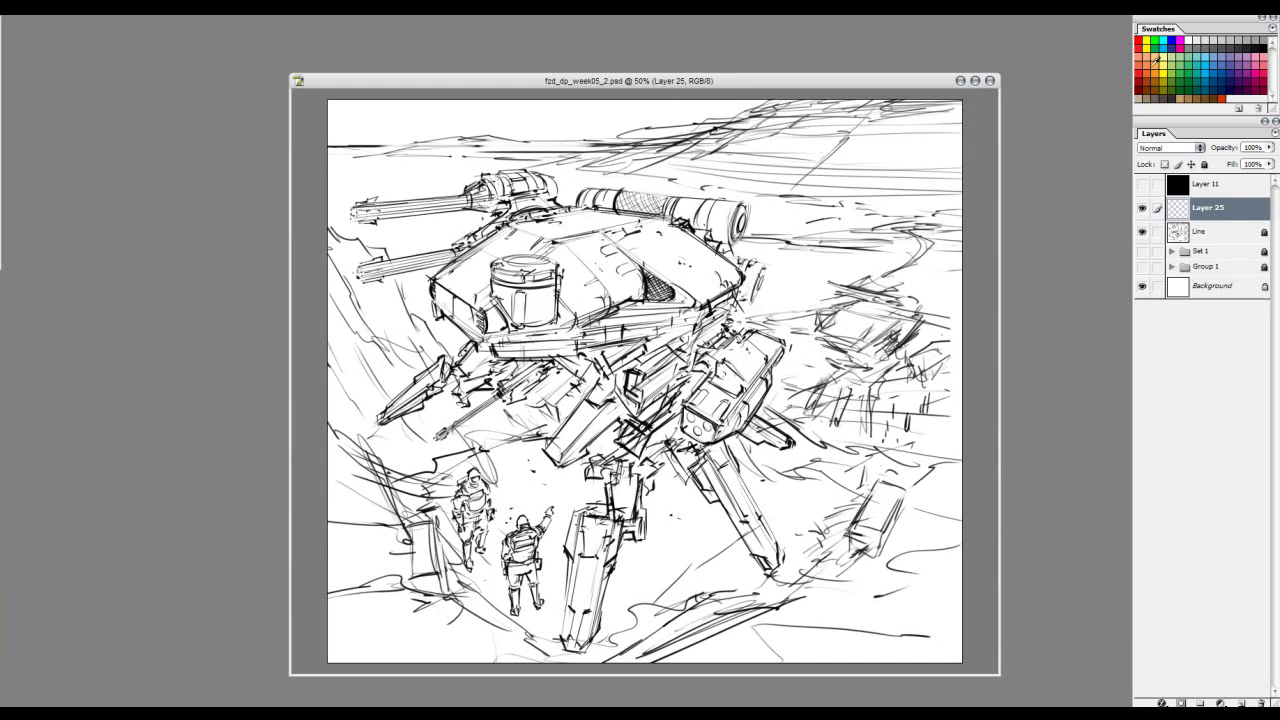
drag(782, 78, 805, 78)
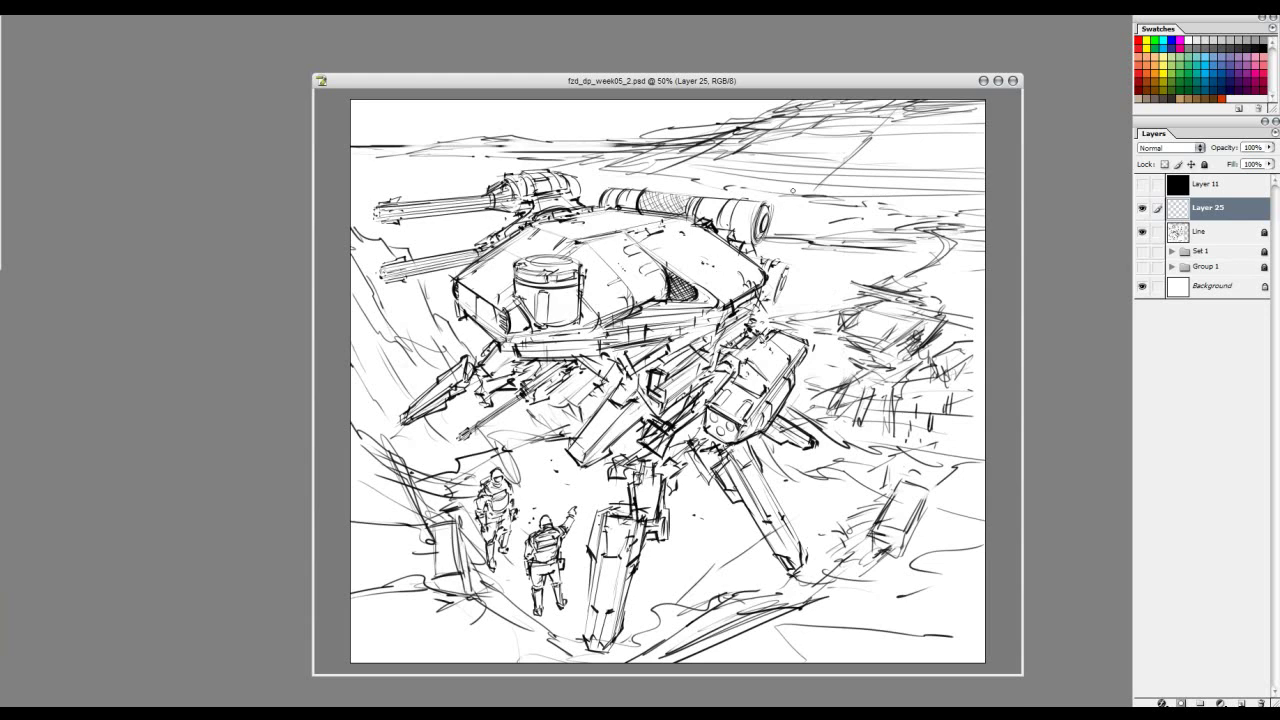
drag(821, 82, 800, 80)
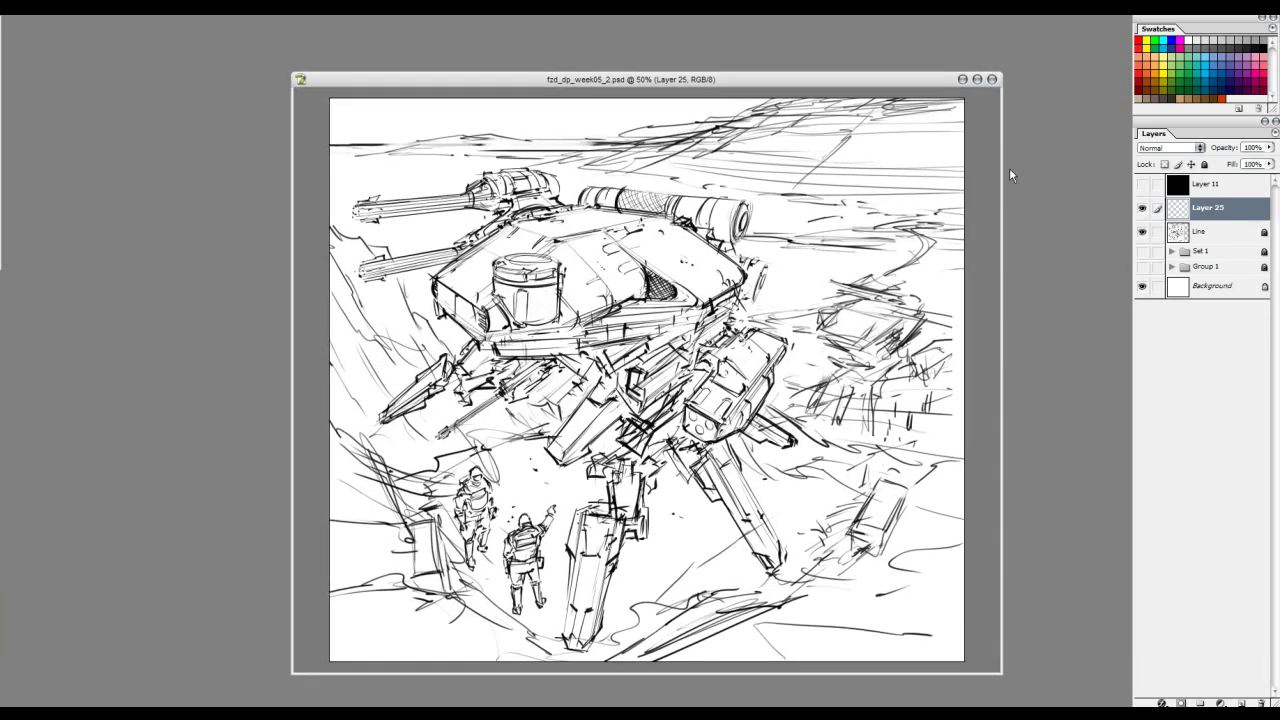
Step: Sketch red guide strokes over the turret, barrel and left leg, undoing most of them
drag(562, 204, 490, 216)
drag(526, 168, 360, 218)
key(ctrl+z)
drag(458, 352, 378, 406)
key(ctrl+z)
drag(586, 468, 600, 506)
key(ctrl+z)
mouse_move(712, 190)
mouse_down()
mouse_move(490, 166)
mouse_move(366, 190)
mouse_move(434, 228)
mouse_move(354, 281)
mouse_move(432, 322)
mouse_move(400, 378)
mouse_move(460, 400)
mouse_move(584, 484)
mouse_move(552, 558)
mouse_move(617, 611)
mouse_move(704, 520)
mouse_move(800, 486)
mouse_move(797, 392)
mouse_move(742, 204)
mouse_up()
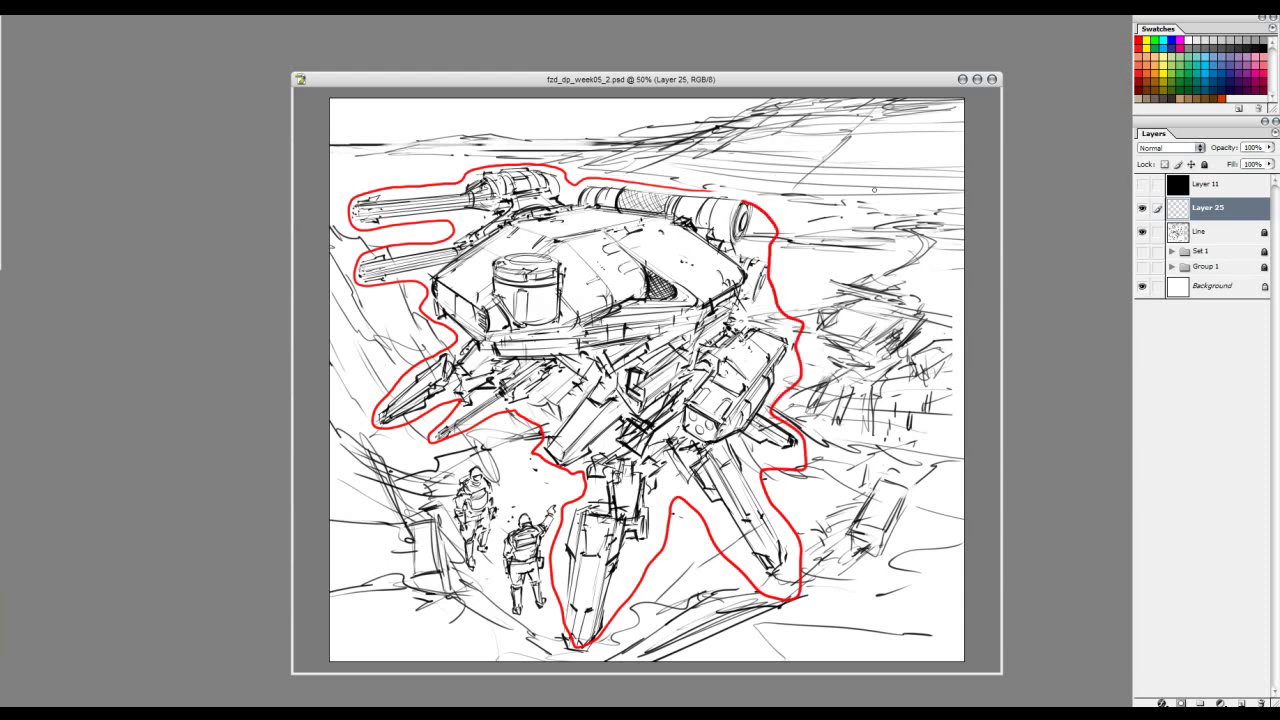
key(ctrl+z)
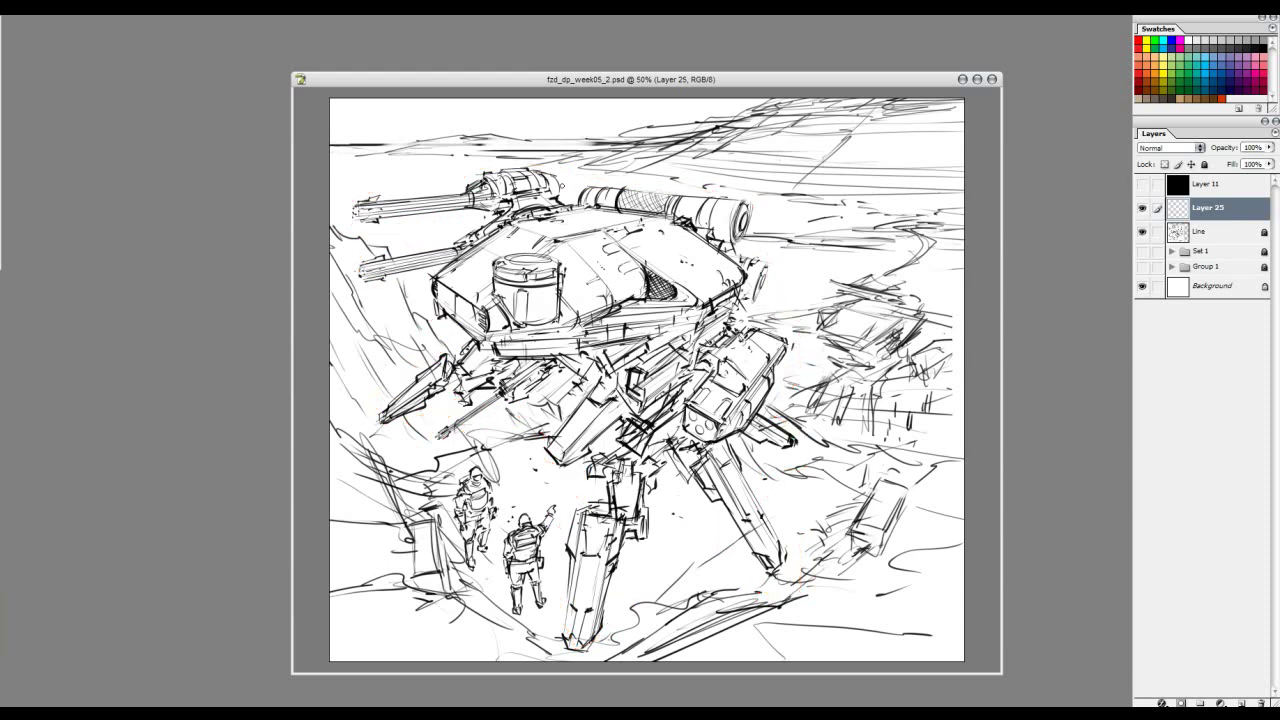
drag(540, 168, 764, 204)
key(ctrl+z)
Step: Draw a red horizon line and red perspective lines across the cannon, retrying several attempts
drag(518, 178, 664, 190)
key(ctrl+z)
mouse_move(598, 142)
mouse_down()
mouse_move(330, 143)
mouse_move(966, 145)
mouse_up()
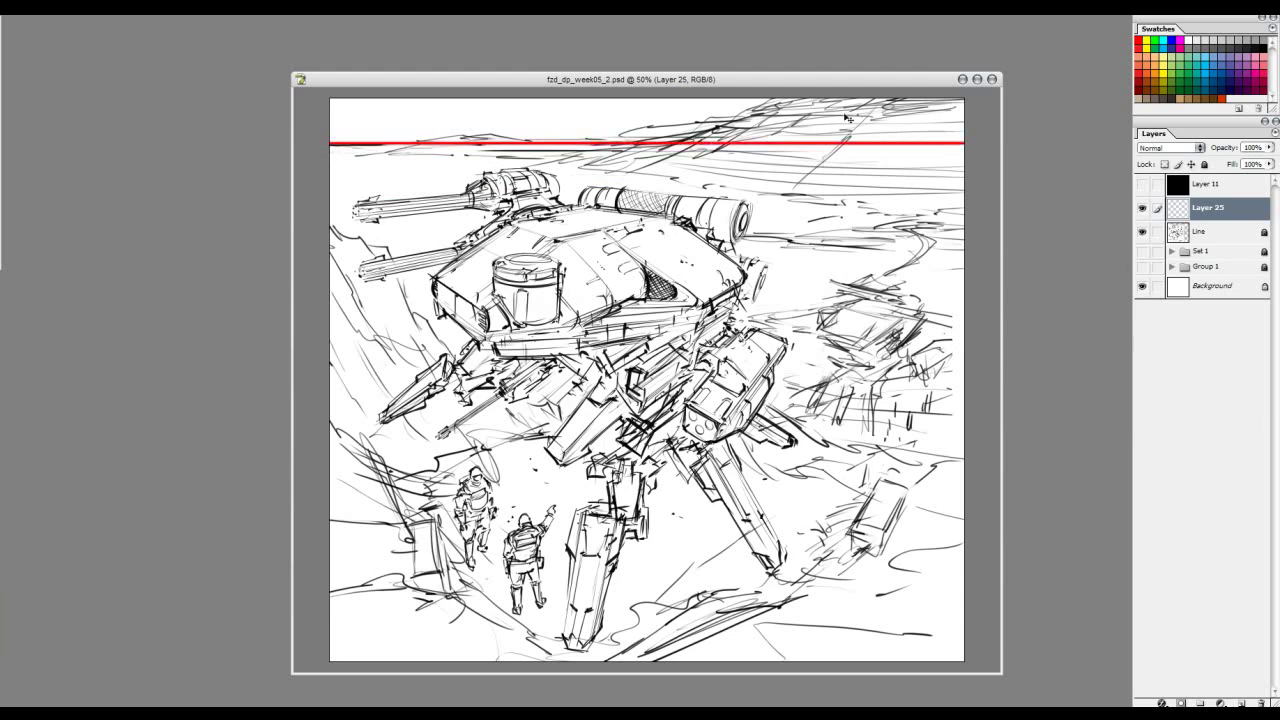
drag(330, 200, 706, 174)
key(ctrl+z)
drag(382, 198, 764, 170)
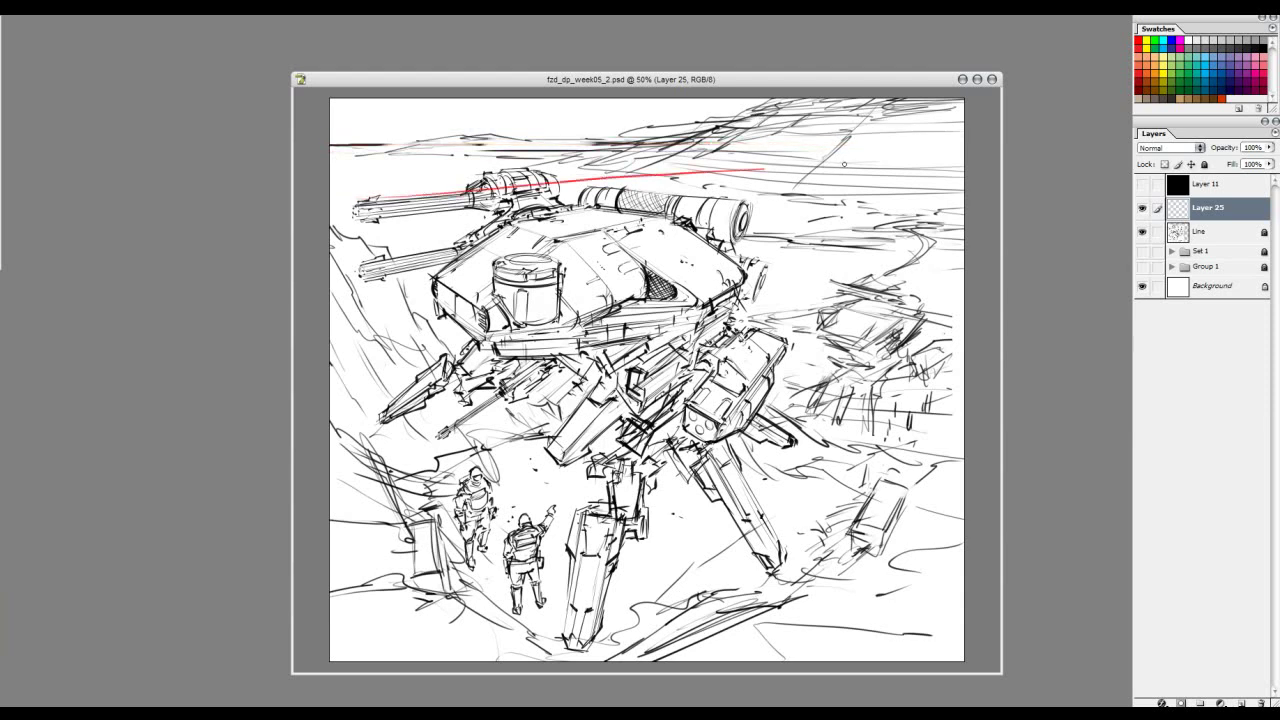
key(ctrl+z)
drag(350, 210, 690, 184)
key(ctrl+z)
drag(355, 211, 680, 173)
drag(365, 257, 625, 211)
key(ctrl+z)
mouse_move(384, 258)
mouse_down()
mouse_move(638, 208)
mouse_move(540, 234)
mouse_move(698, 212)
mouse_up()
Step: Add red perspective guides across the mech's right side, legs and body
drag(672, 344, 826, 282)
key(ctrl+z)
drag(625, 368, 826, 260)
drag(732, 410, 826, 300)
drag(787, 340, 820, 294)
drag(797, 534, 773, 571)
drag(602, 622, 770, 460)
drag(476, 432, 576, 384)
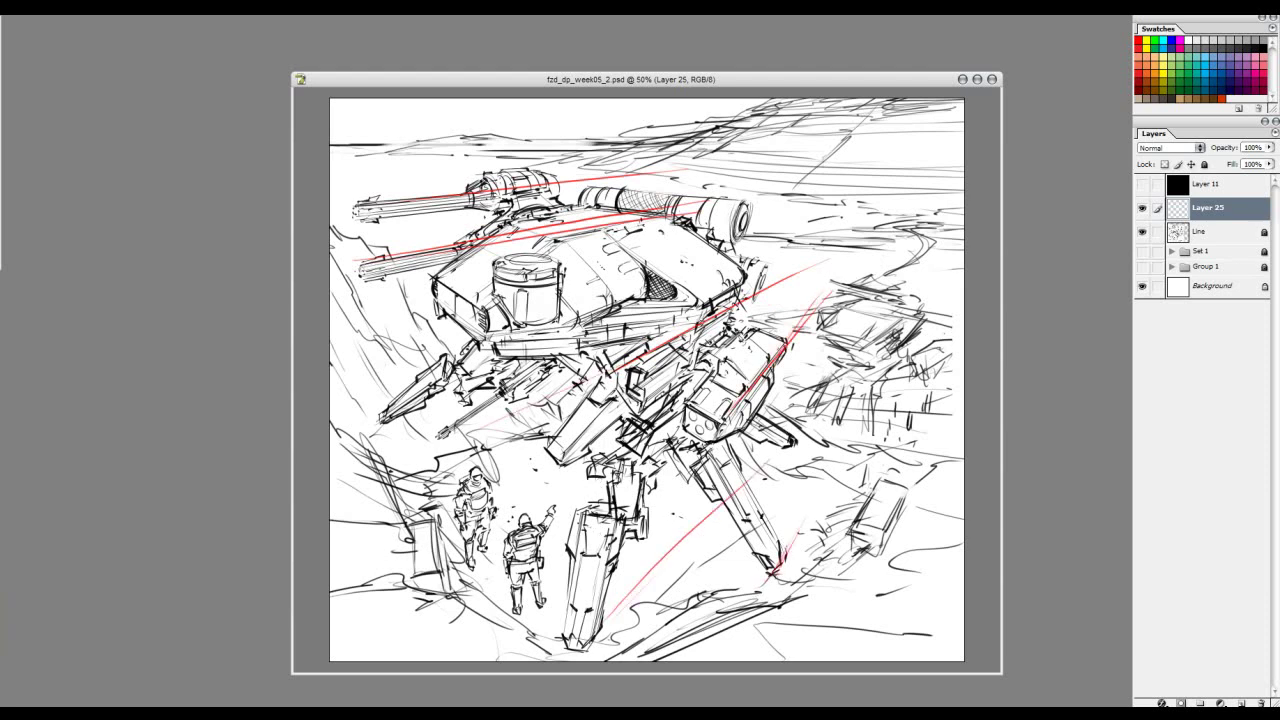
mouse_move(430, 396)
mouse_down()
mouse_move(574, 328)
mouse_move(732, 295)
mouse_move(800, 258)
mouse_up()
Step: Add red perspective guides over the top barrels and diagonally right of the mech
drag(618, 186, 724, 170)
drag(500, 232, 808, 188)
drag(576, 230, 934, 168)
drag(604, 192, 910, 144)
drag(828, 224, 712, 360)
drag(886, 198, 848, 232)
drag(824, 328, 710, 448)
drag(820, 356, 664, 528)
drag(800, 460, 758, 554)
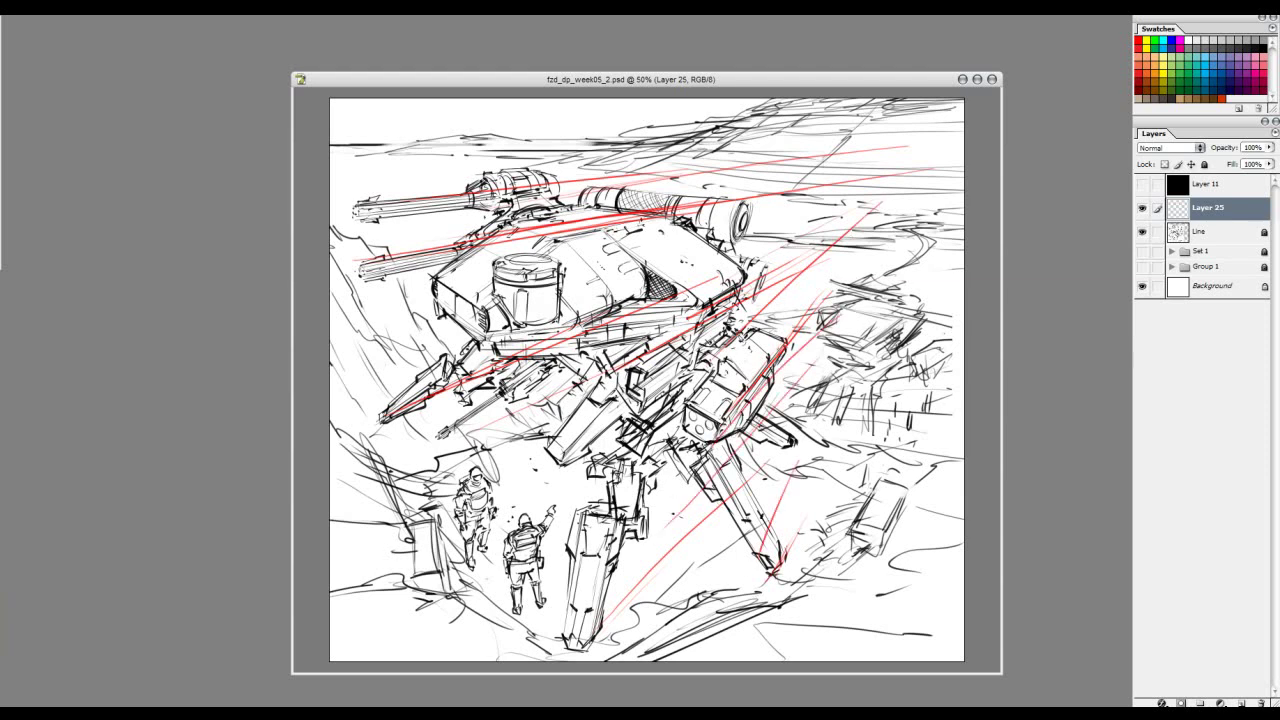
Step: Add red guides on the body's left side and reinforce the top horizon line
drag(418, 296, 516, 352)
drag(448, 312, 548, 388)
drag(414, 284, 476, 336)
mouse_move(572, 205)
mouse_down()
mouse_move(848, 254)
mouse_move(802, 211)
mouse_move(330, 153)
mouse_move(956, 138)
mouse_move(368, 141)
mouse_up()
key(ctrl+z)
drag(580, 140, 880, 140)
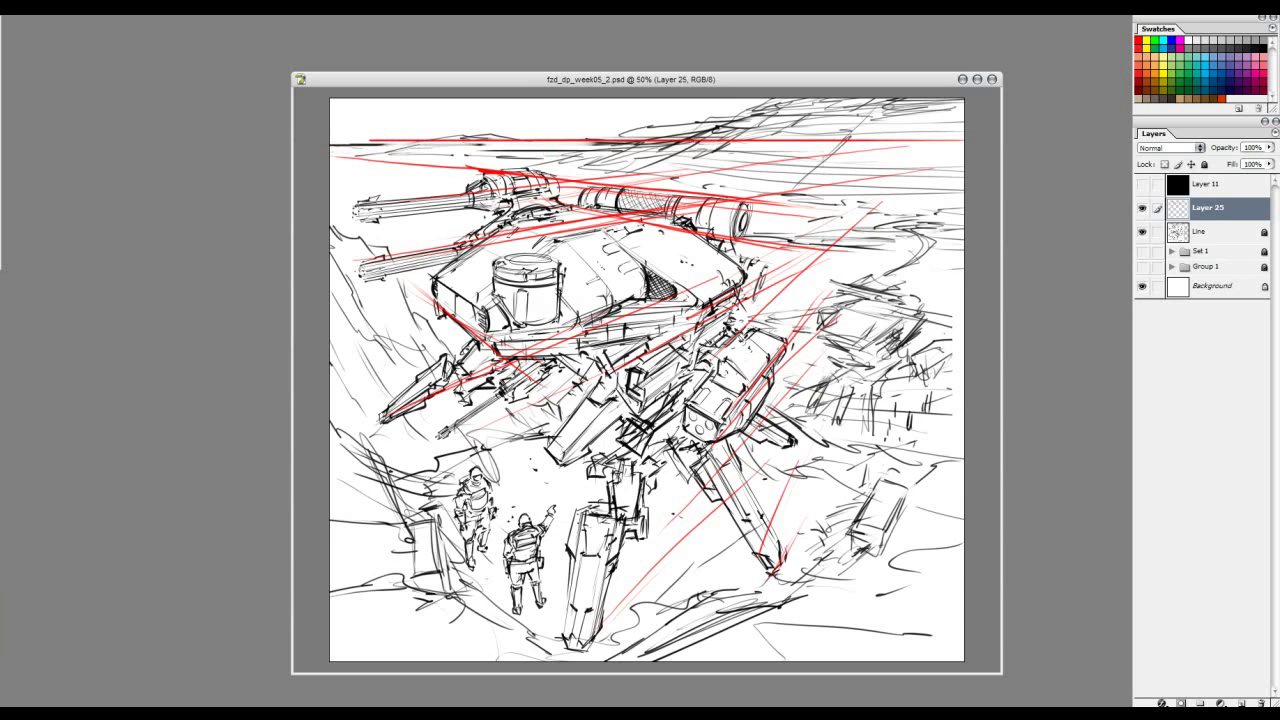
drag(680, 145, 678, 188)
key(ctrl+z)
mouse_move(775, 190)
mouse_down()
mouse_move(780, 115)
mouse_move(800, 142)
mouse_up()
key(ctrl+z)
Step: Sketch dark lines along the right leg, lower body and midsection of the mech
mouse_move(758, 406)
mouse_down()
mouse_move(738, 436)
mouse_move(786, 460)
mouse_up()
drag(768, 452, 728, 522)
drag(784, 510, 772, 556)
drag(548, 504, 614, 511)
drag(658, 444, 612, 484)
mouse_move(676, 428)
mouse_down()
mouse_move(628, 460)
mouse_move(566, 464)
mouse_up()
drag(700, 346, 634, 390)
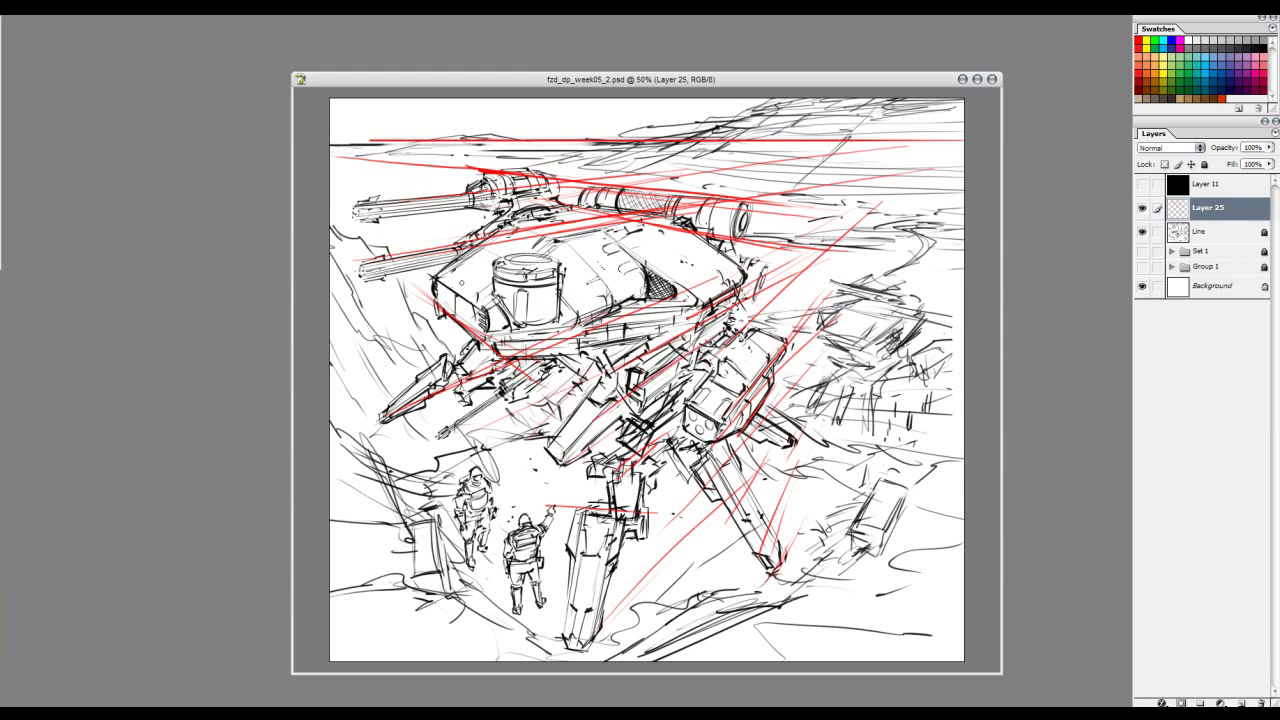
Step: Sketch dark detail on the tank's left corner, top, right front and near the canvas top
mouse_move(432, 270)
mouse_down()
mouse_move(456, 294)
mouse_move(370, 228)
mouse_up()
drag(428, 292, 486, 344)
drag(448, 282, 660, 230)
drag(560, 318, 646, 284)
mouse_move(664, 280)
mouse_down()
mouse_move(776, 238)
mouse_move(750, 252)
mouse_move(748, 273)
mouse_up()
drag(728, 283, 704, 295)
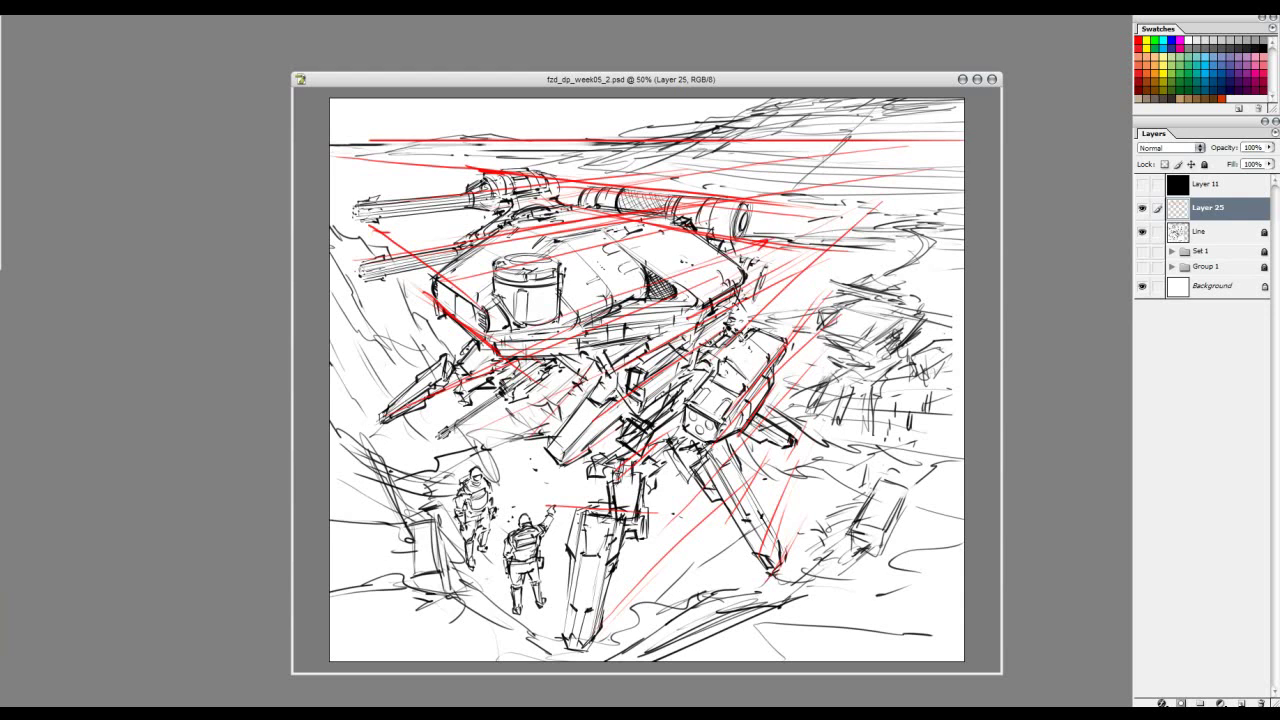
drag(512, 388, 420, 446)
drag(361, 145, 504, 146)
Step: Undo recent strokes and draw a long diagonal red guide at the lower right
key(ctrl+z)
mouse_move(838, 306)
mouse_down()
mouse_move(846, 344)
mouse_move(832, 298)
mouse_up()
key(ctrl+z)
mouse_move(900, 502)
mouse_down()
mouse_move(750, 612)
mouse_move(612, 660)
mouse_move(939, 480)
mouse_move(782, 566)
mouse_up()
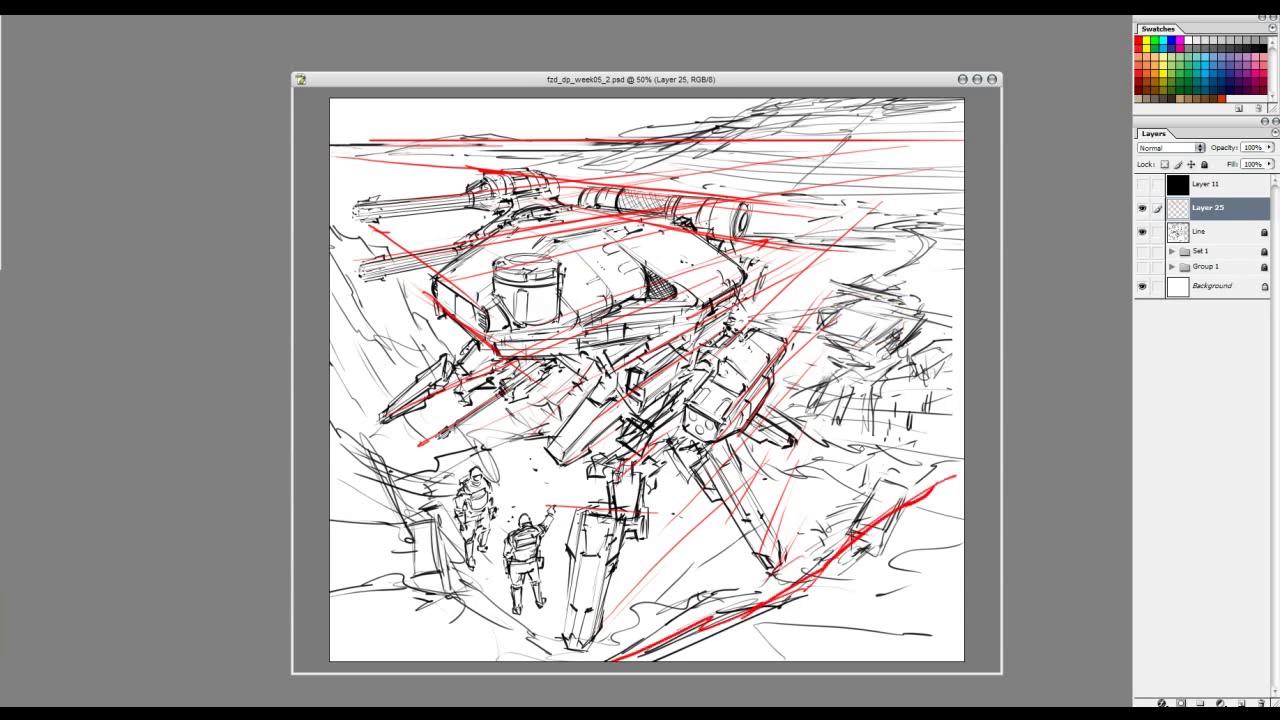
drag(1208, 208, 1257, 700)
key(ctrl+z)
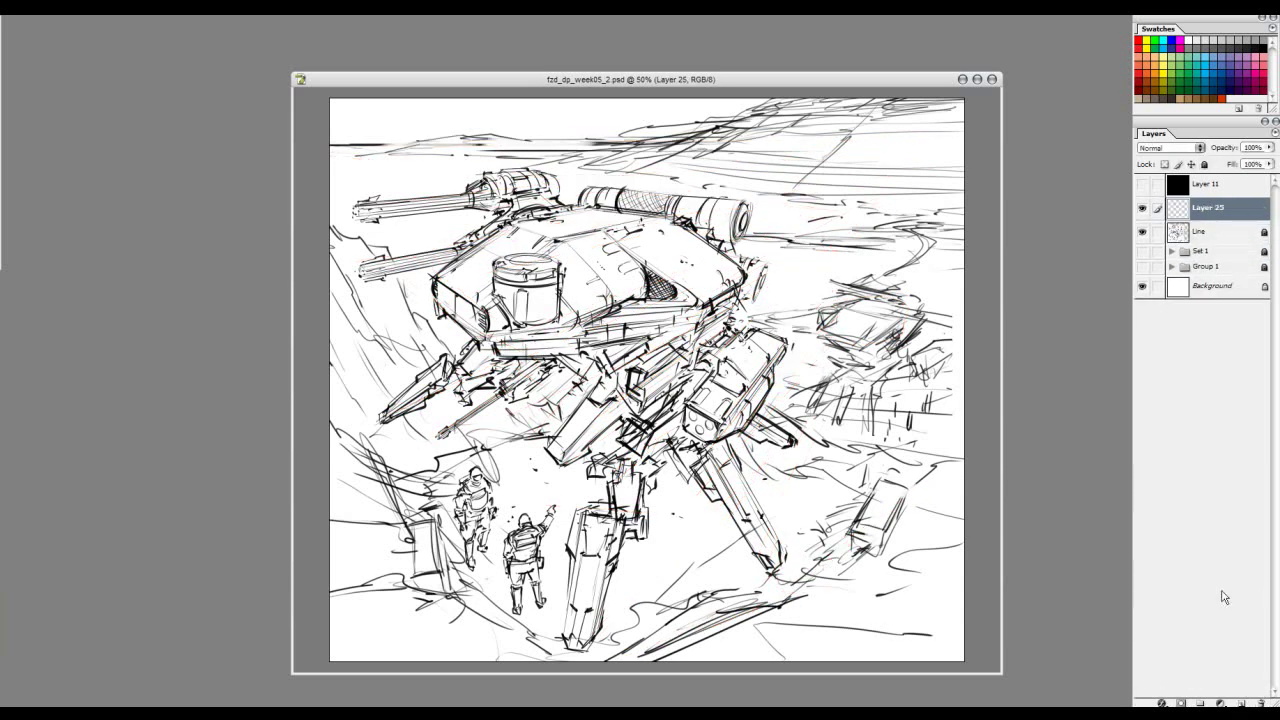
drag(838, 310, 816, 342)
key(ctrl+z)
drag(414, 162, 522, 244)
key(ctrl+z)
drag(668, 170, 632, 232)
key(ctrl+z)
mouse_move(875, 284)
mouse_down()
mouse_move(836, 280)
mouse_move(858, 296)
mouse_move(820, 337)
mouse_up()
key(ctrl+z)
drag(852, 403, 871, 405)
drag(783, 467, 866, 402)
drag(795, 455, 804, 476)
drag(705, 88, 713, 83)
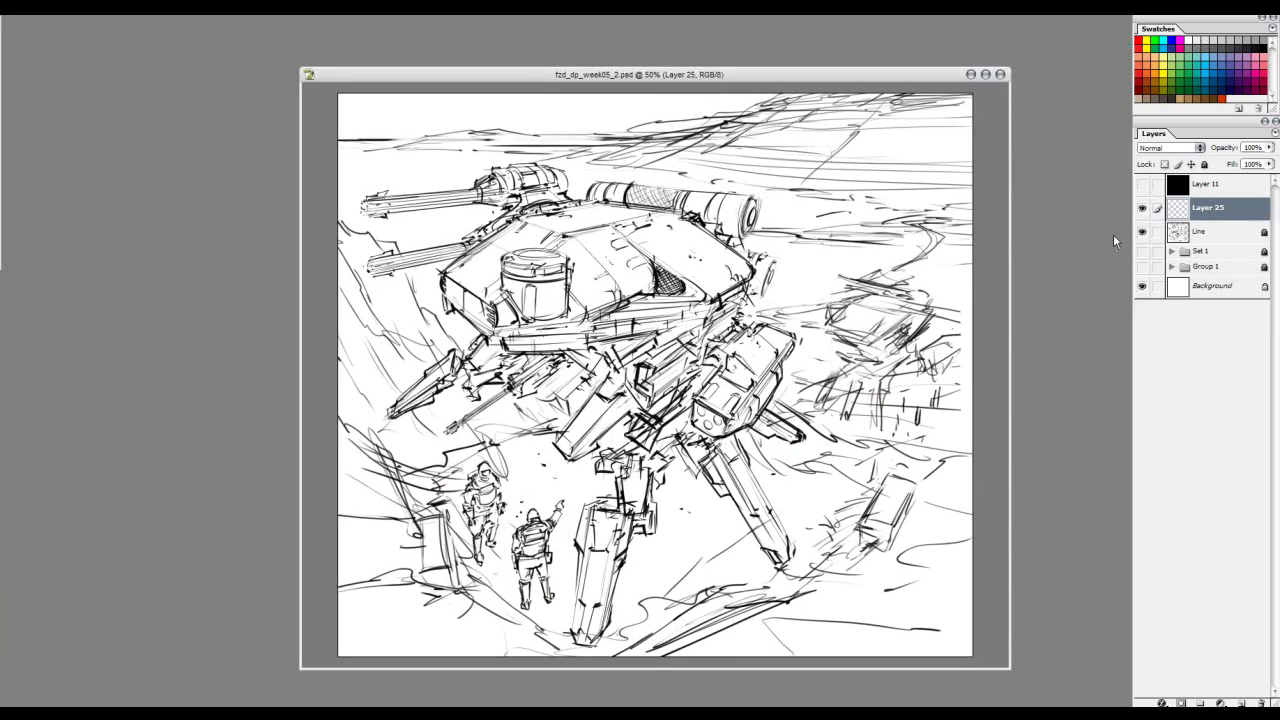
Step: Show Group 1's photos, inspect them at 100%, then hide Layers 3–9 leaving Layer 2
click(1172, 267)
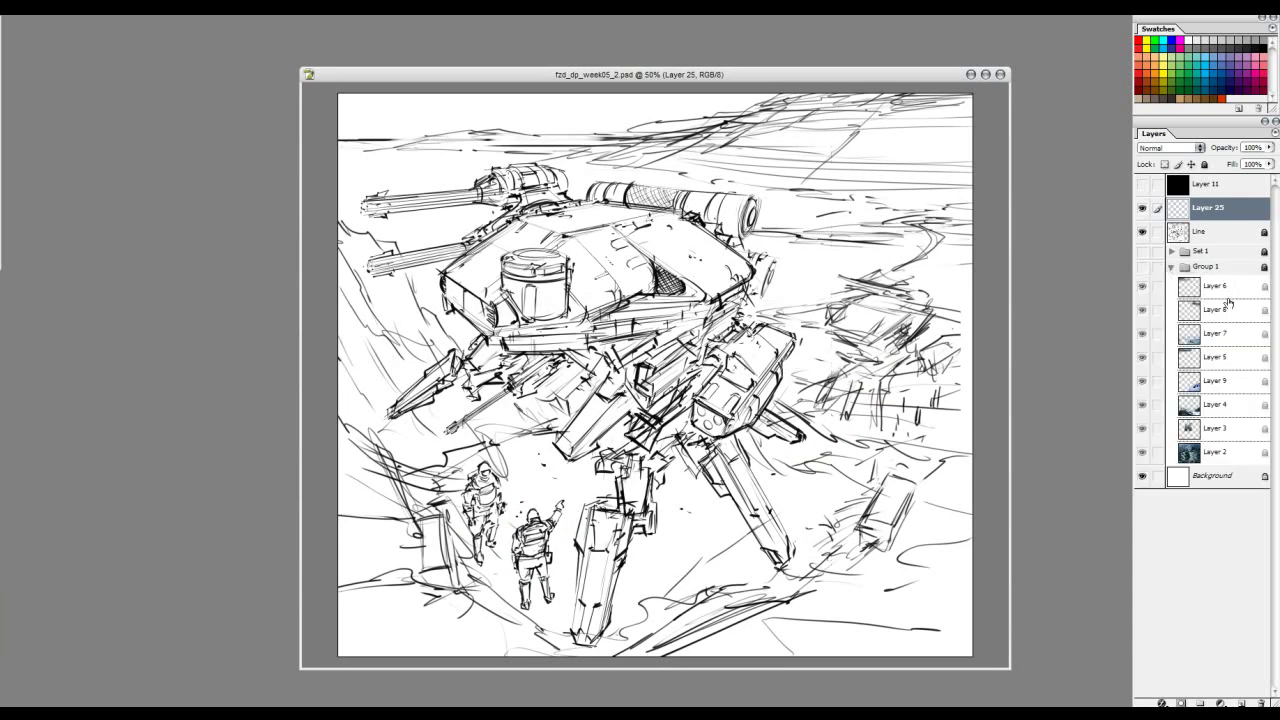
click(1141, 268)
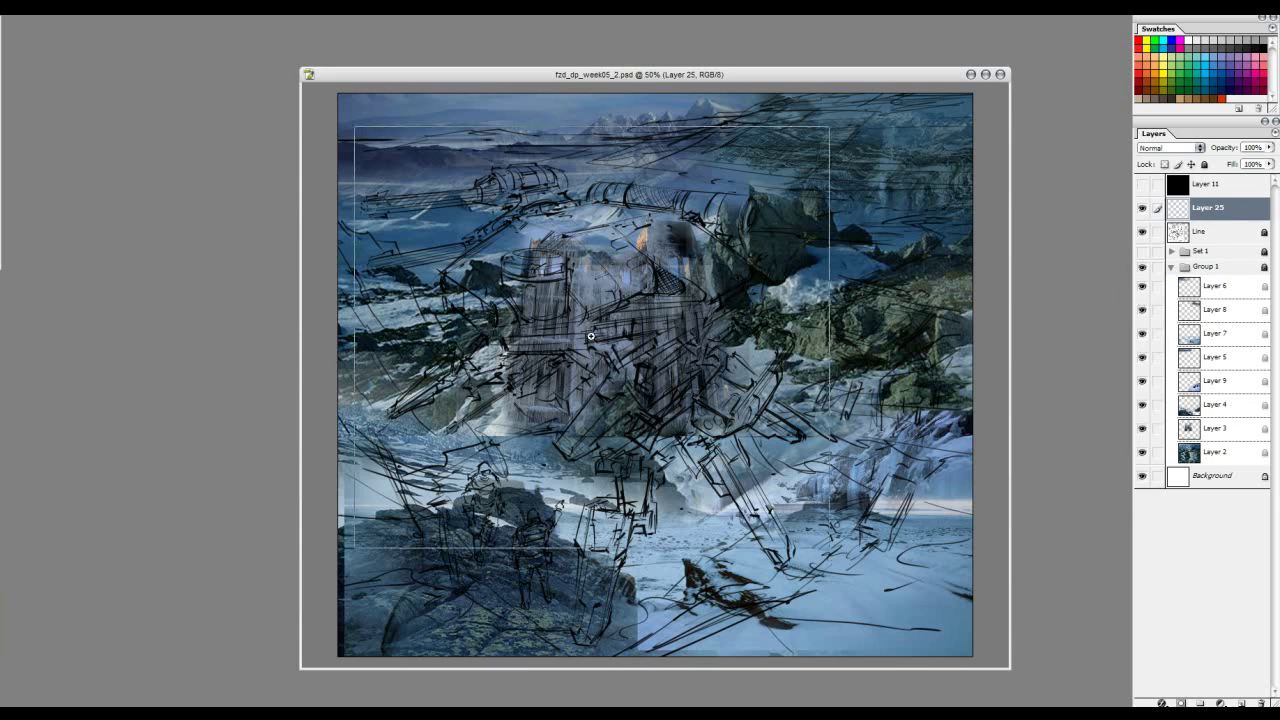
key(ctrl+plus)
key(ctrl+plus)
drag(760, 421, 712, 357)
mouse_move(666, 400)
mouse_down()
mouse_move(780, 286)
mouse_move(695, 303)
mouse_up()
scroll(700, 290, down, 5)
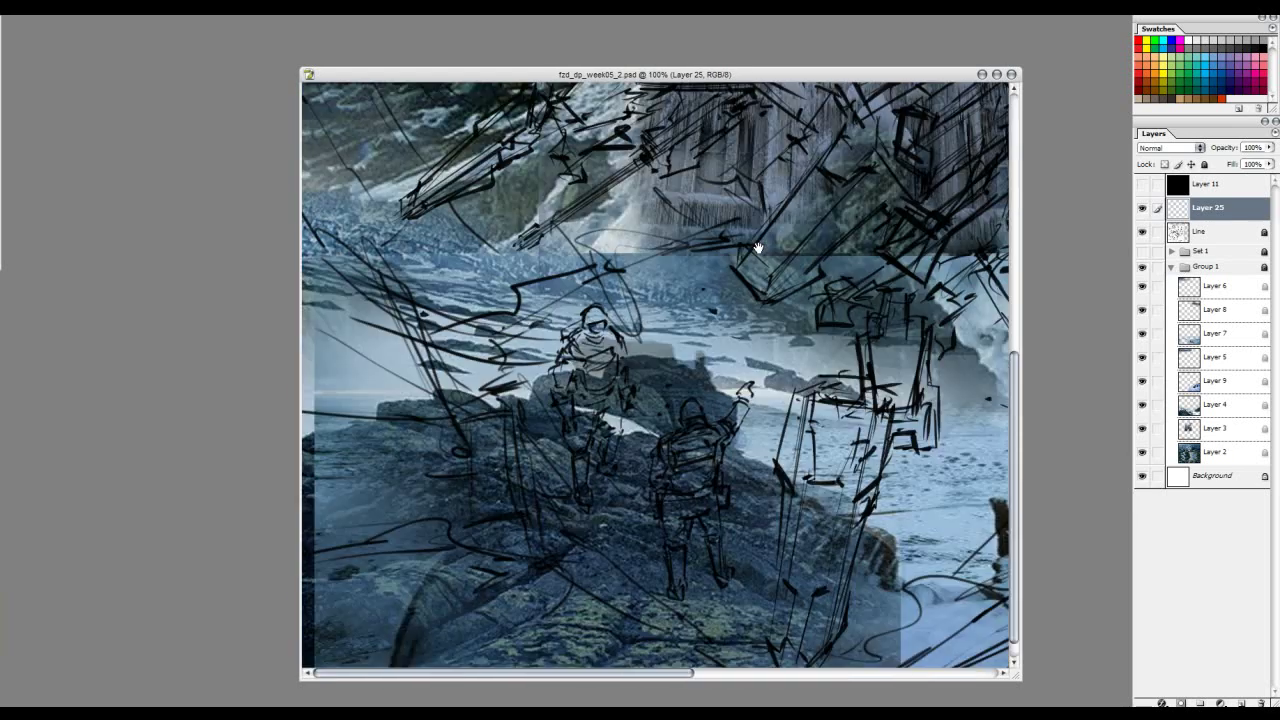
scroll(840, 256, down, 1)
mouse_move(895, 290)
mouse_down()
mouse_move(660, 345)
mouse_move(717, 272)
mouse_up()
key(ctrl+minus)
key(ctrl+minus)
drag(1143, 286, 1143, 430)
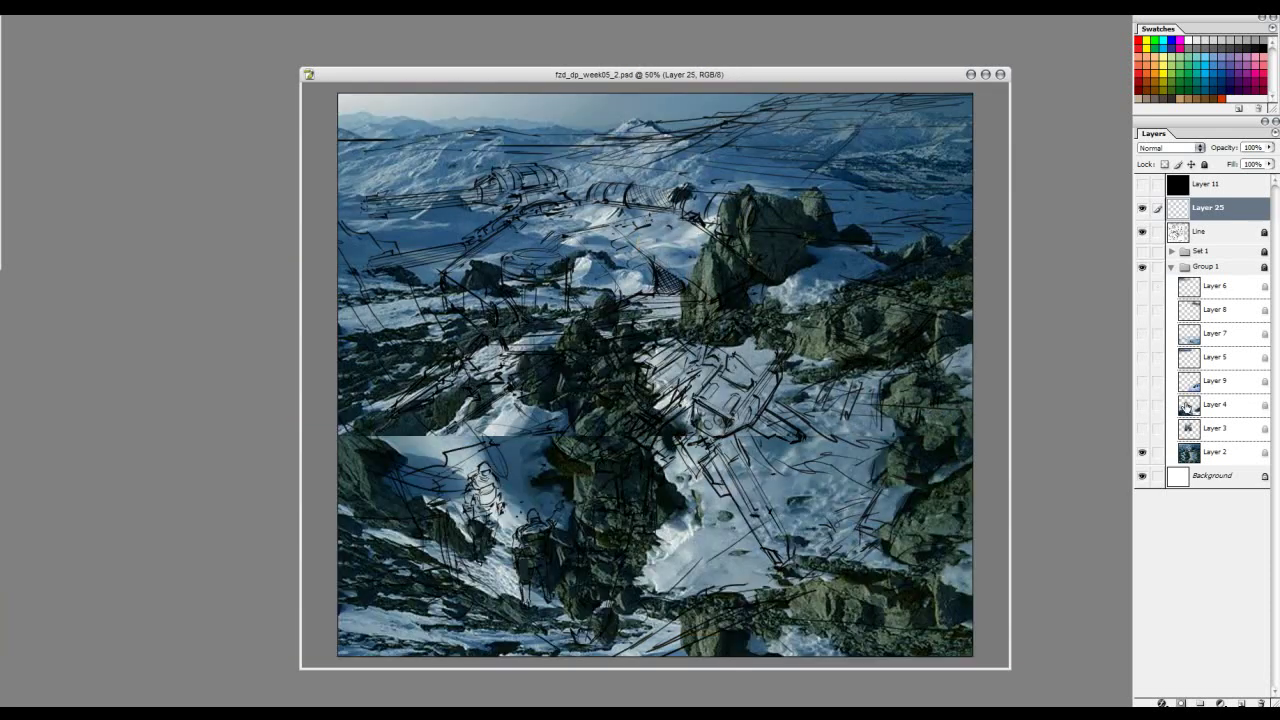
Step: Show and select Layer 3, zooming in on its structure photo
click(1142, 432)
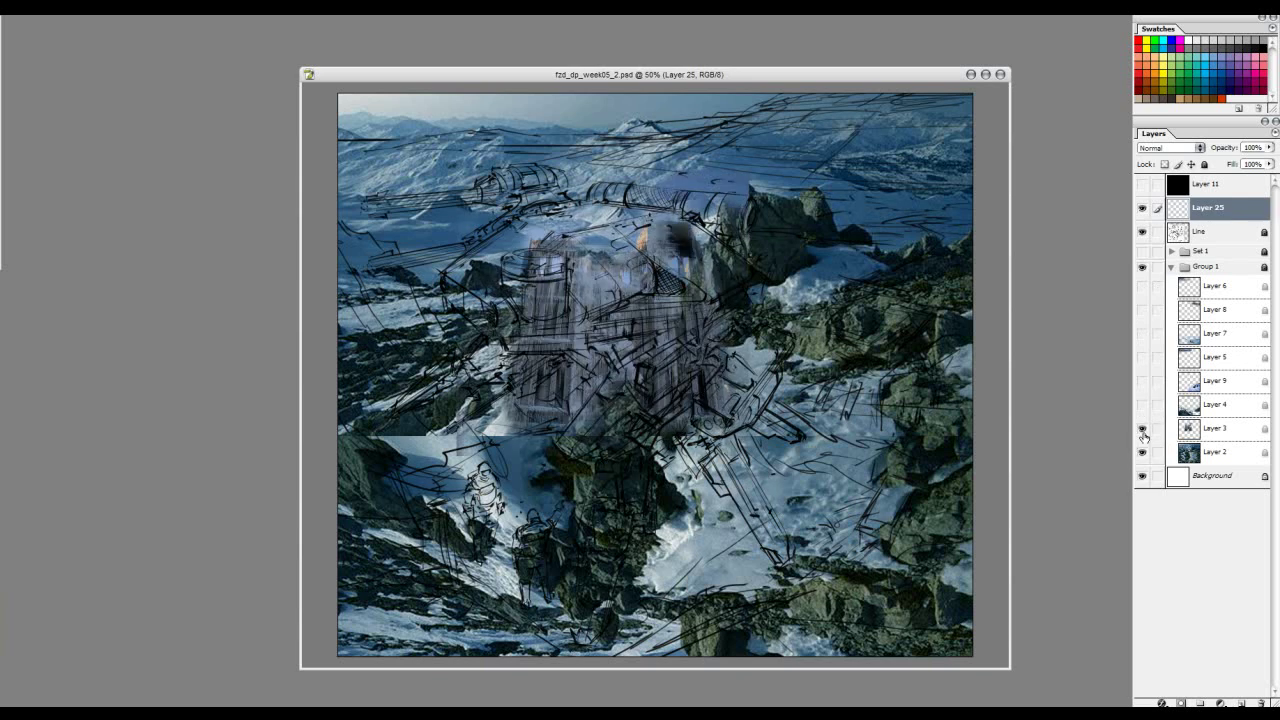
click(1203, 431)
key(ctrl+plus)
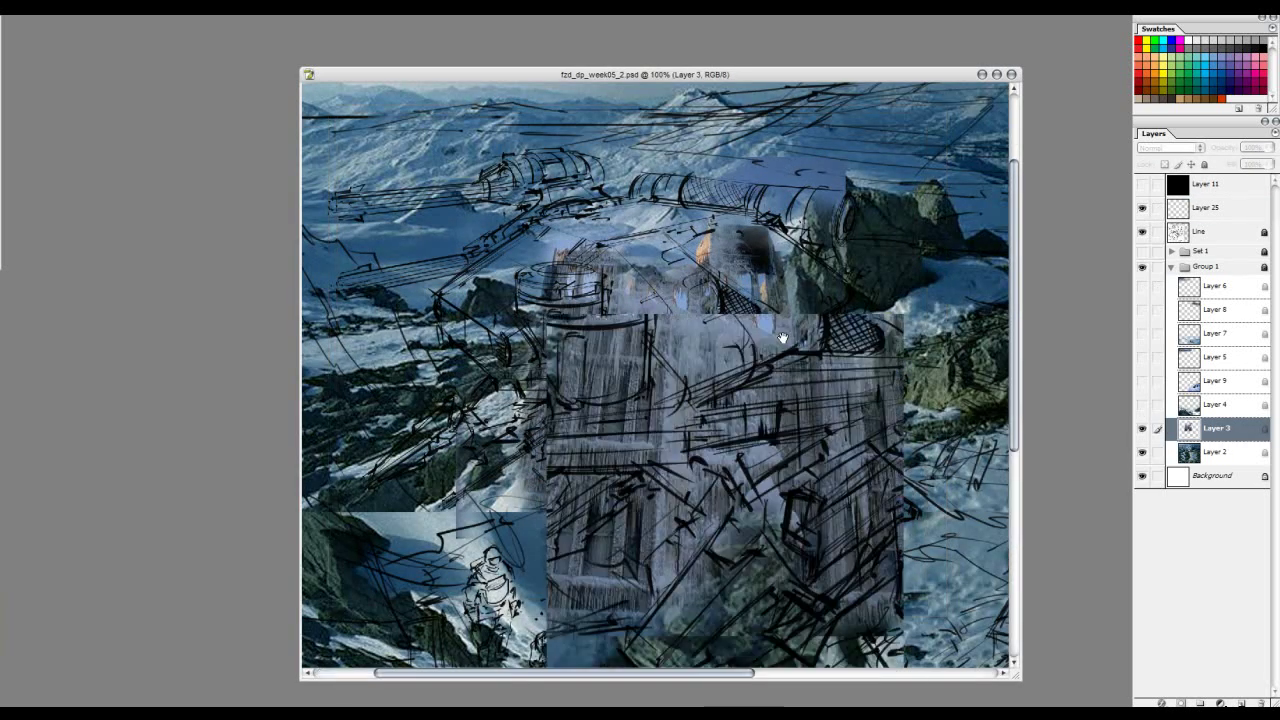
key(ctrl+plus)
click(782, 359)
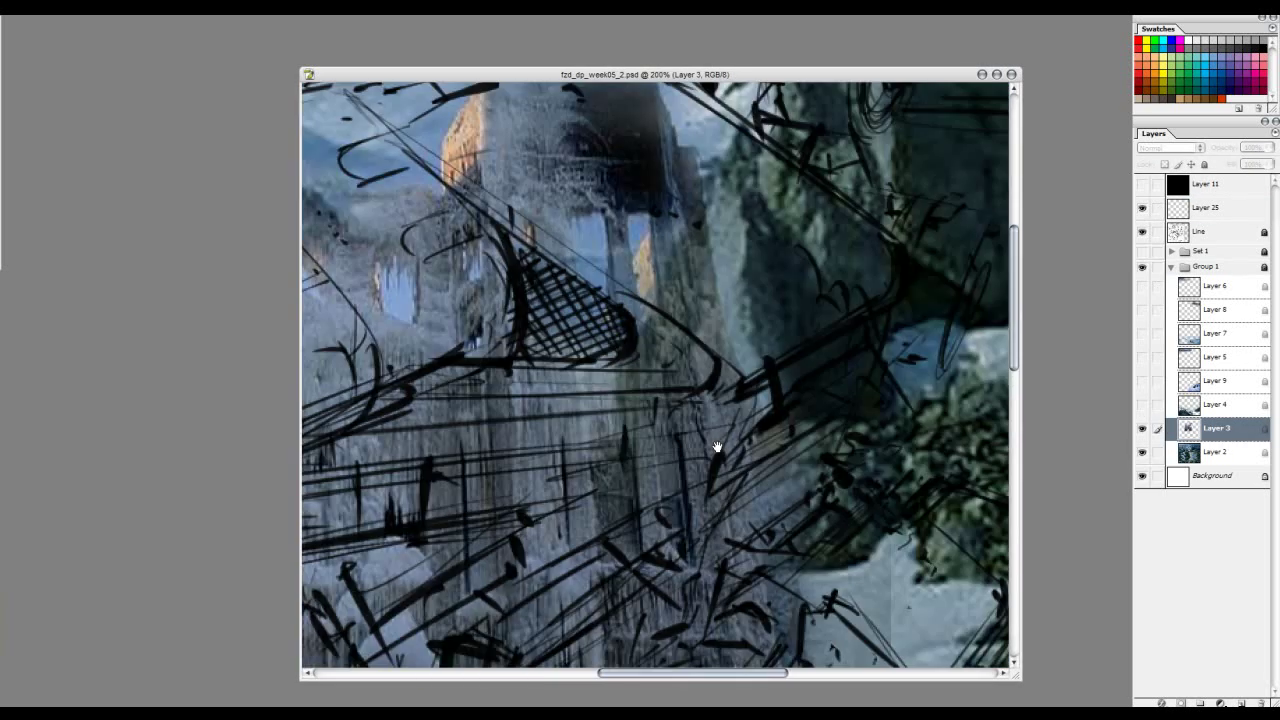
scroll(714, 443, up, 1)
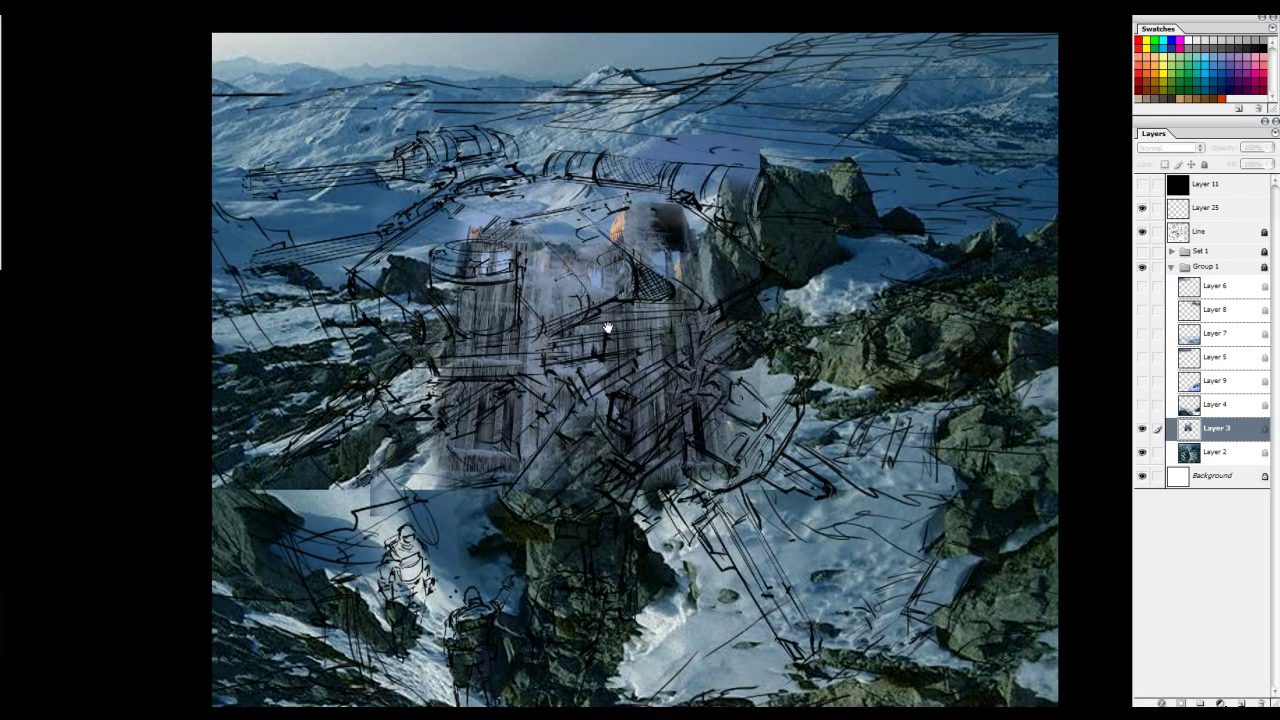
Step: Show Layer 4 and Layer 9's snowy road-and-tunnel photo, comparing it on and off
click(1142, 404)
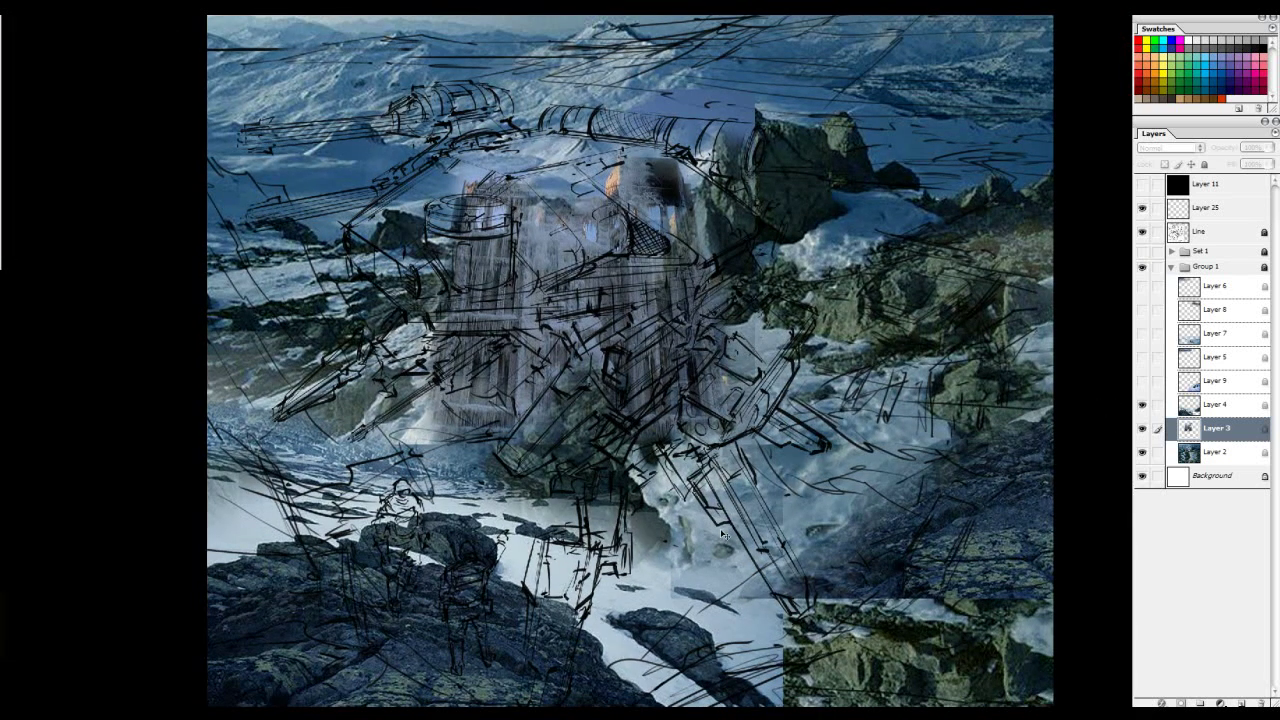
click(1142, 381)
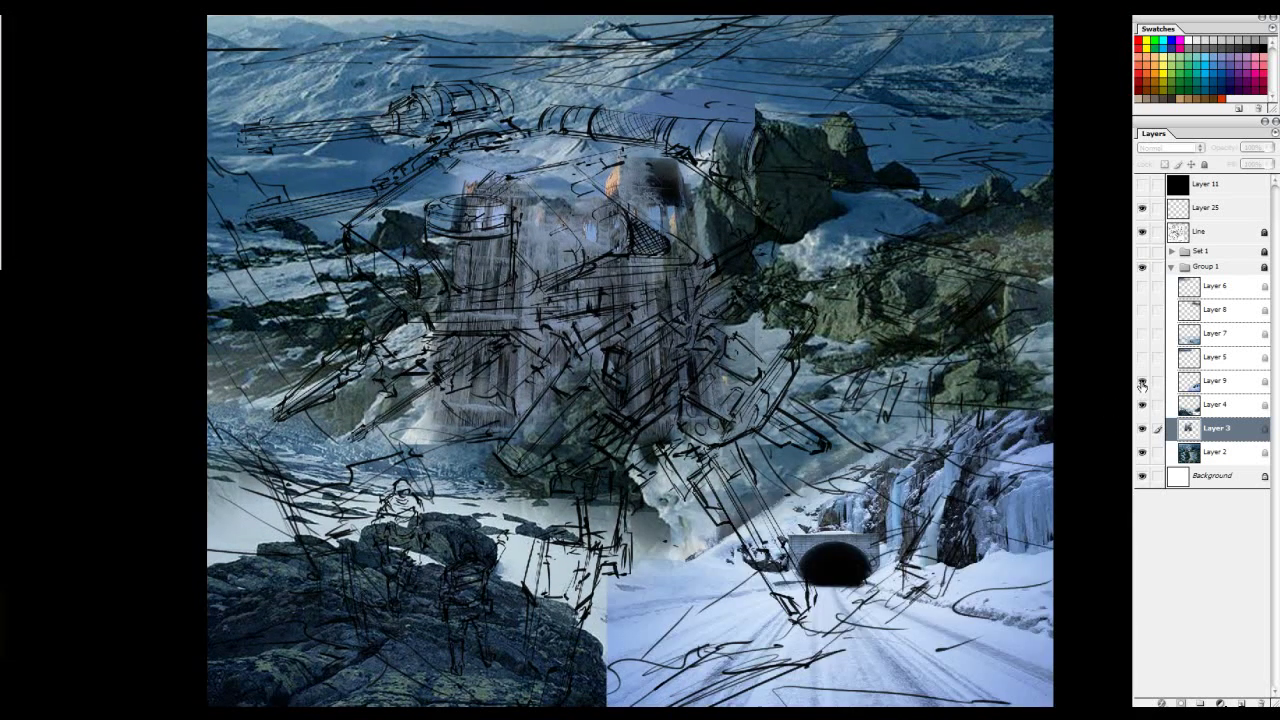
click(1142, 381)
click(1142, 381)
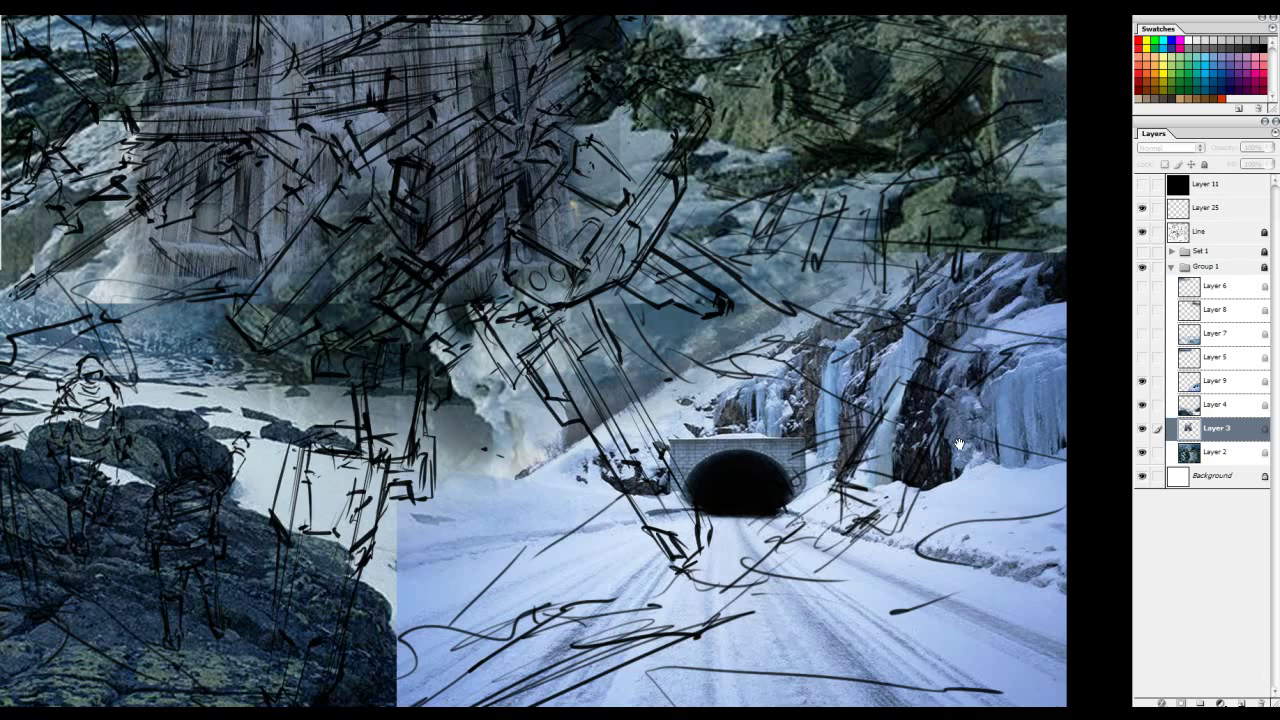
drag(958, 443, 898, 393)
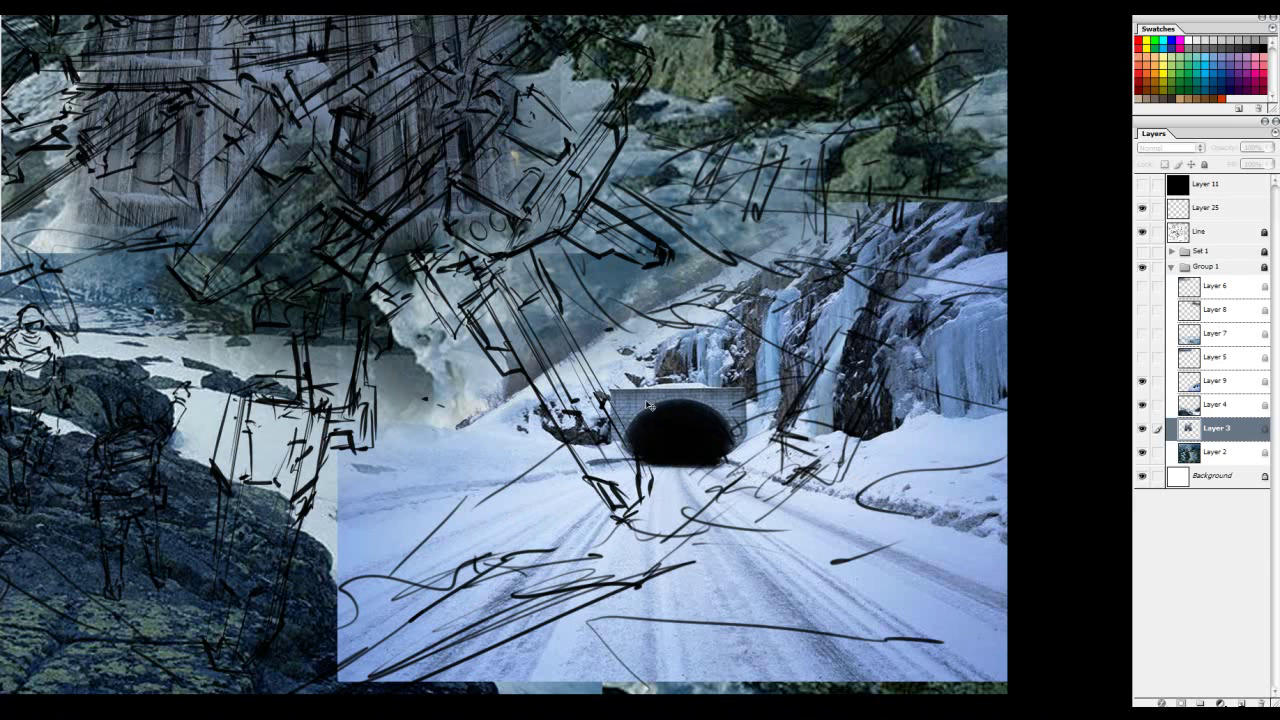
drag(714, 314, 754, 344)
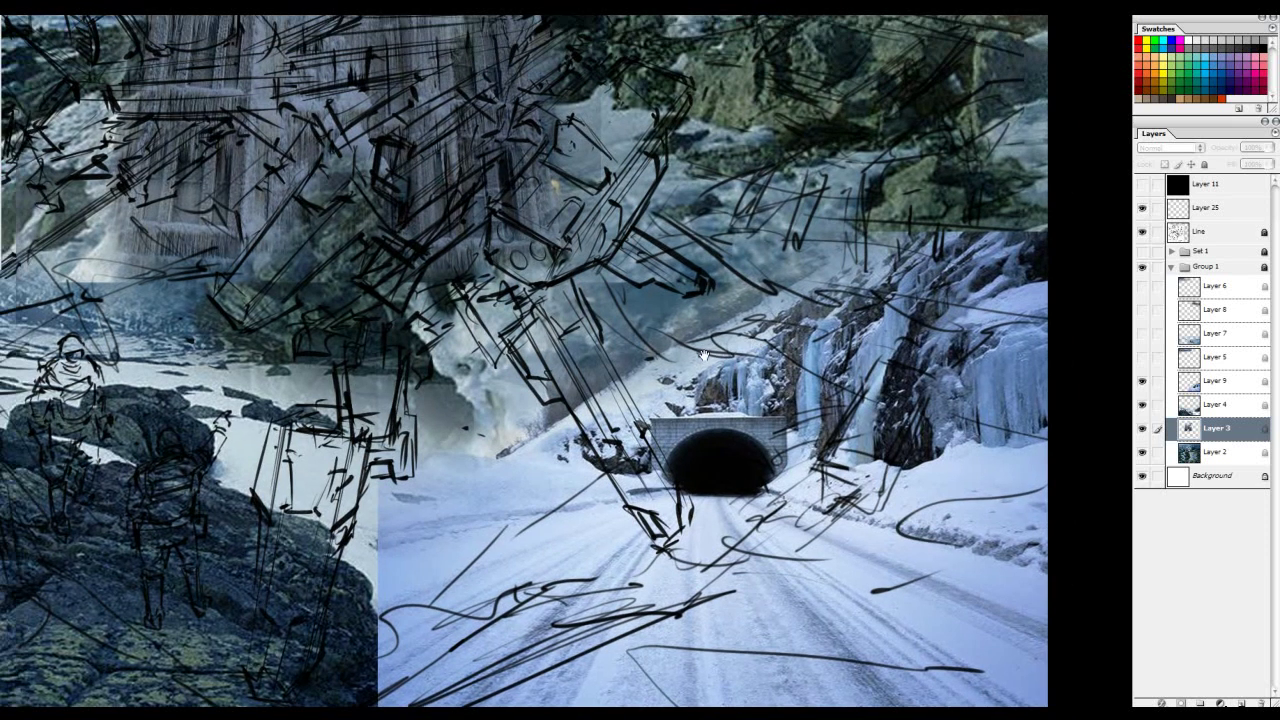
key(ctrl+minus)
drag(707, 458, 691, 440)
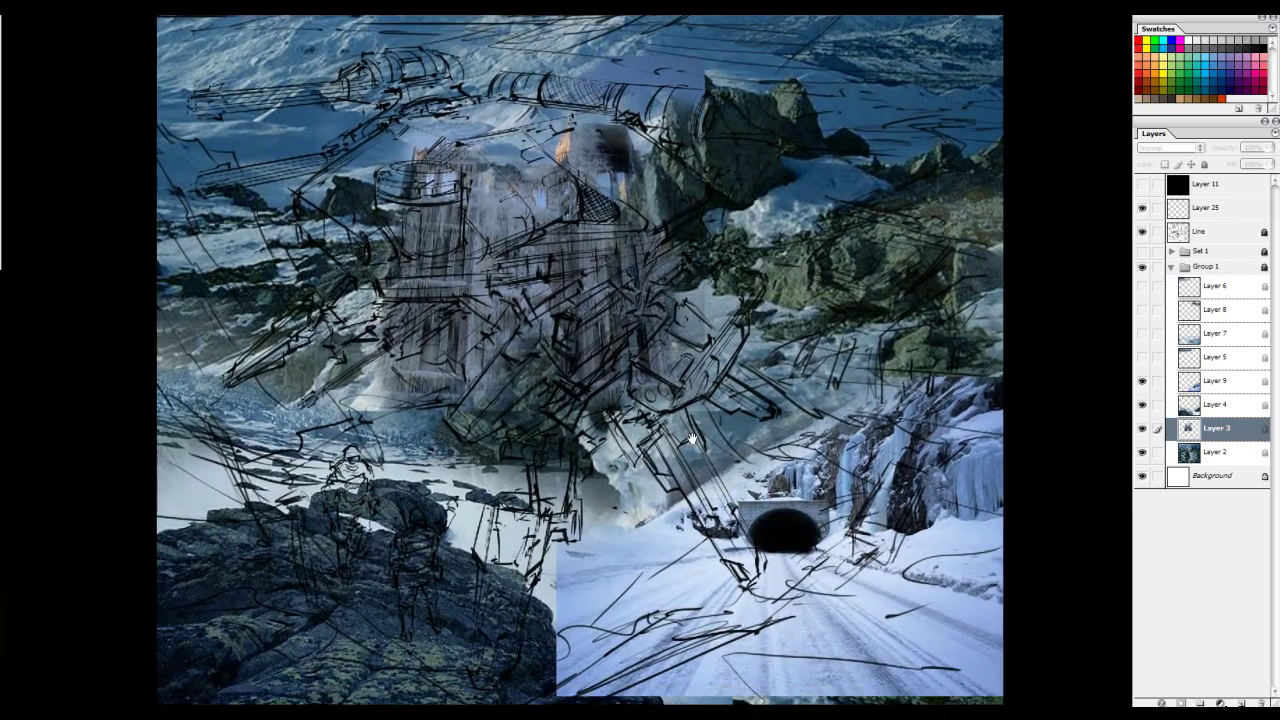
drag(740, 383, 748, 403)
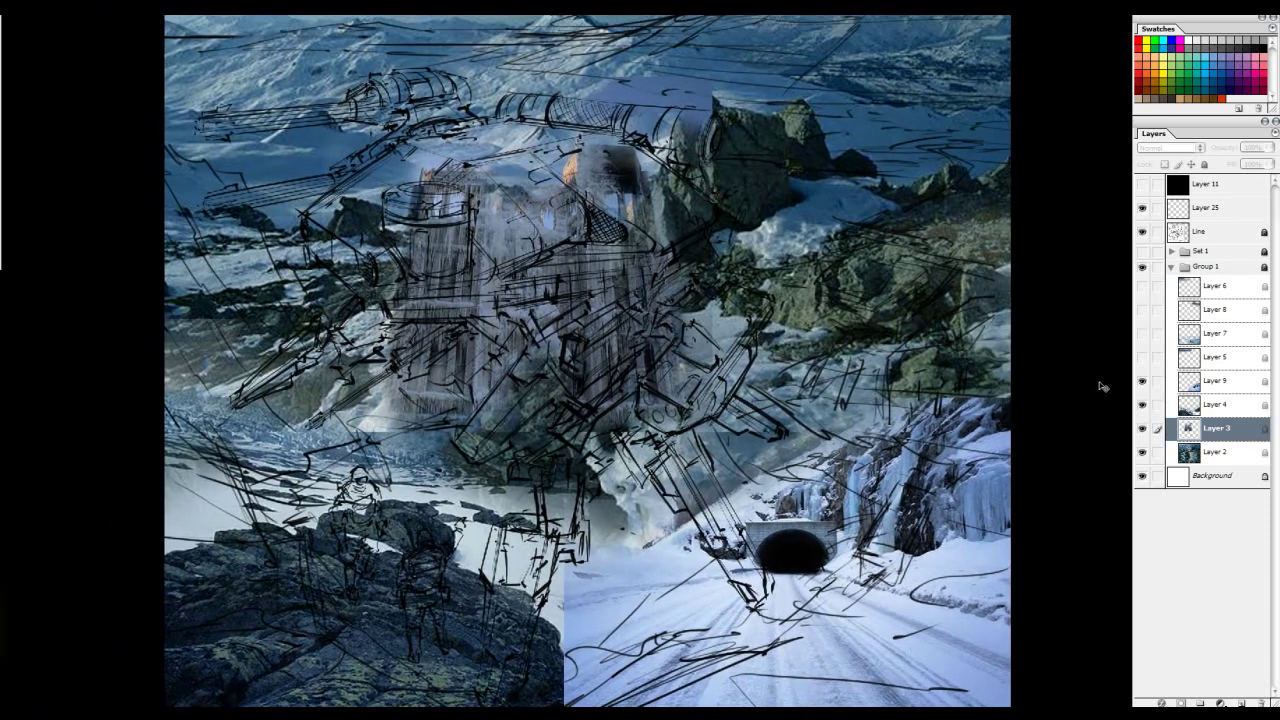
Step: Show Layers 5, 7, 8 and 6, then collapse Group 1
click(1142, 357)
drag(731, 318, 747, 350)
click(1142, 333)
click(1142, 309)
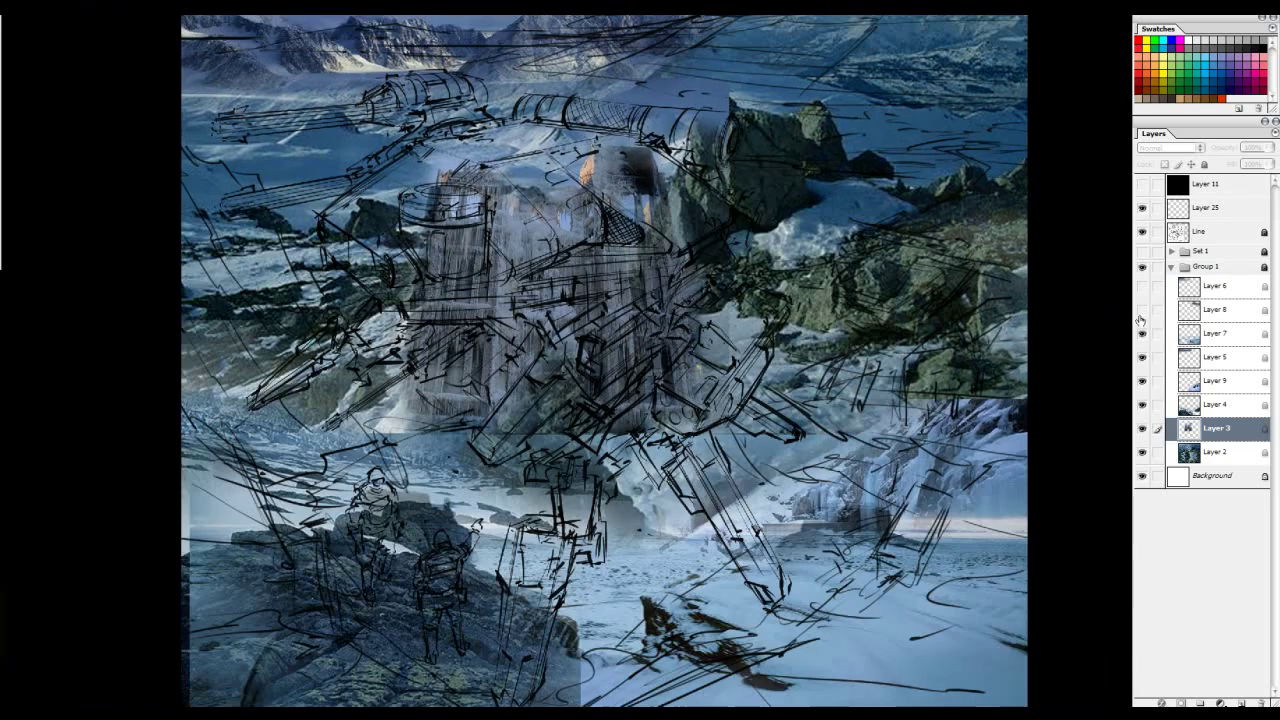
click(1142, 309)
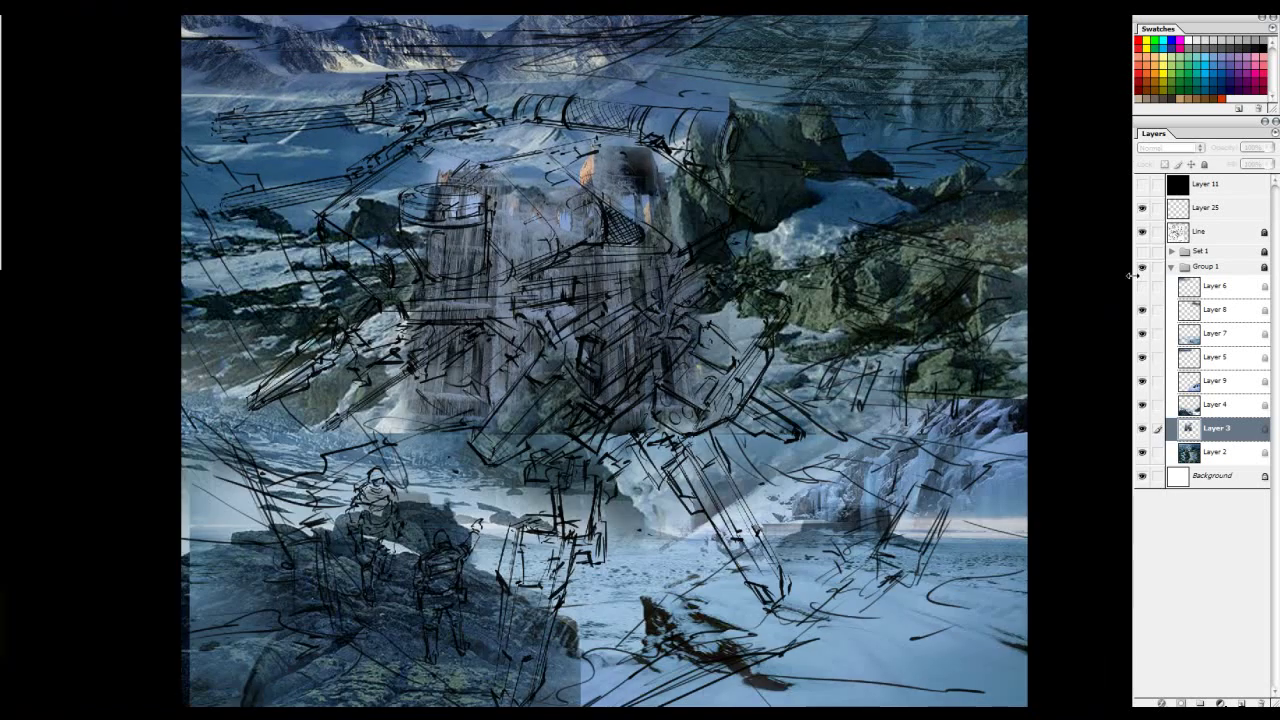
click(1142, 285)
drag(919, 379, 866, 354)
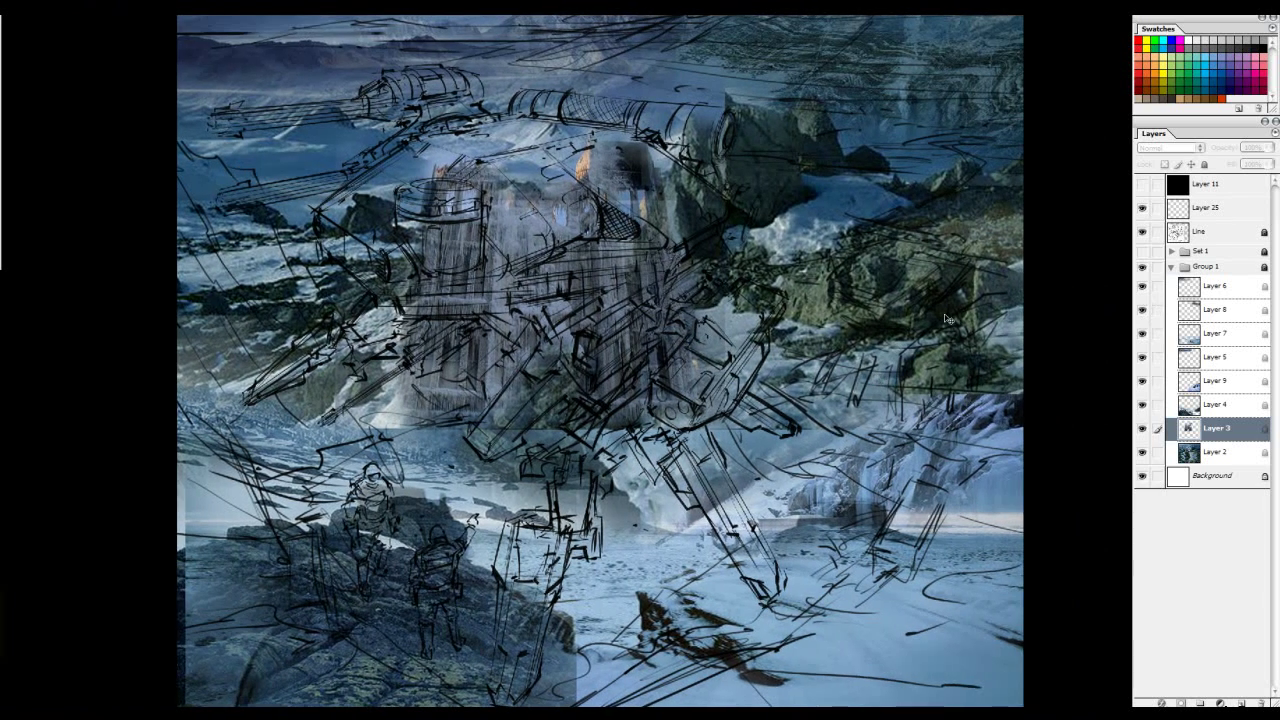
click(1171, 266)
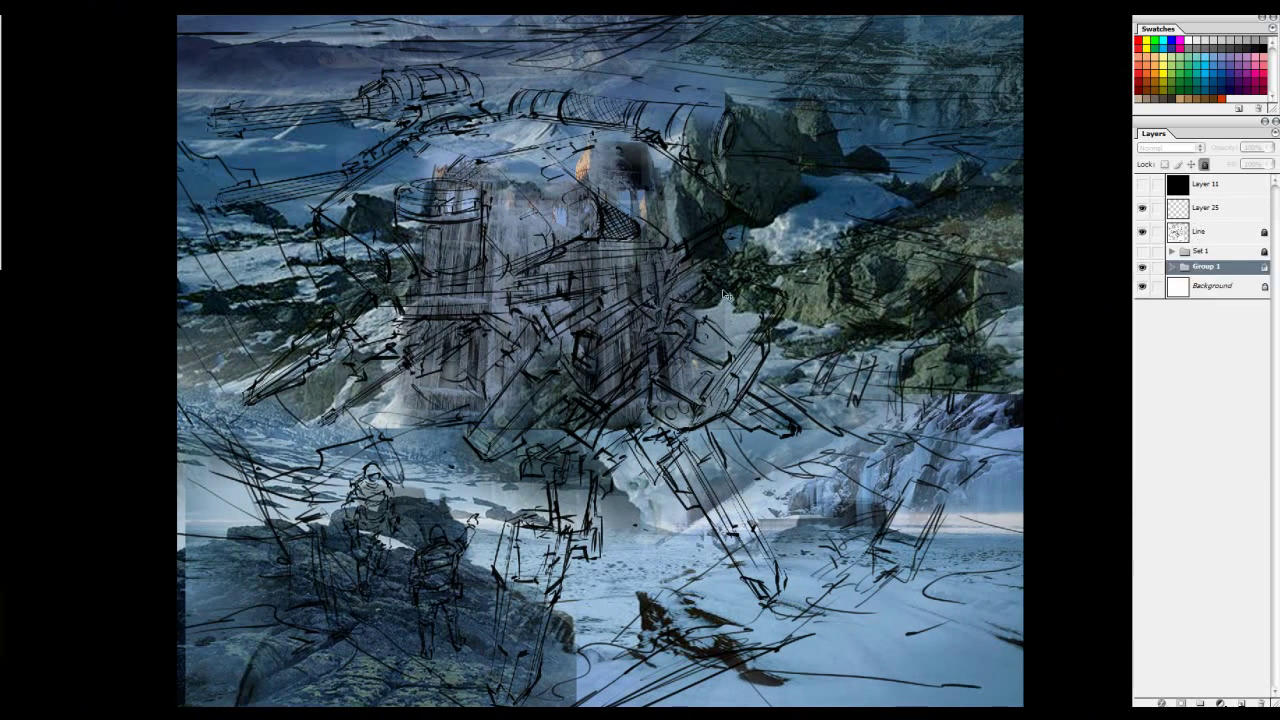
Step: Zoom out and back in to inspect the whole photo collage
scroll(660, 290, down, 1)
scroll(630, 275, down, 1)
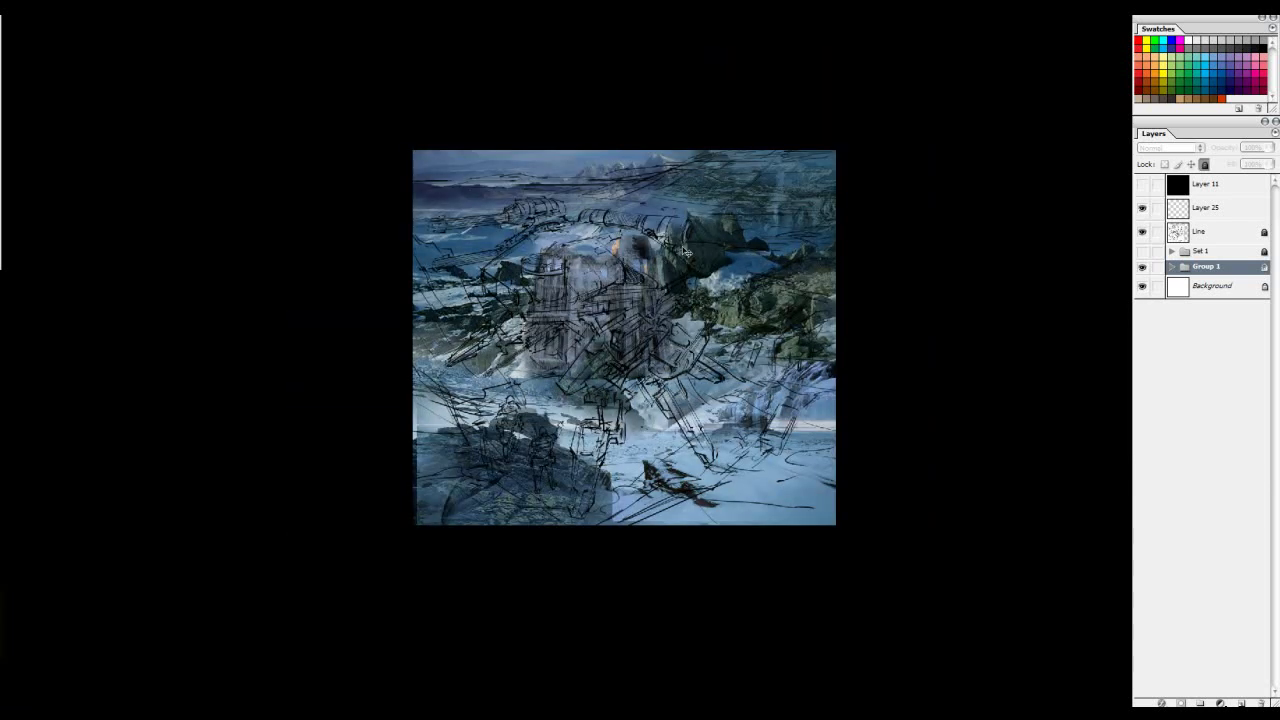
scroll(636, 363, down, 1)
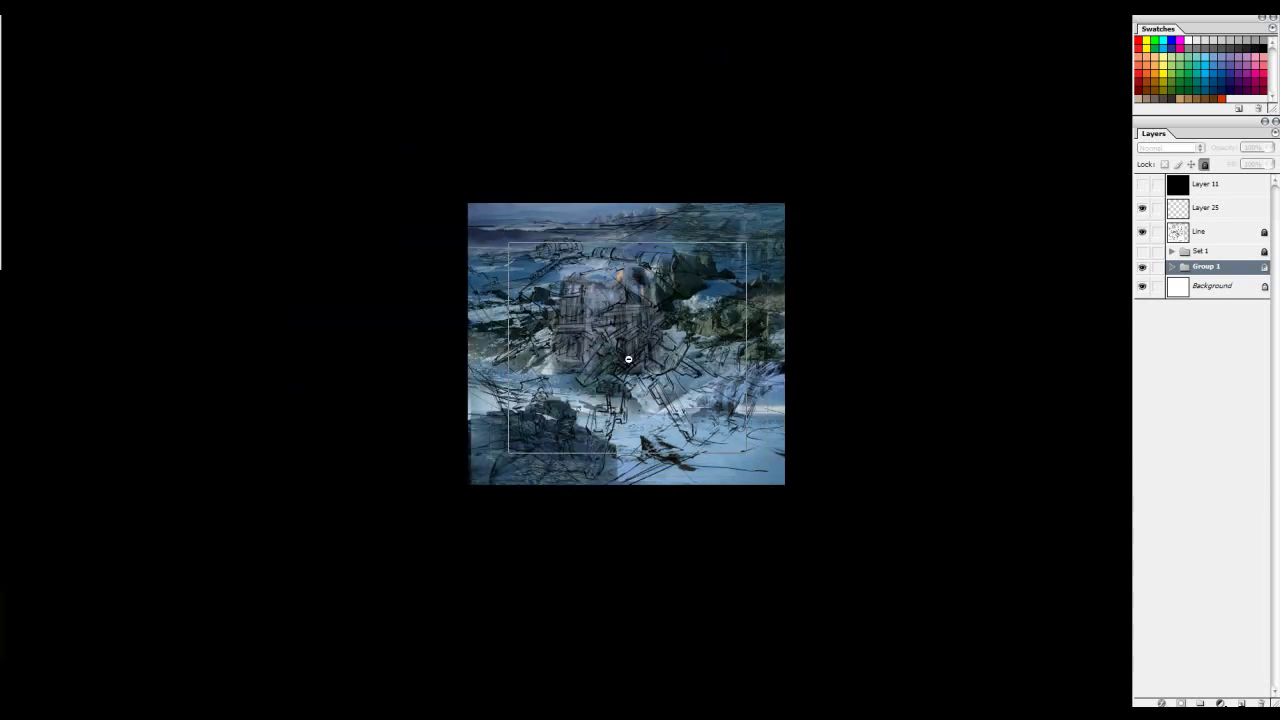
scroll(690, 320, down, 2)
scroll(690, 300, down, 1)
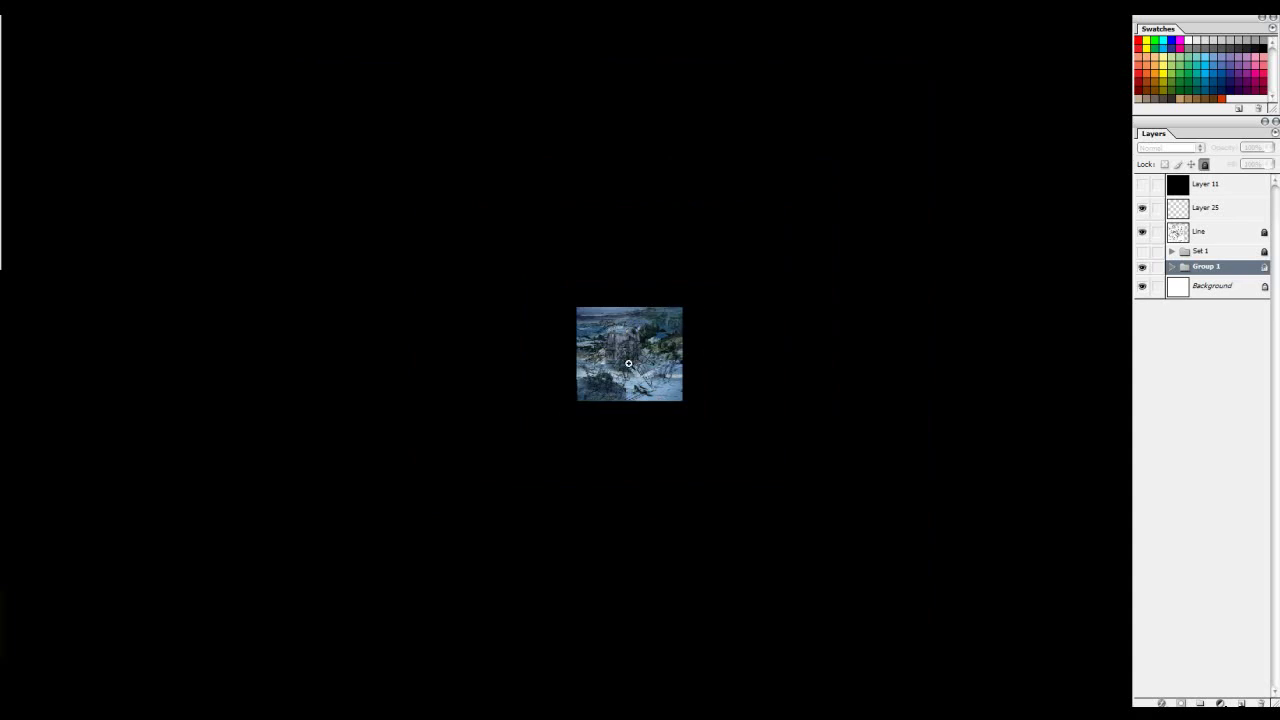
scroll(636, 362, up, 2)
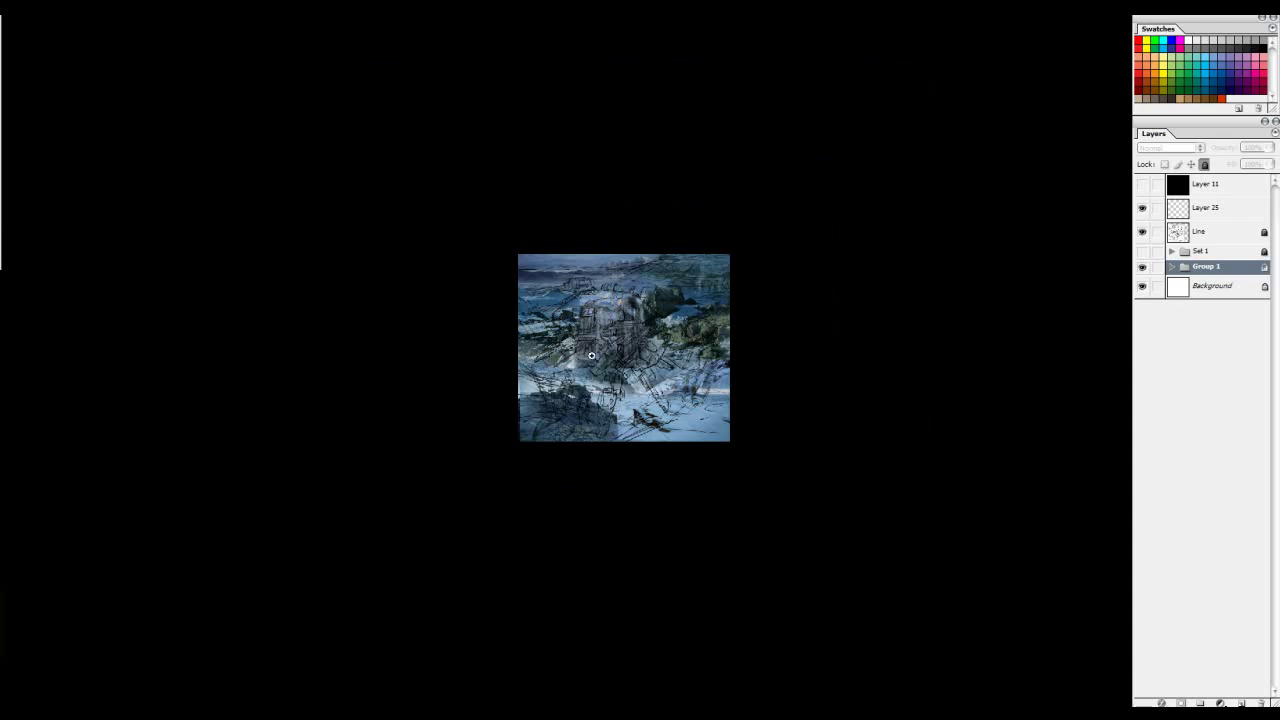
scroll(591, 355, up, 1)
scroll(591, 355, up, 1)
scroll(591, 355, up, 1)
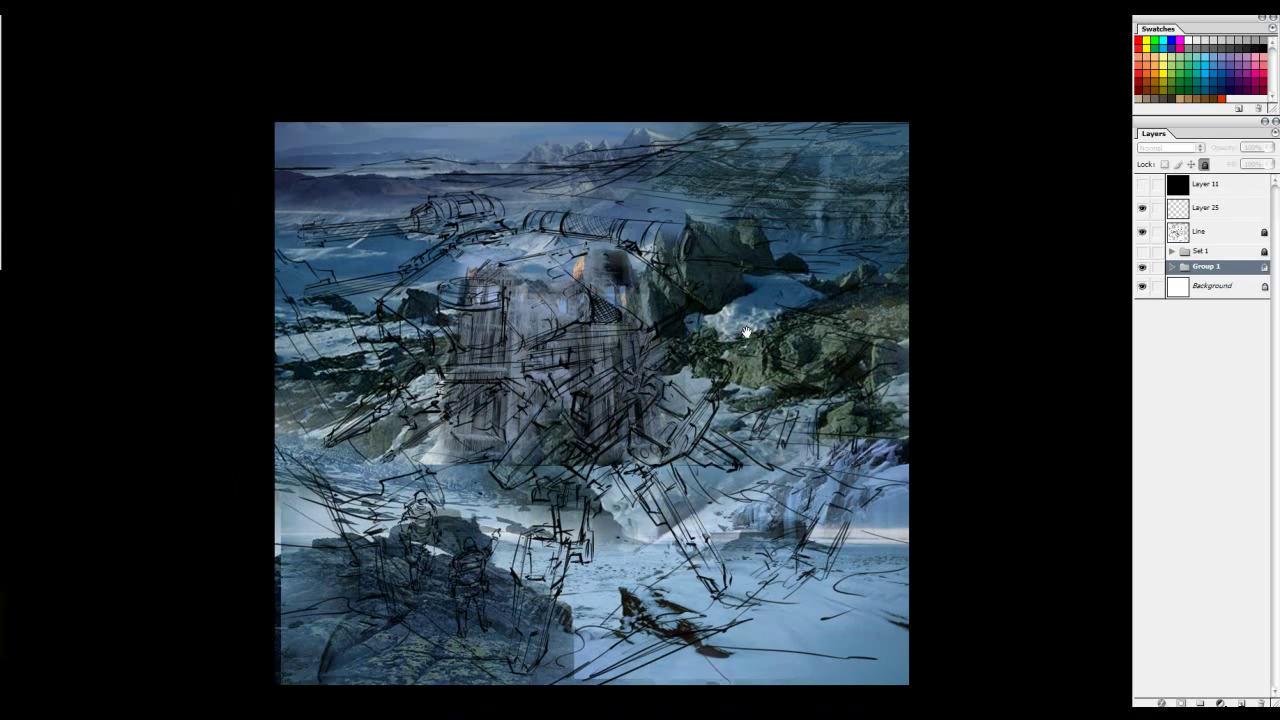
Step: Hide the Line layer to view the collage alone, then show the sketch lines again
click(1142, 233)
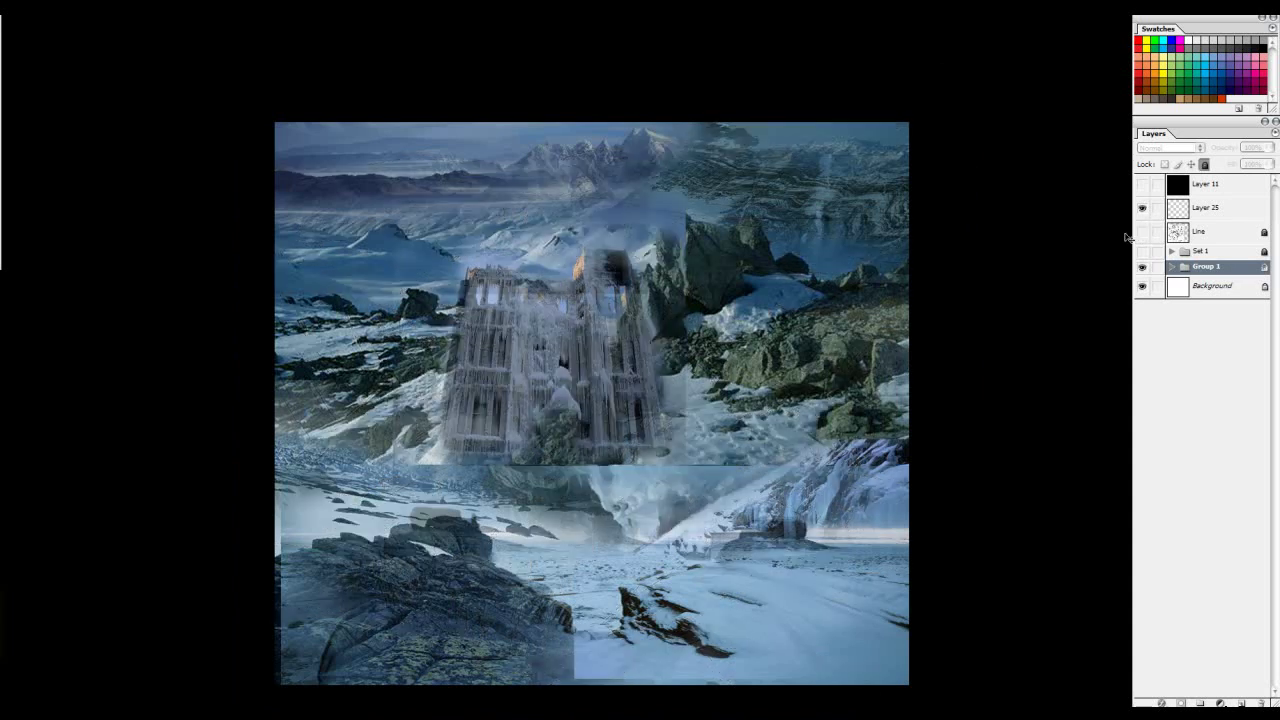
ctrl+alt+click(660, 361)
ctrl+alt+click(686, 369)
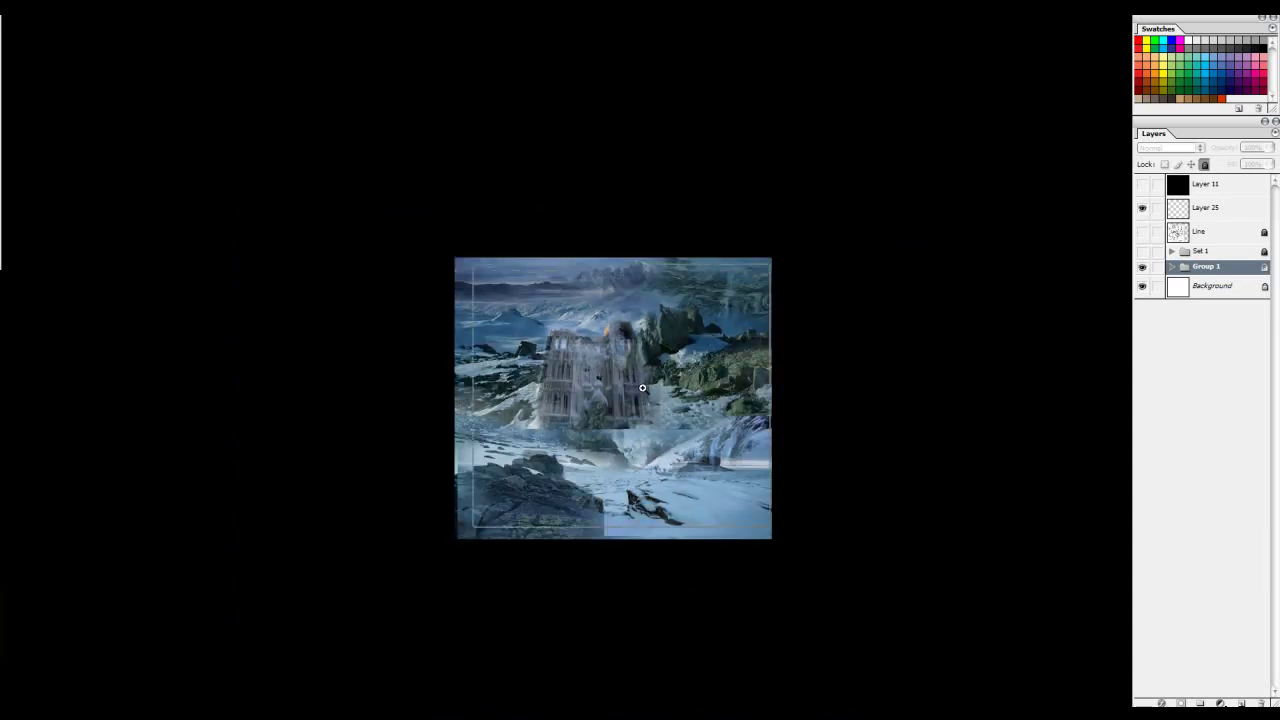
ctrl+click(645, 385)
click(1142, 232)
click(1171, 254)
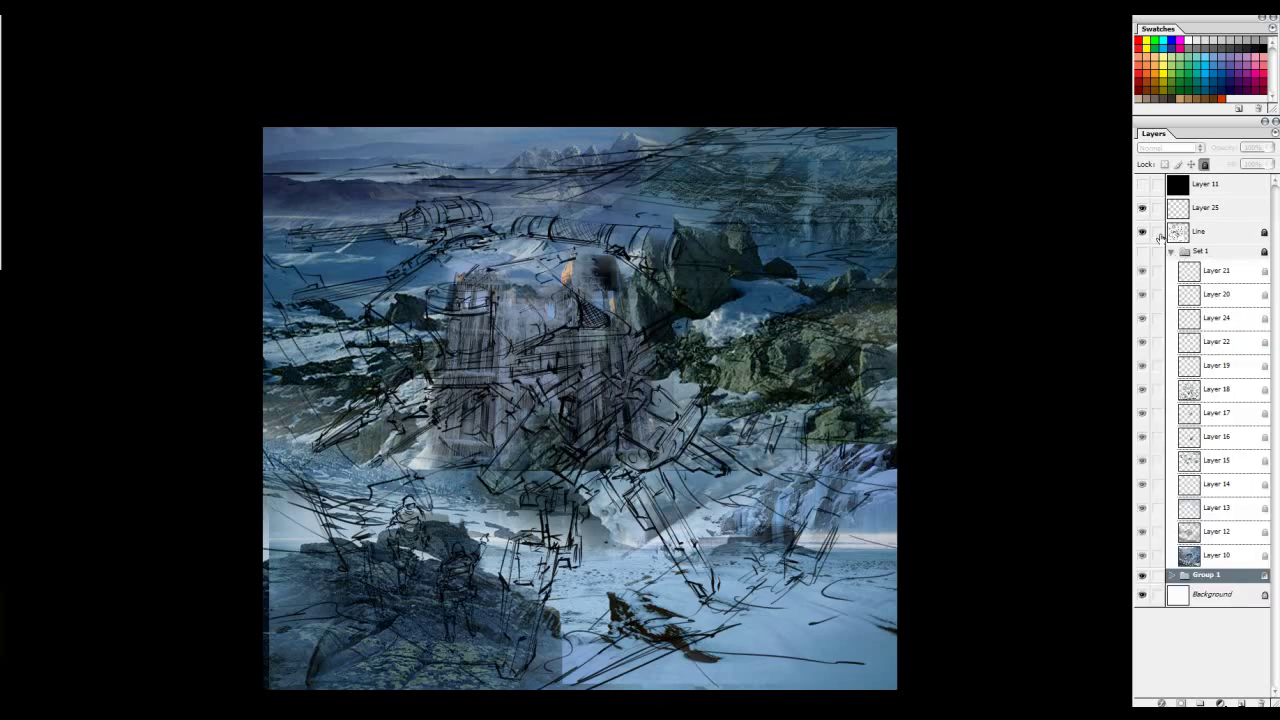
drag(1142, 270, 1142, 531)
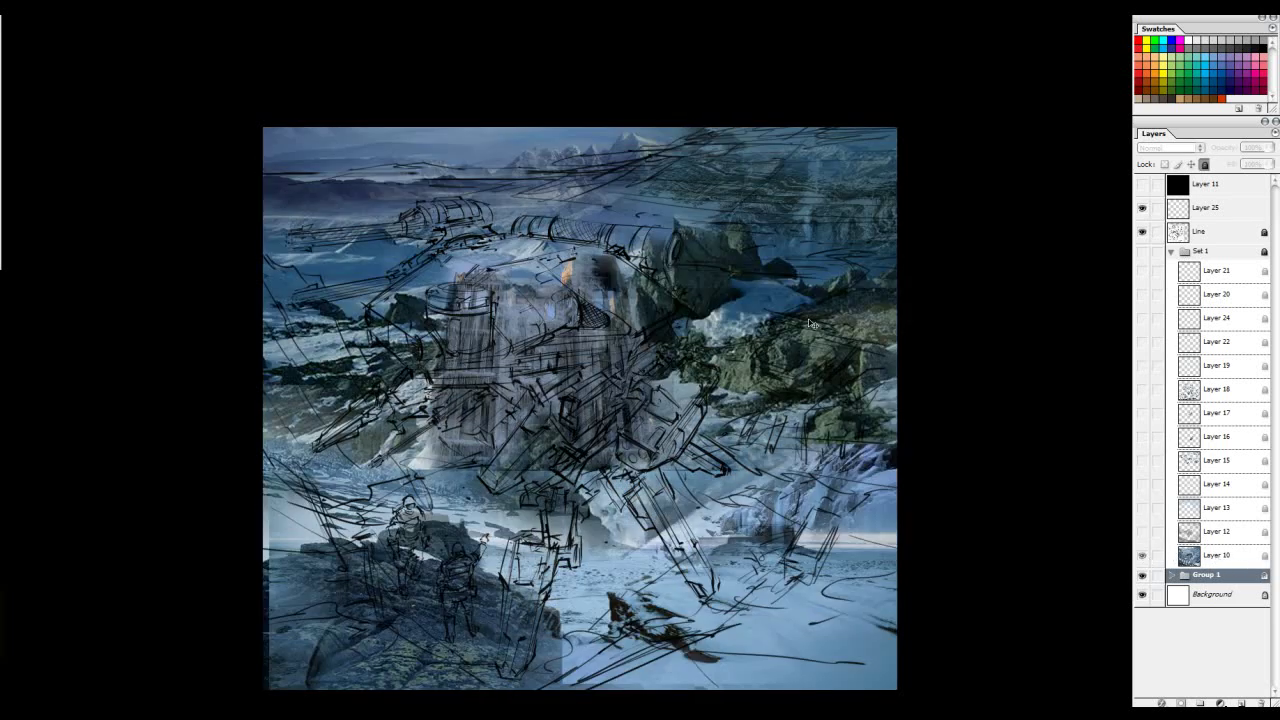
click(1224, 538)
click(1142, 531)
click(1142, 251)
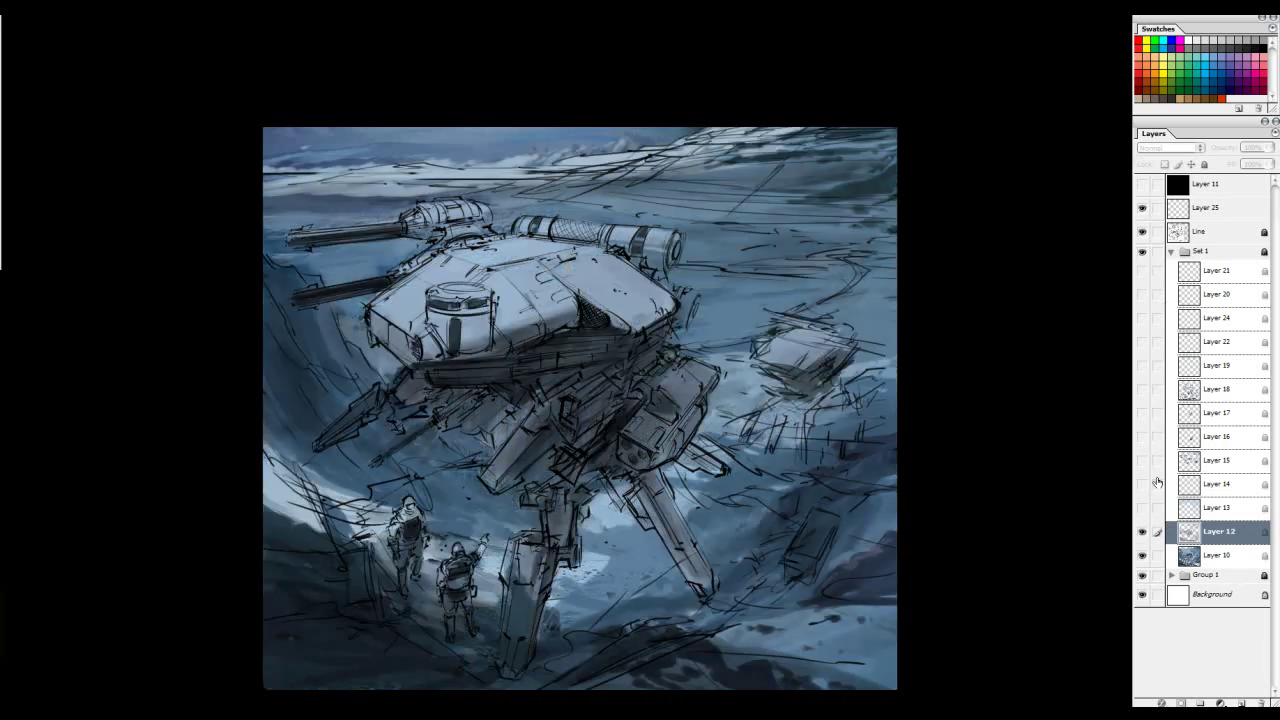
click(1142, 531)
click(1142, 555)
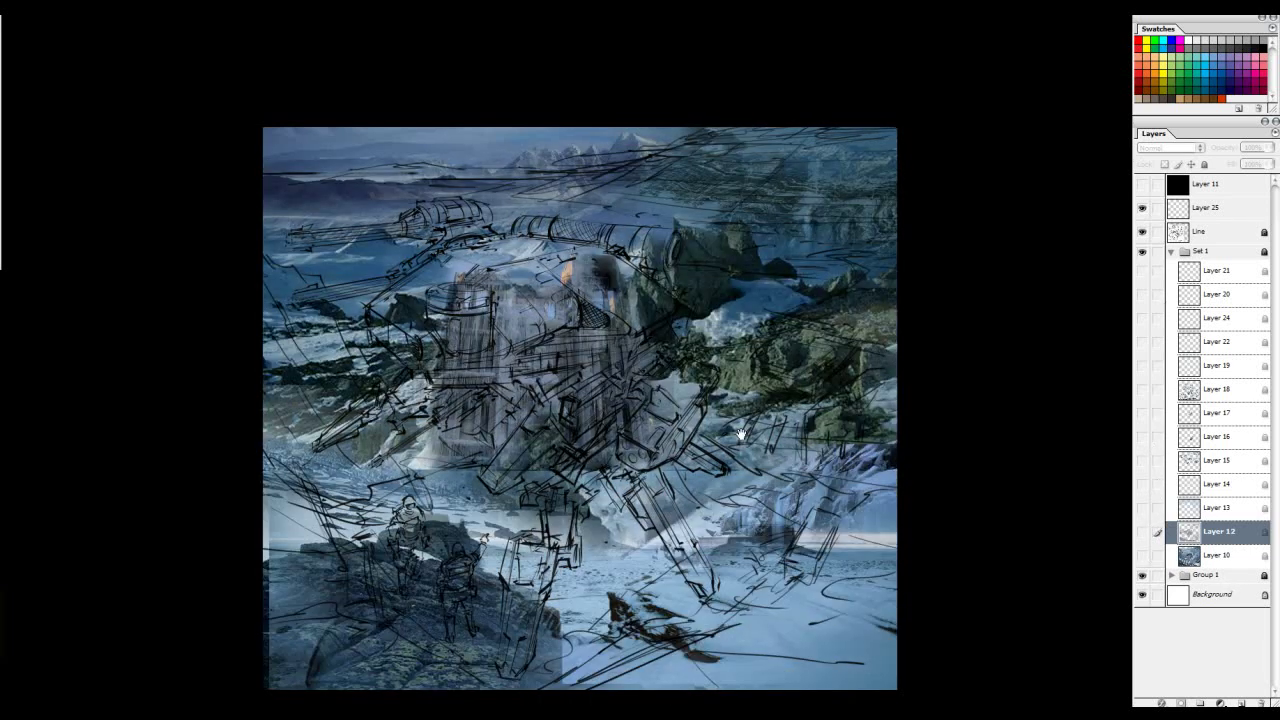
key(ctrl+plus)
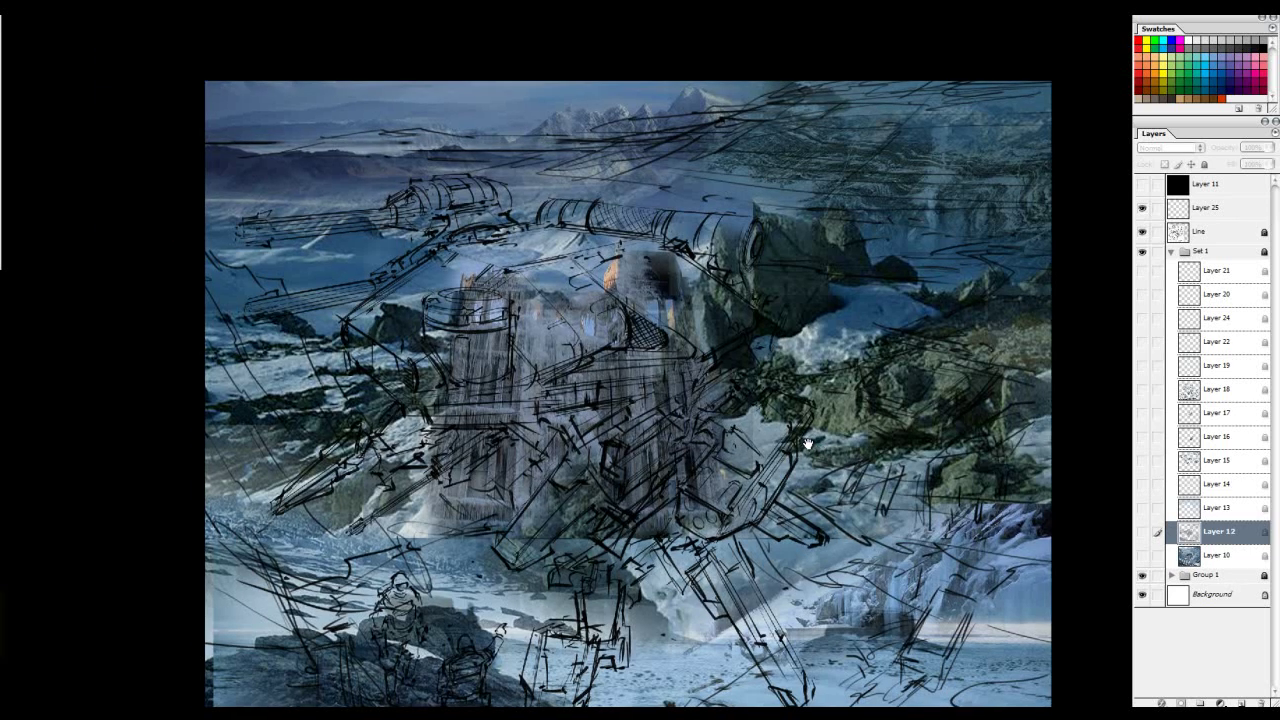
click(1218, 556)
click(1142, 555)
click(1142, 555)
click(1142, 555)
click(1142, 555)
drag(912, 559, 900, 511)
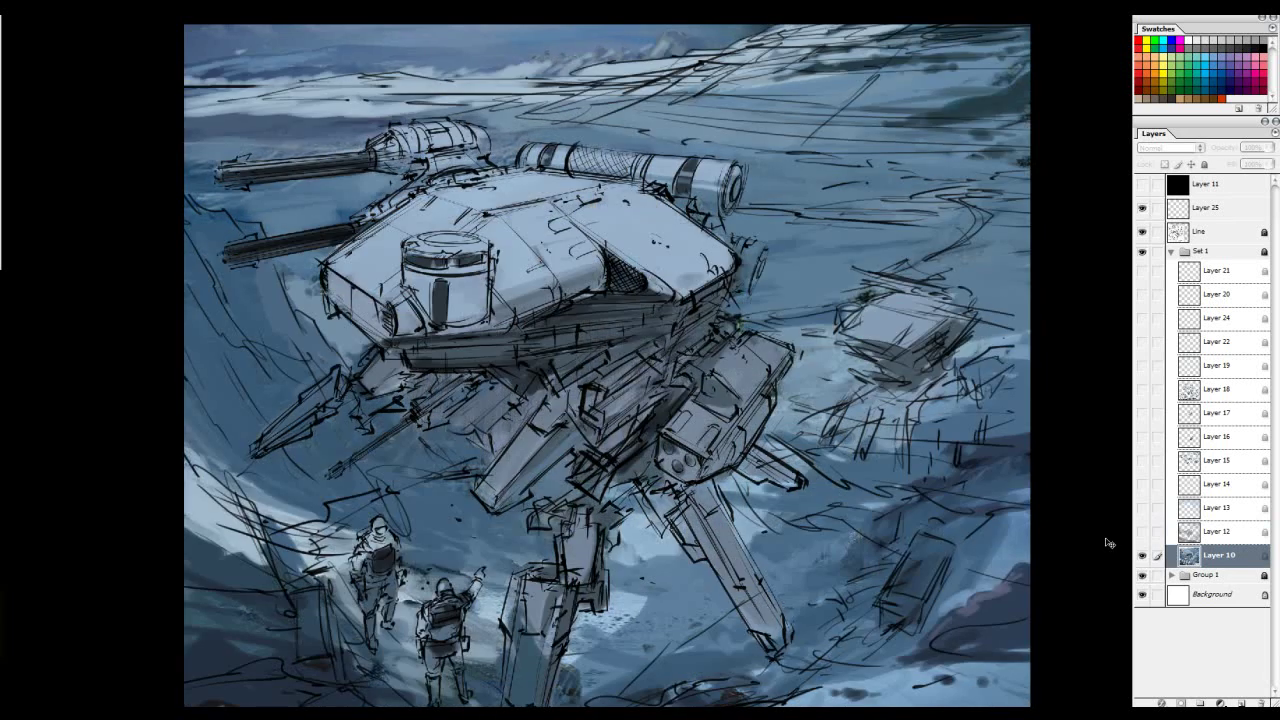
drag(839, 438, 847, 428)
drag(918, 468, 931, 463)
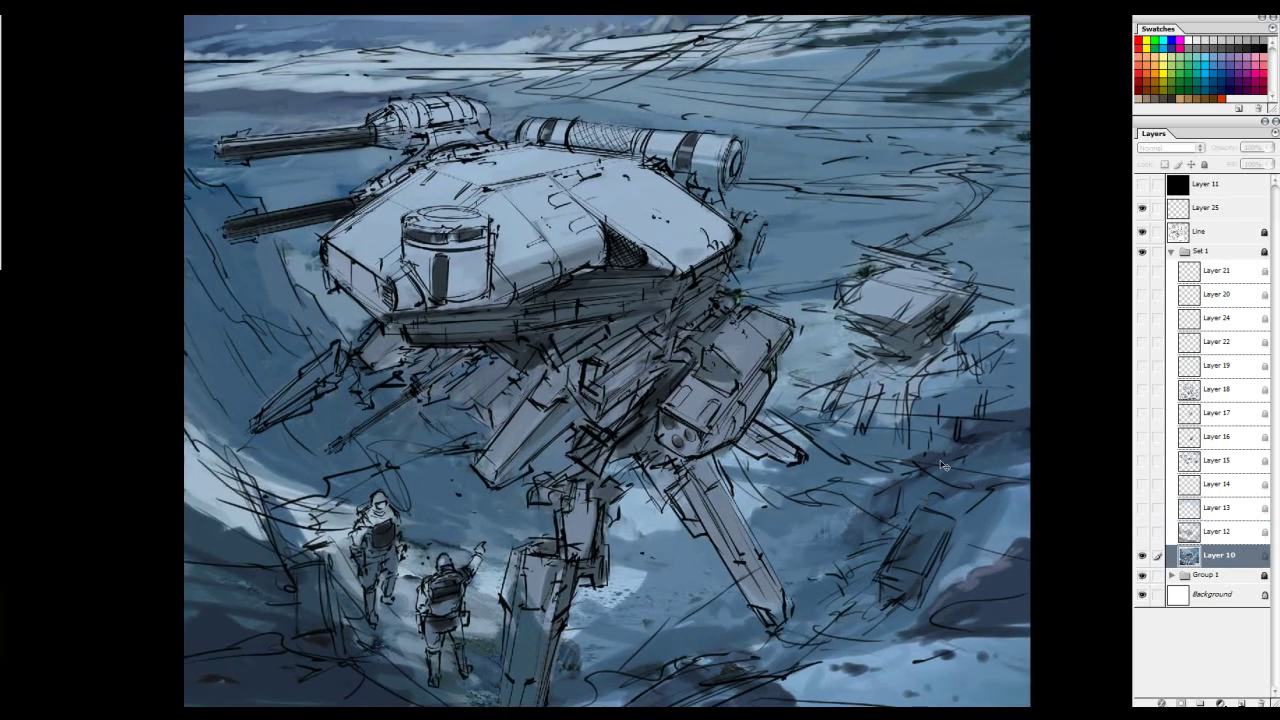
click(1142, 557)
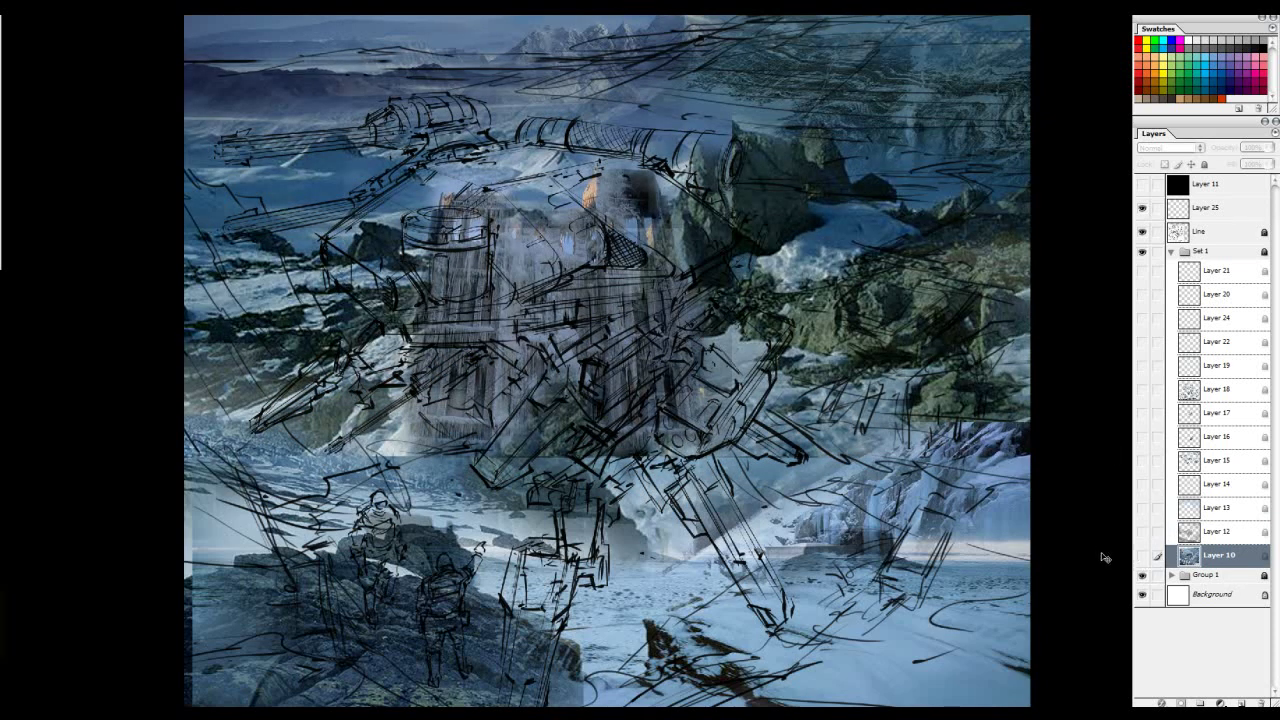
click(1142, 556)
click(1210, 207)
scroll(763, 450, down, 1)
mouse_move(732, 598)
mouse_down()
mouse_move(722, 622)
mouse_move(730, 600)
mouse_up()
key(ctrl+z)
key(ctrl+z)
drag(355, 550, 365, 548)
key(ctrl+z)
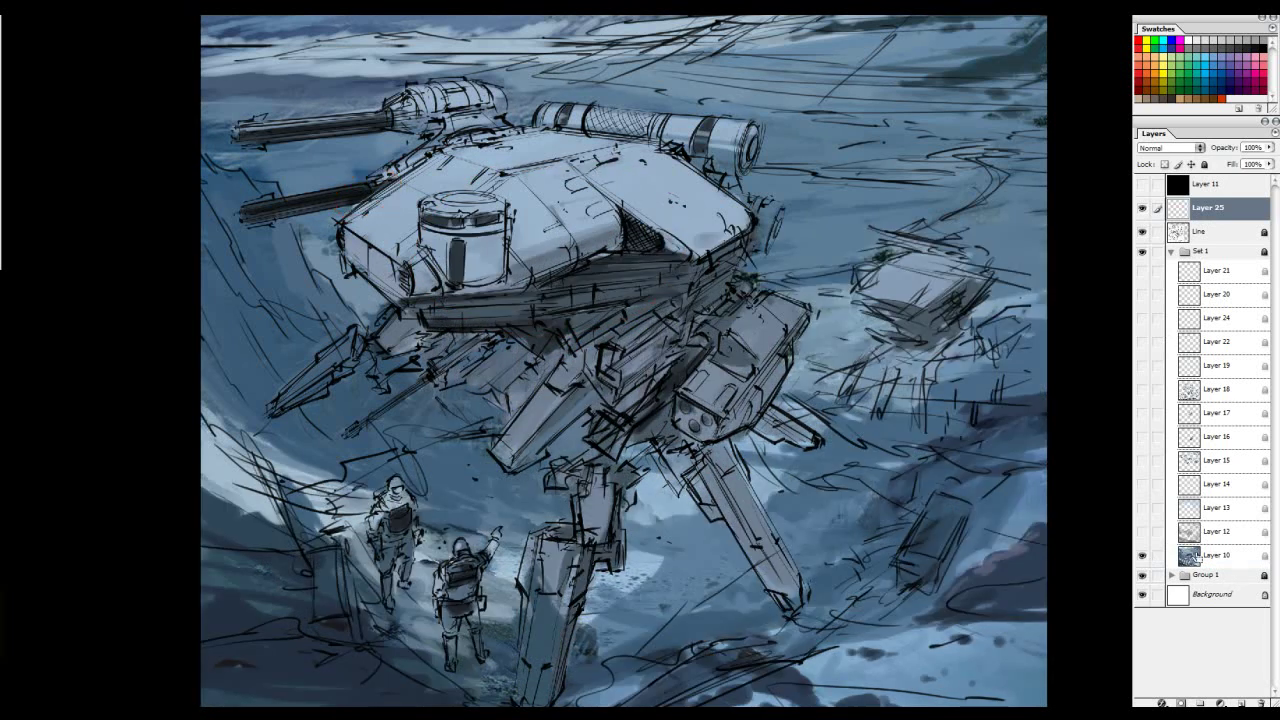
click(1142, 531)
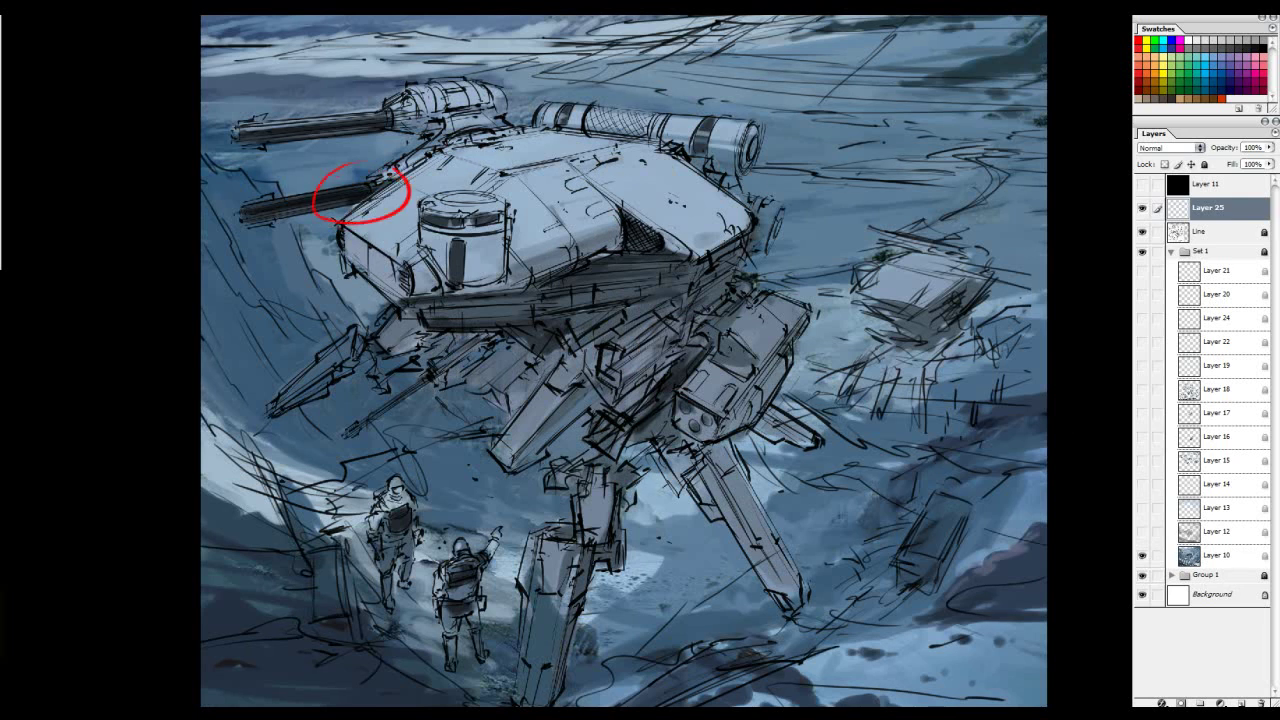
click(1141, 532)
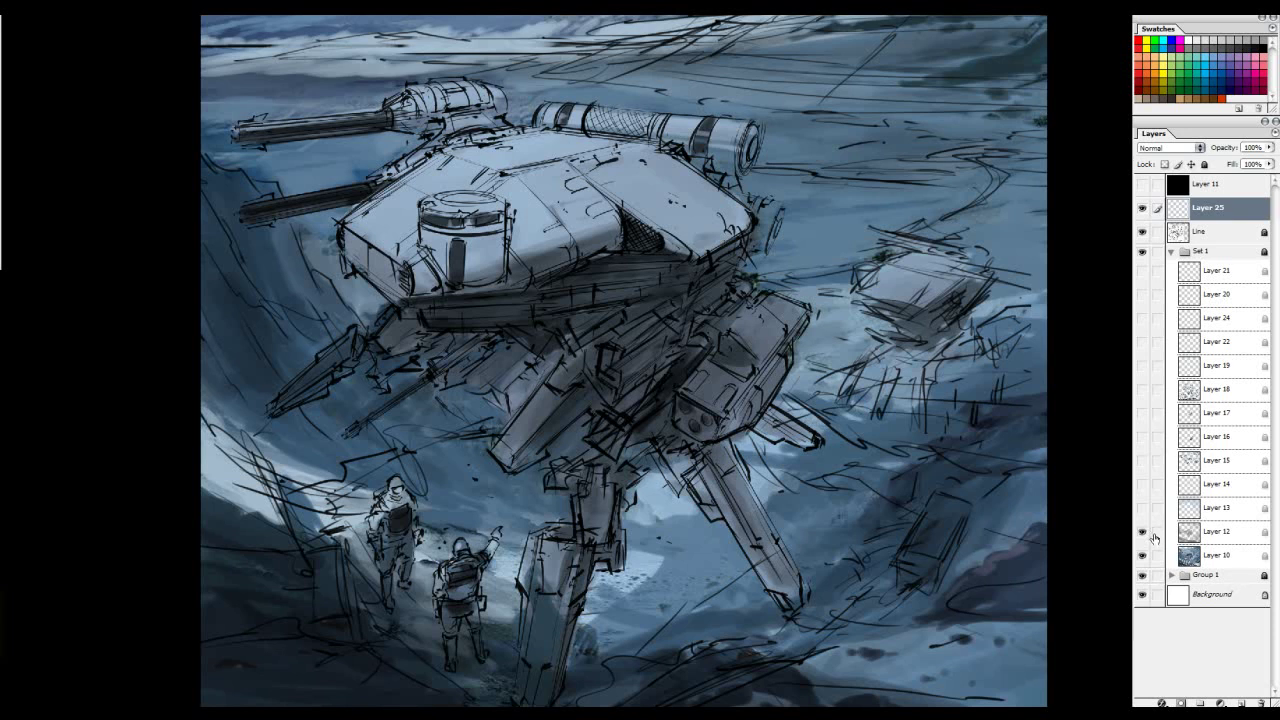
drag(1141, 532, 1141, 555)
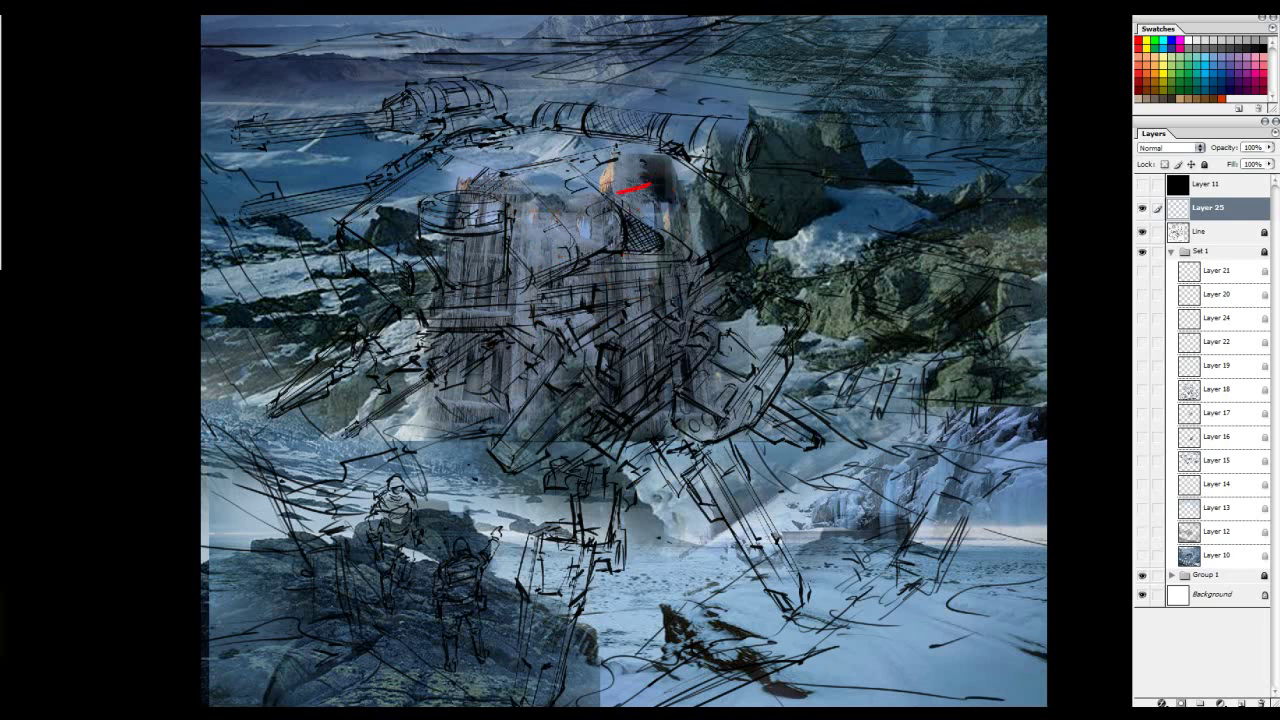
click(1143, 556)
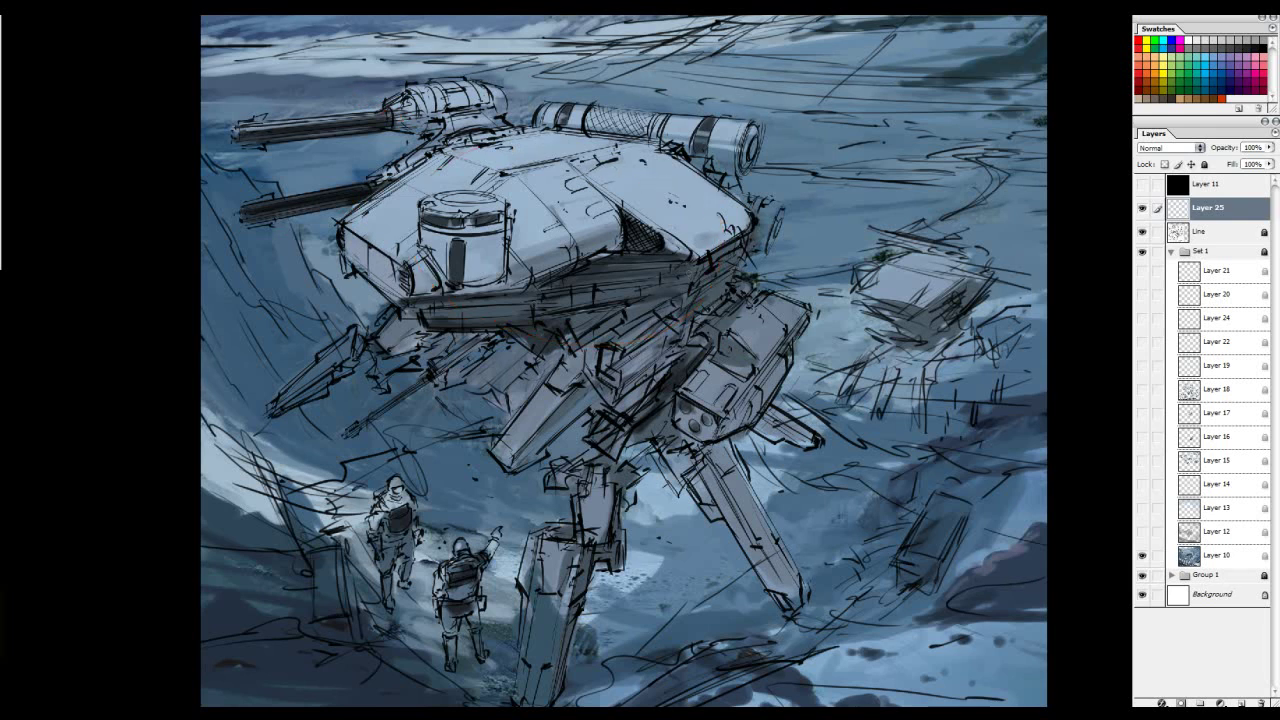
Step: Hide the Line sketch layer after one quick comparison, checking the result at different zooms
click(1142, 232)
click(1142, 232)
click(1142, 232)
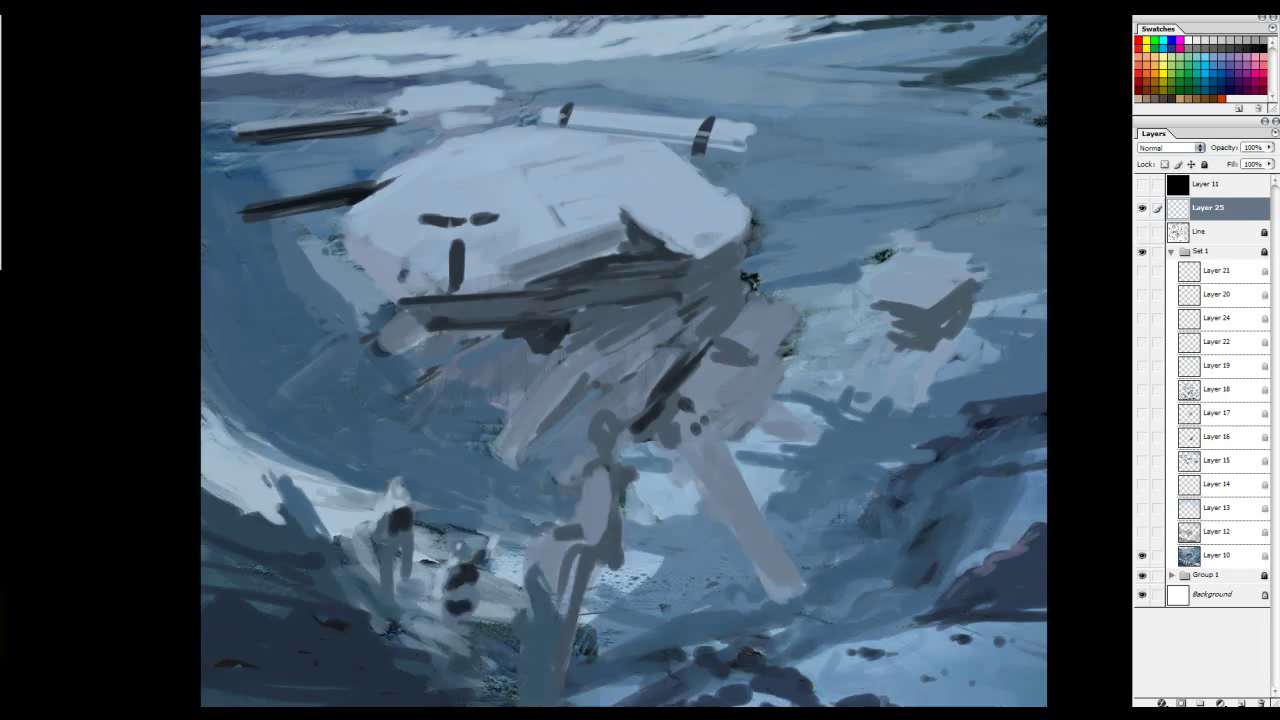
scroll(667, 330, down, 1)
scroll(667, 330, down, 1)
scroll(667, 330, down, 1)
scroll(665, 325, up, 1)
scroll(665, 325, up, 1)
scroll(665, 325, up, 1)
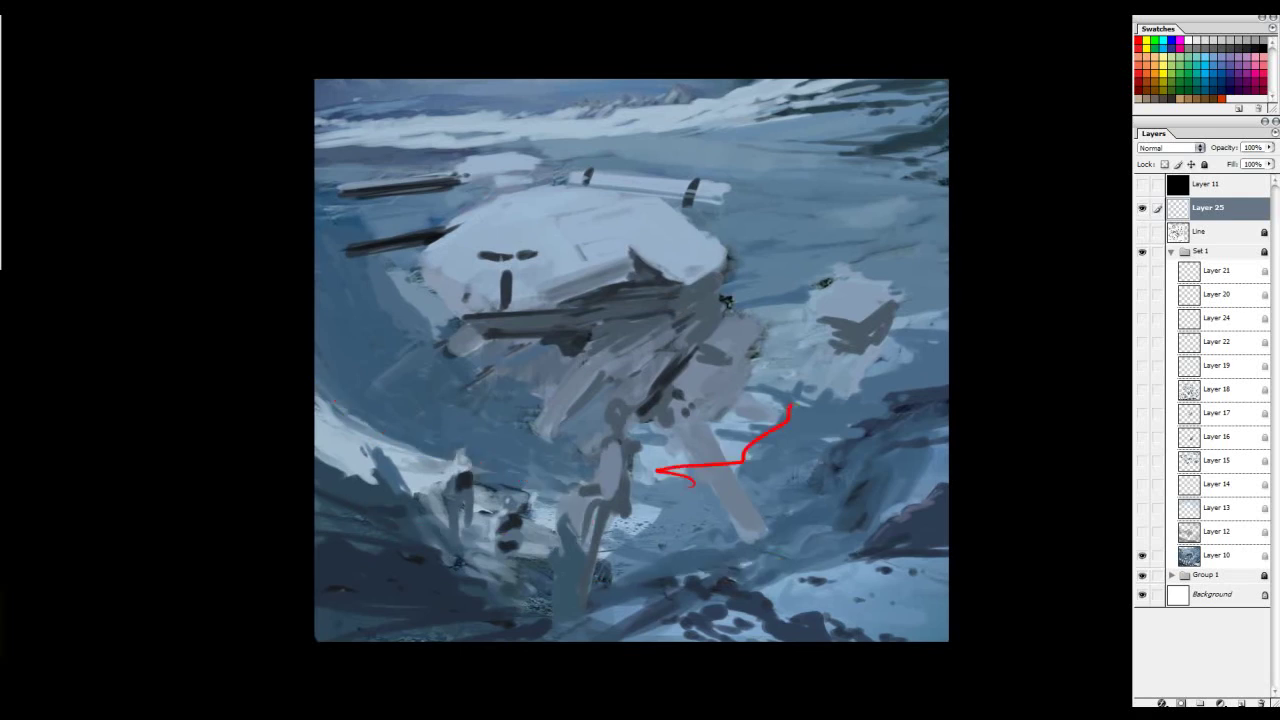
Step: Clear the red guide marks, then select Layer 10 and flick its visibility to compare
key(Delete)
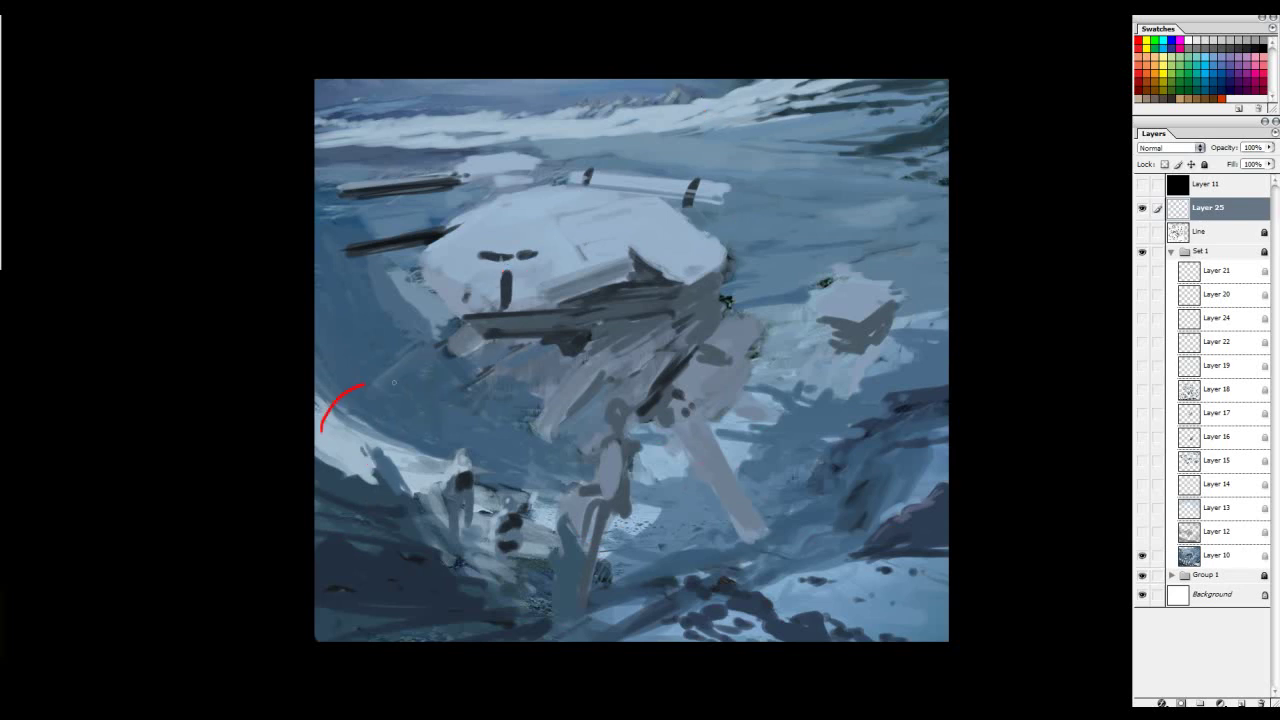
drag(393, 382, 800, 114)
click(1212, 556)
click(1141, 556)
click(1141, 557)
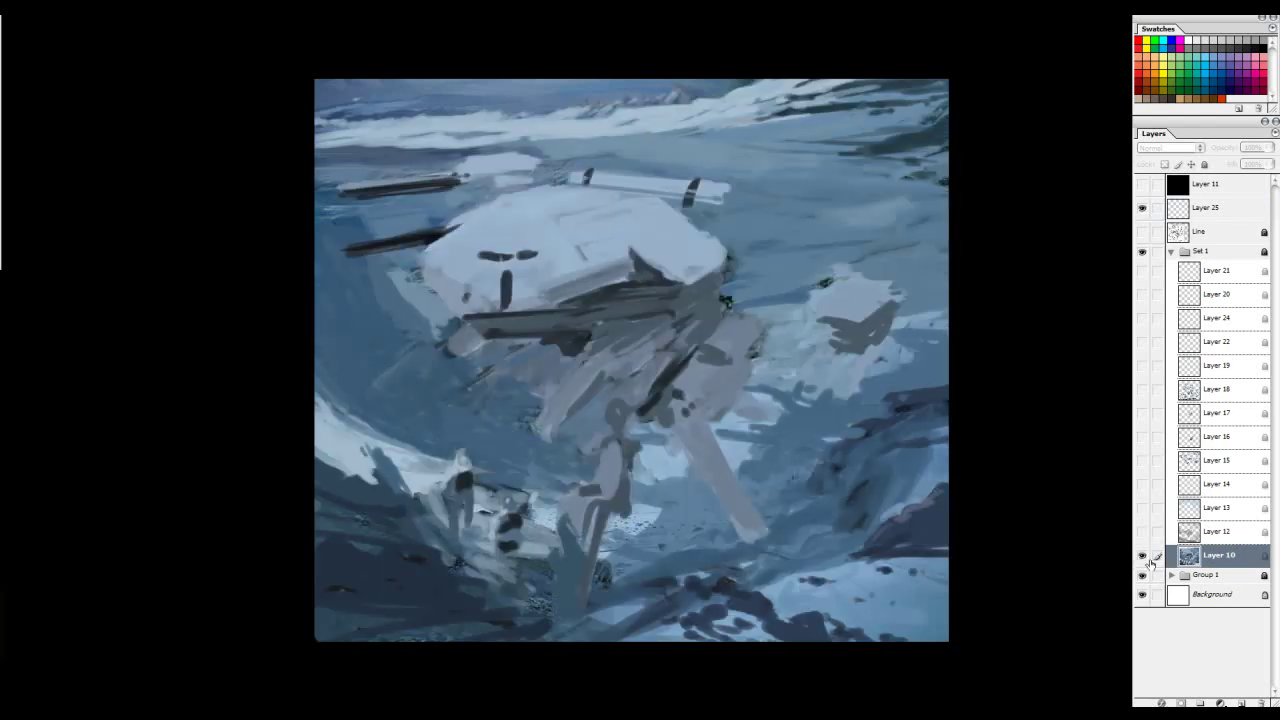
Step: Select Layer 12, hide its strokes, and zoom out to see the whole painting
drag(821, 403, 835, 422)
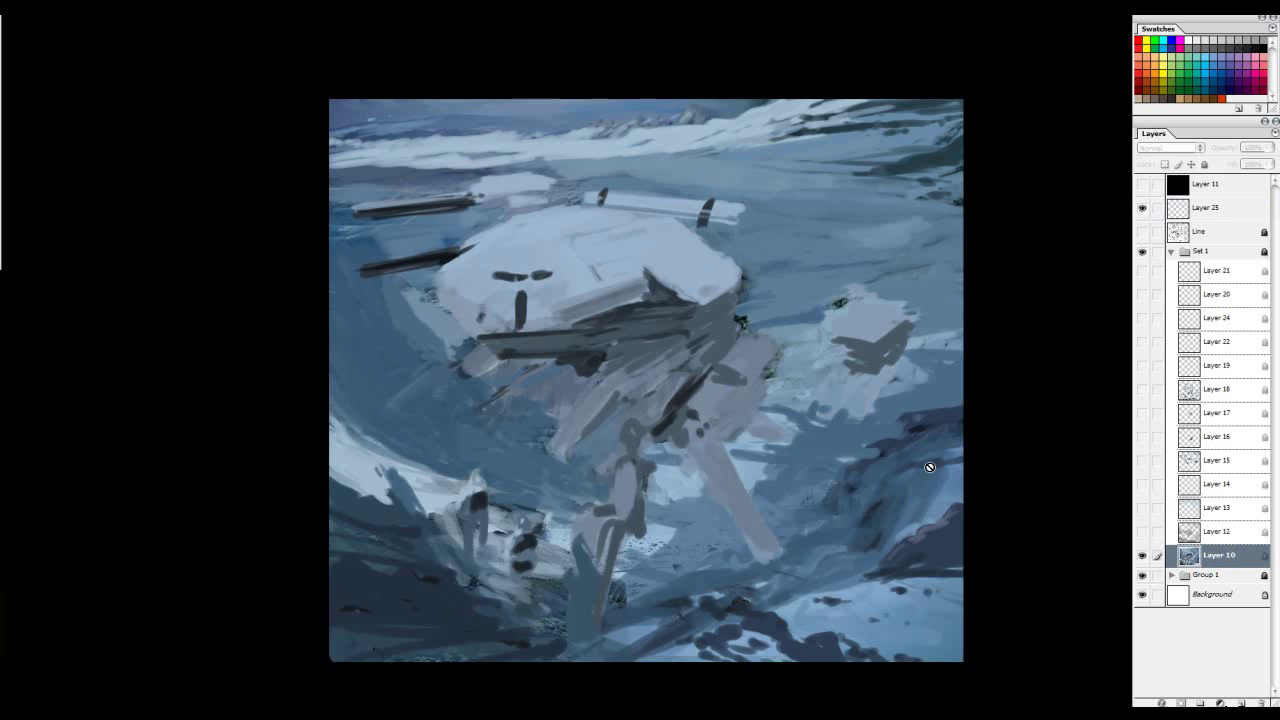
scroll(1000, 449, right, 1)
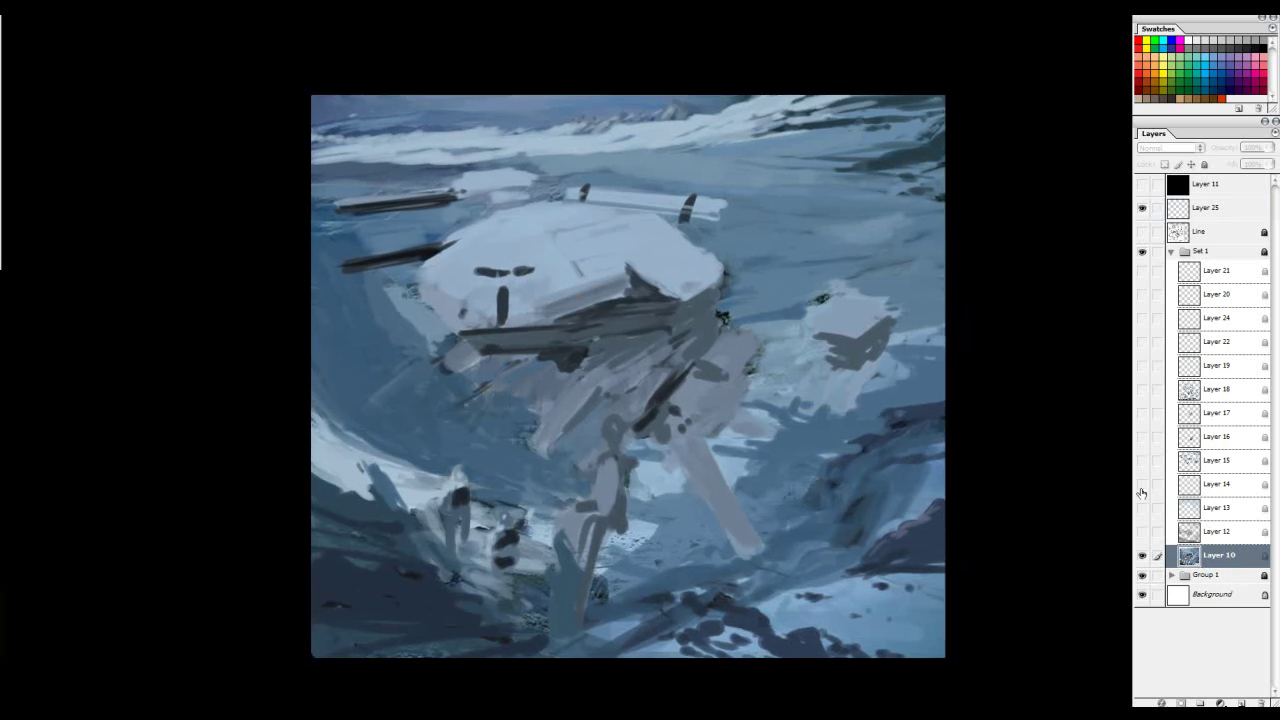
click(1207, 535)
click(1141, 532)
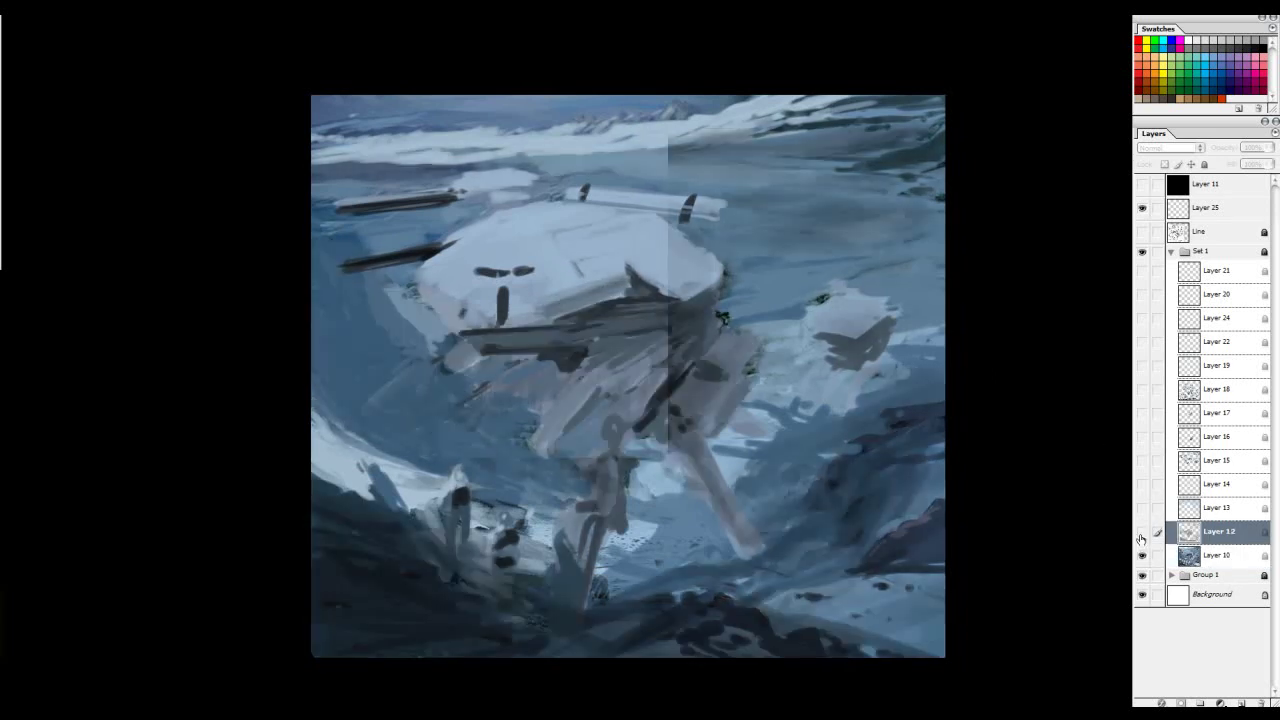
drag(934, 440, 924, 446)
click(1143, 530)
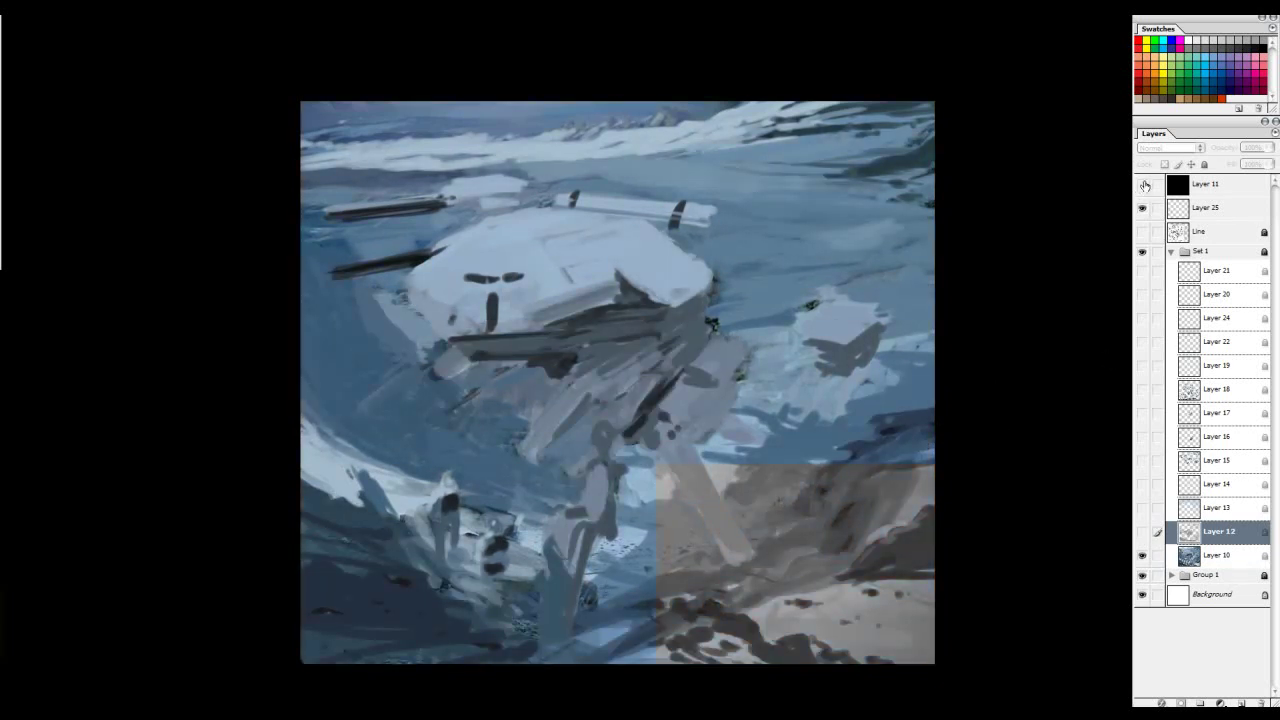
key(ctrl+minus)
Step: Show Layer 12's strokes in the grayscale view, toggling it to compare at thumbnail size
key(ctrl+minus)
key(ctrl+minus)
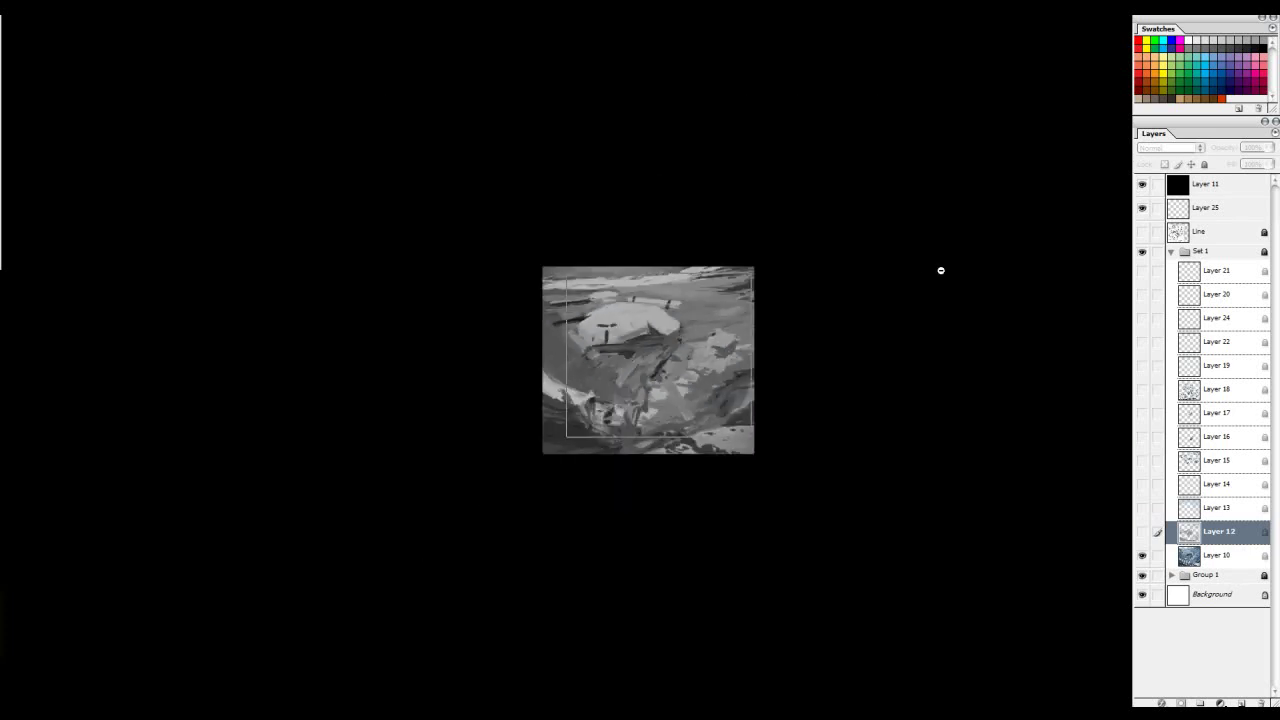
key(ctrl+minus)
key(ctrl+minus)
key(ctrl+minus)
key(ctrl+plus)
key(ctrl+plus)
key(ctrl+plus)
key(ctrl+plus)
key(ctrl+plus)
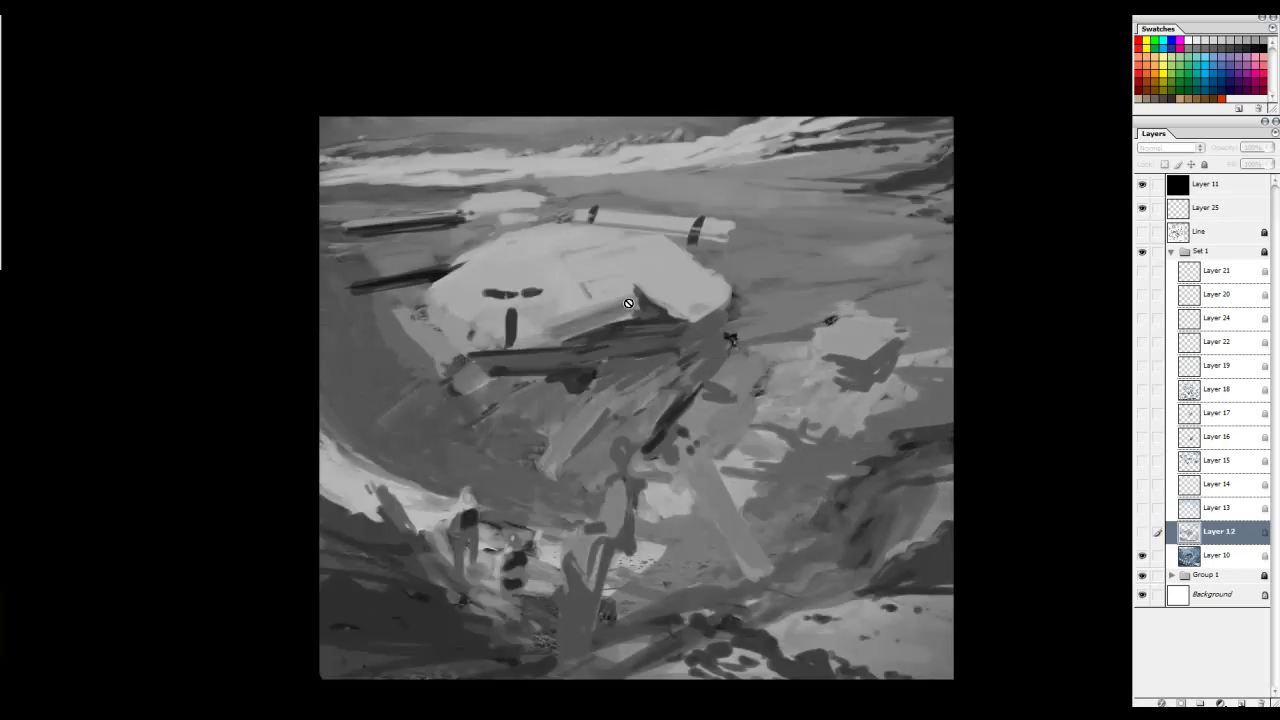
click(1143, 532)
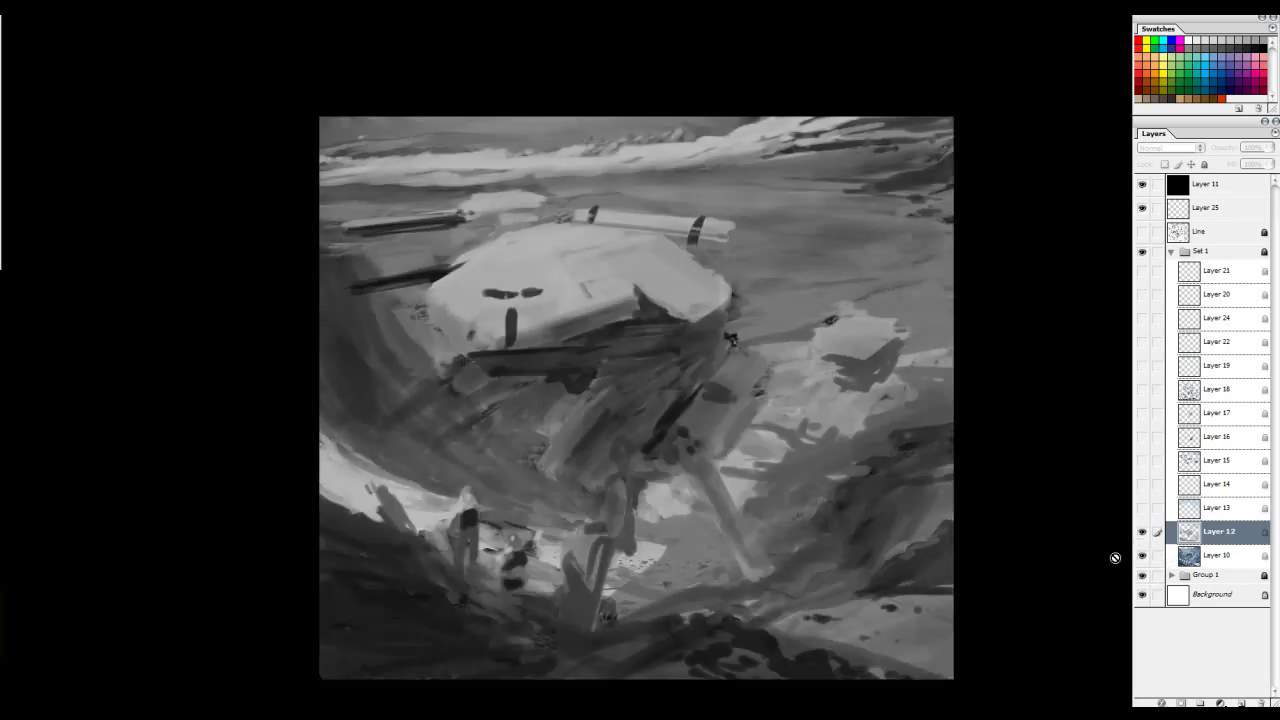
key(ctrl+minus)
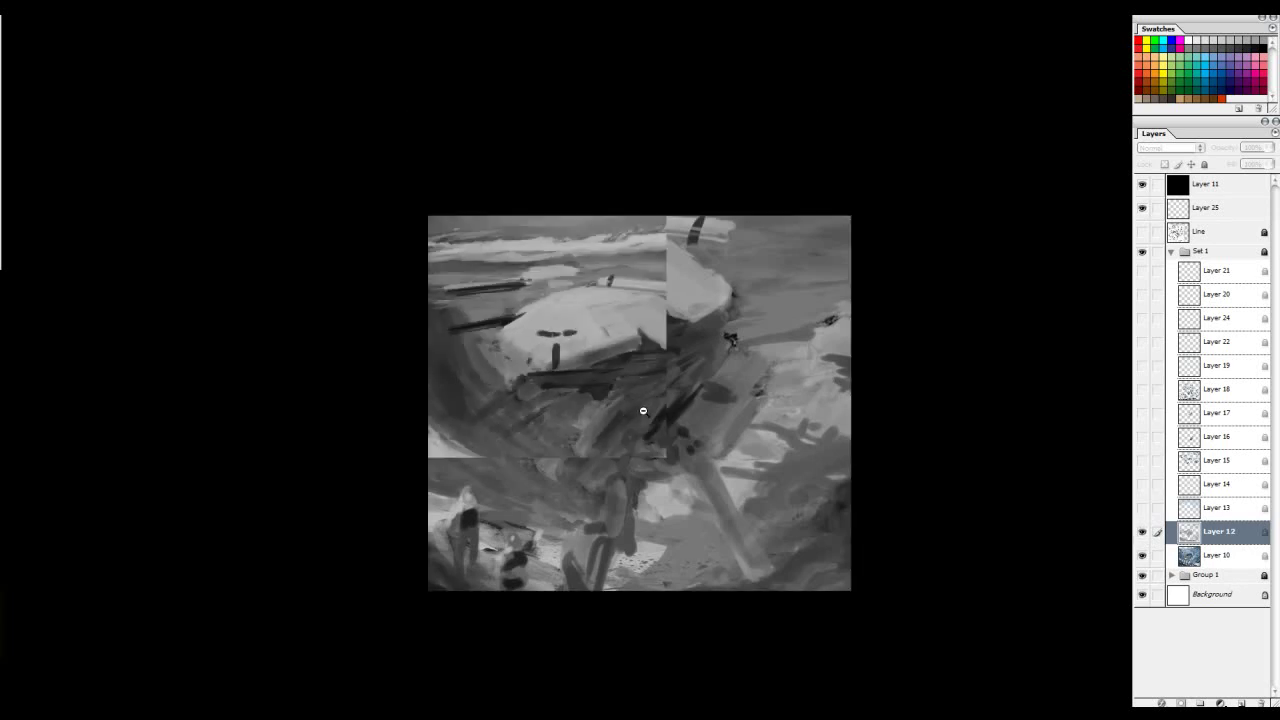
key(ctrl+minus)
key(ctrl+minus)
key(ctrl+minus)
click(1141, 532)
click(1141, 532)
click(1141, 532)
click(1141, 532)
click(1141, 532)
click(1141, 532)
click(1141, 532)
click(1141, 532)
Step: Turn on Layer 13's lighter strokes after comparing the painting with and without them
key(ctrl+plus)
key(ctrl+plus)
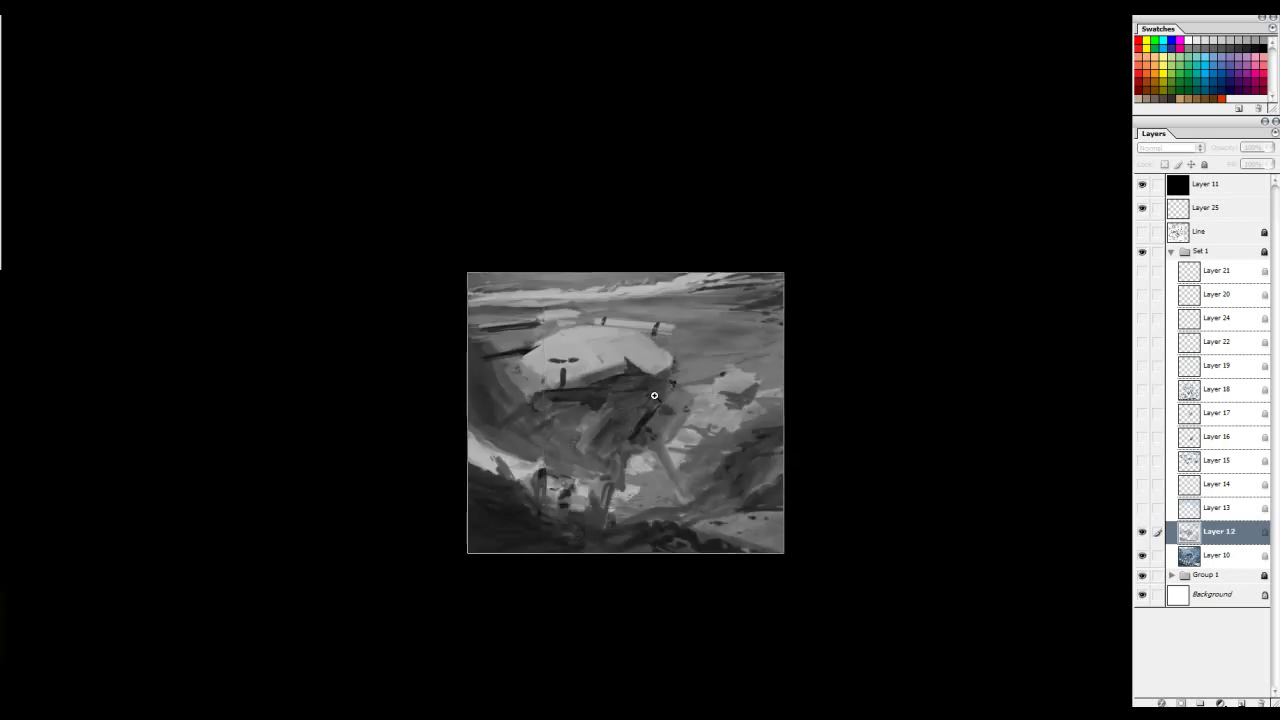
key(ctrl+plus)
click(1141, 510)
click(1141, 510)
click(1141, 510)
click(1141, 508)
click(1141, 508)
click(1141, 508)
click(1141, 508)
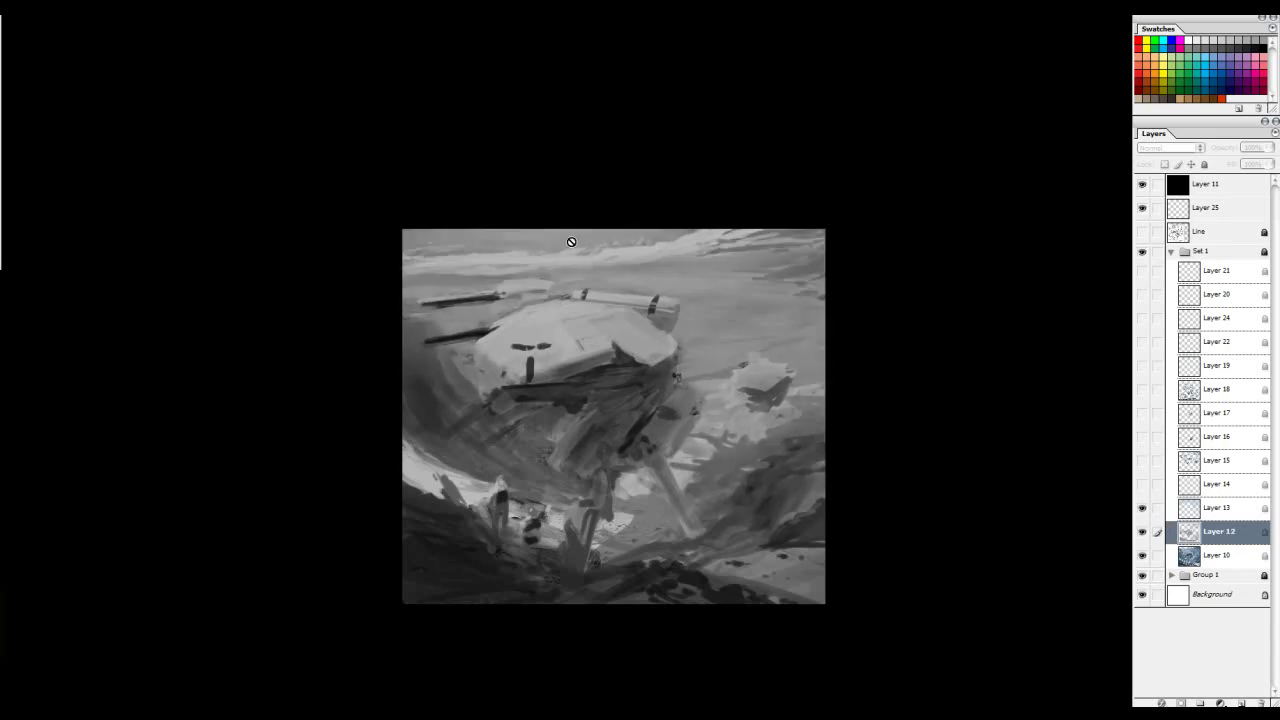
Step: Zoom to about 67% and pan over the mech and sky, toggling Layer 13
click(618, 282)
click(677, 277)
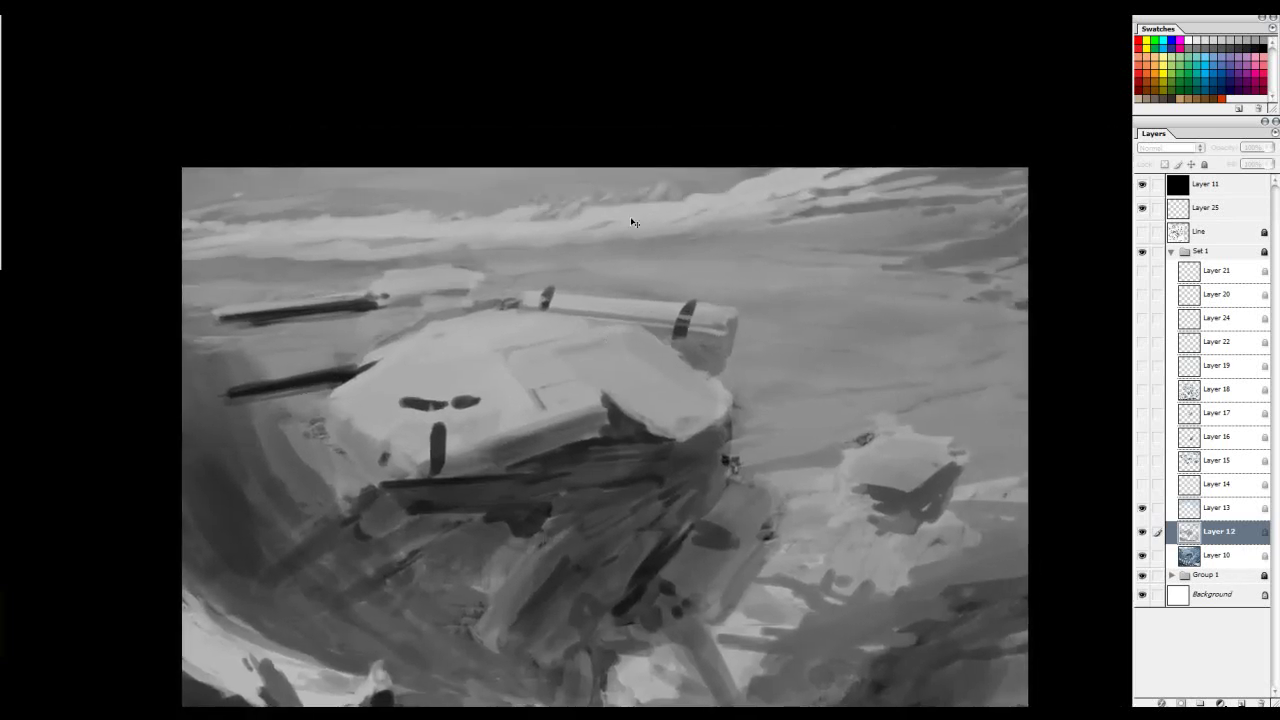
mouse_move(794, 343)
mouse_down()
mouse_move(788, 294)
mouse_move(571, 217)
mouse_up()
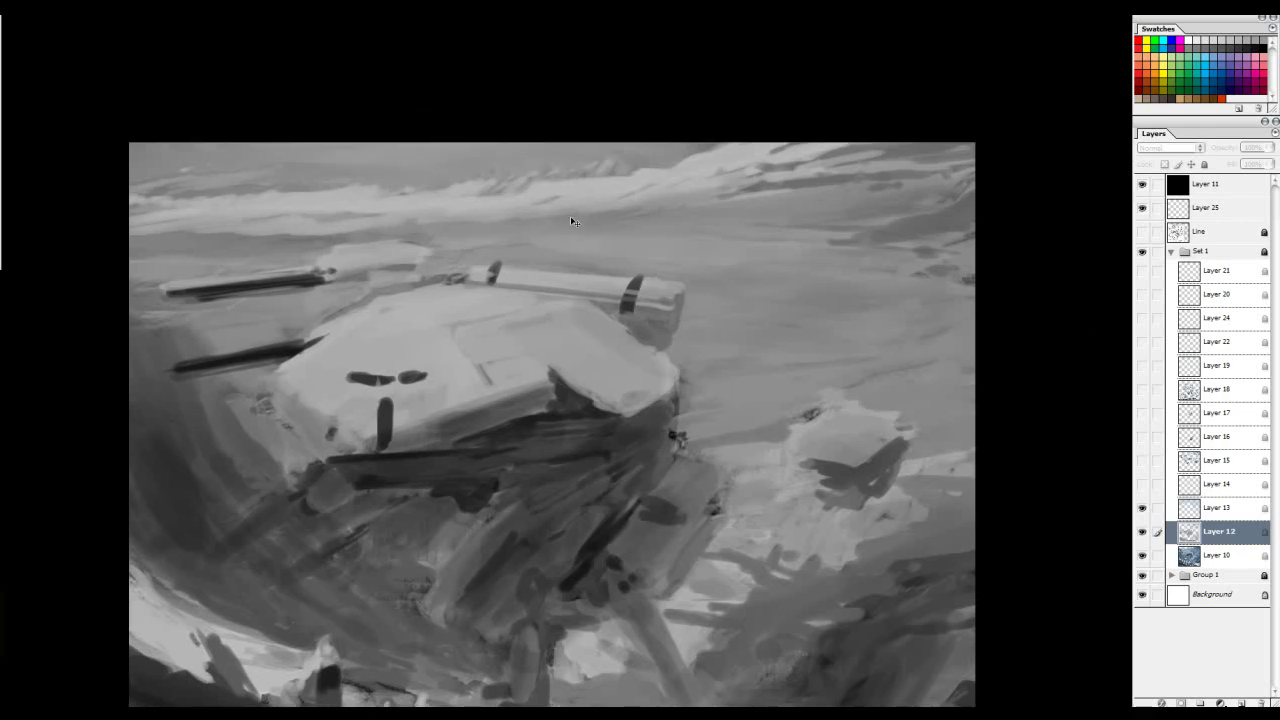
mouse_move(500, 174)
mouse_down()
mouse_move(771, 302)
mouse_move(743, 280)
mouse_move(753, 296)
mouse_up()
mouse_move(434, 164)
mouse_down()
mouse_move(560, 200)
mouse_move(666, 188)
mouse_up()
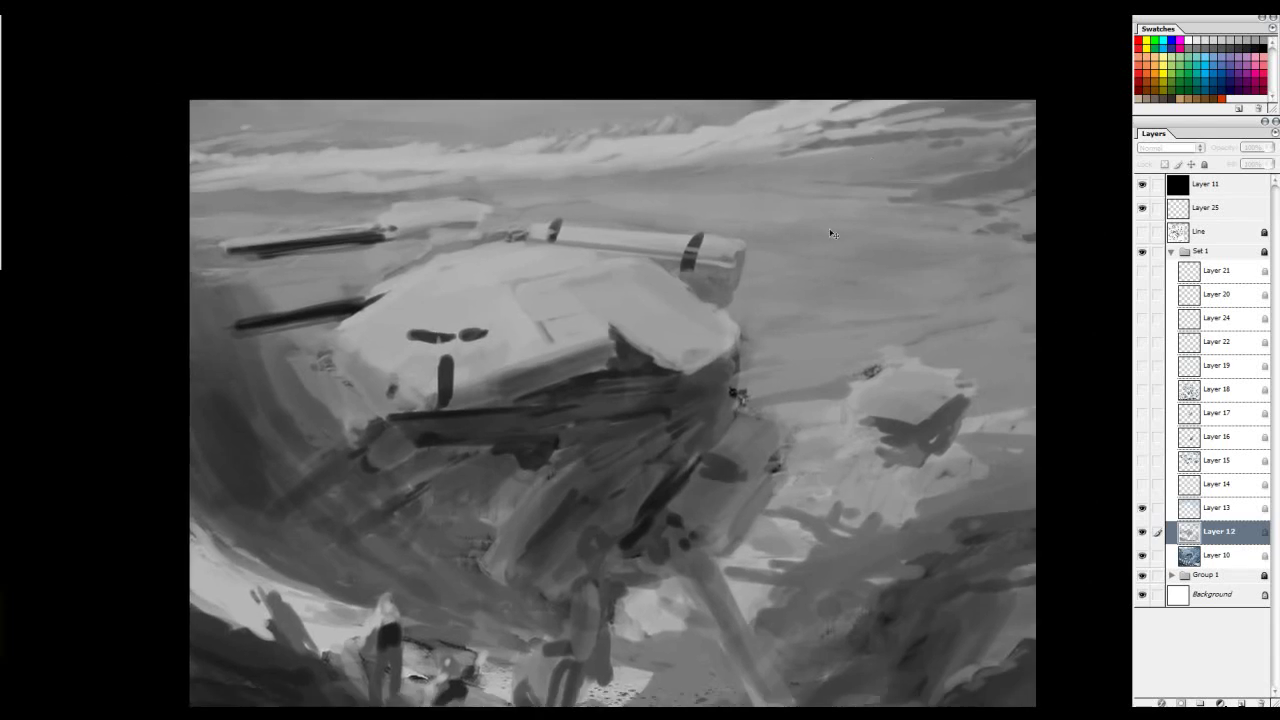
click(1143, 509)
click(1143, 509)
Step: Hide the black Layer 11 to restore colour, keeping Layer 13's strokes visible
click(1142, 184)
click(1143, 509)
click(1143, 509)
click(1143, 509)
click(1143, 509)
click(1142, 510)
click(1141, 511)
click(1140, 510)
click(1140, 510)
Step: Compare the painting with Layers 13 and 14 toggled, leaving Layer 14 shown
alt+click(694, 329)
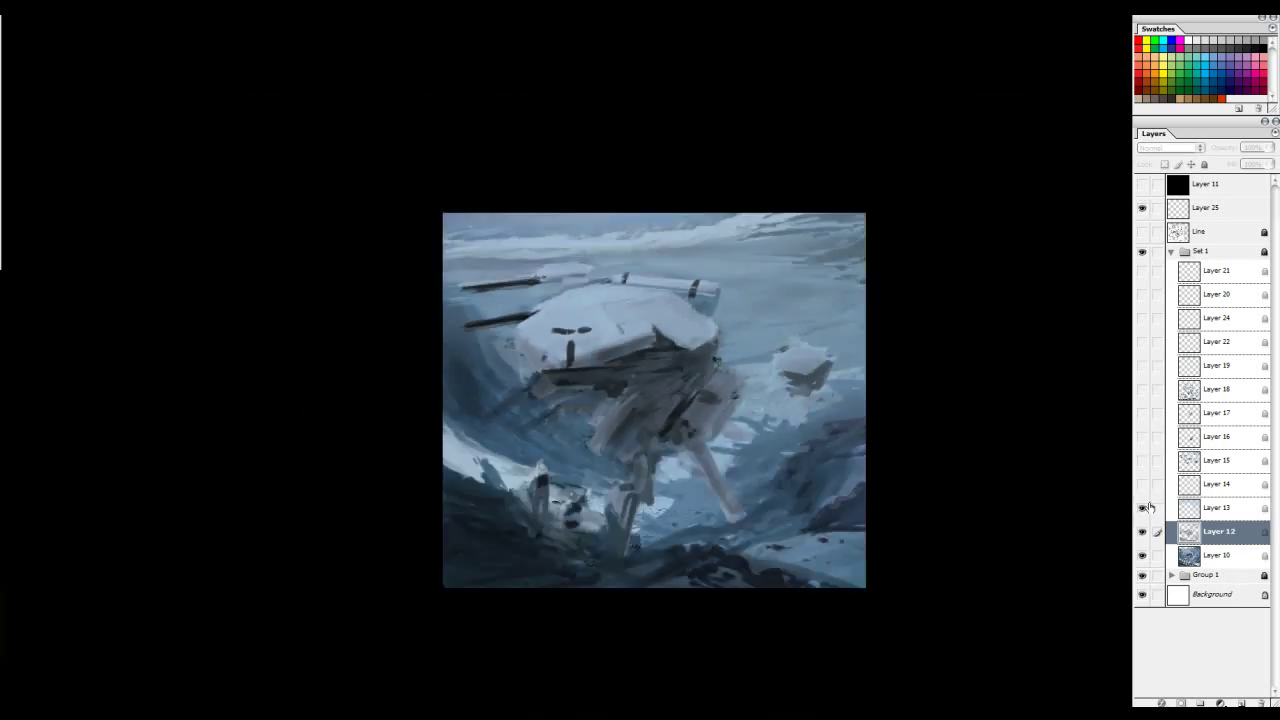
click(1142, 508)
click(1142, 508)
click(1142, 508)
click(1142, 508)
drag(920, 406, 878, 392)
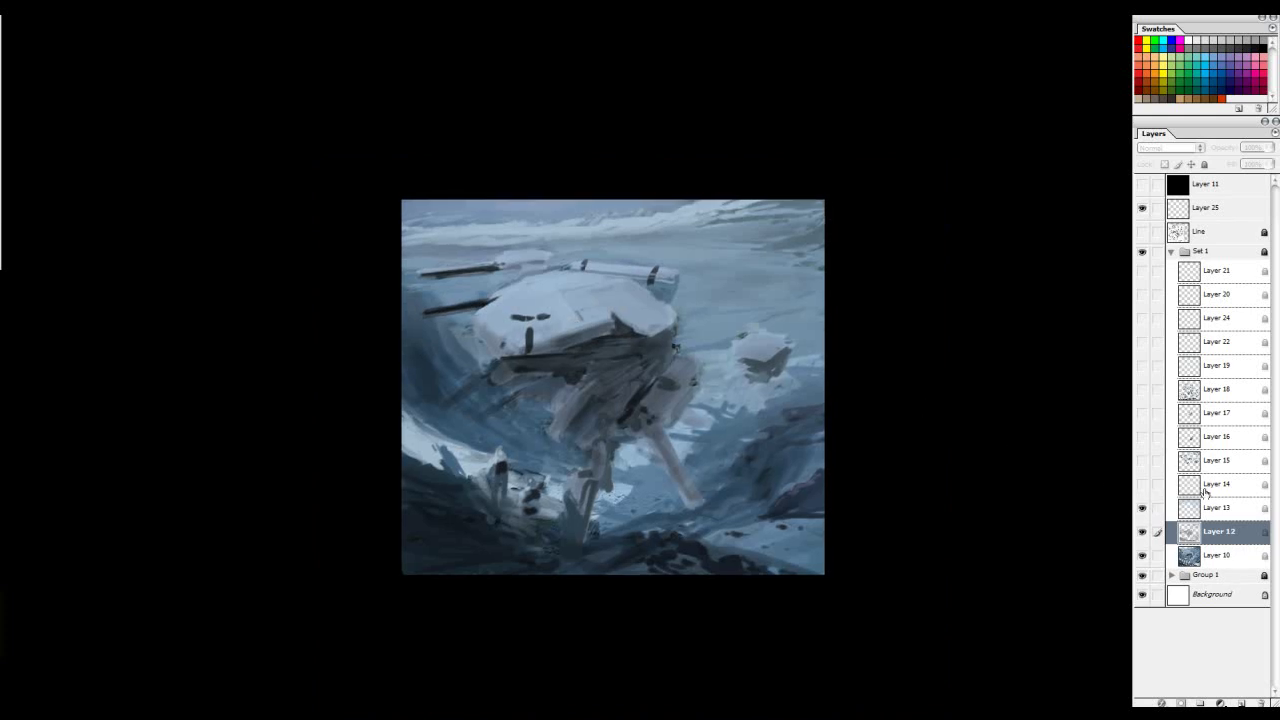
click(1142, 485)
click(1142, 486)
click(1142, 486)
click(1142, 486)
click(1142, 486)
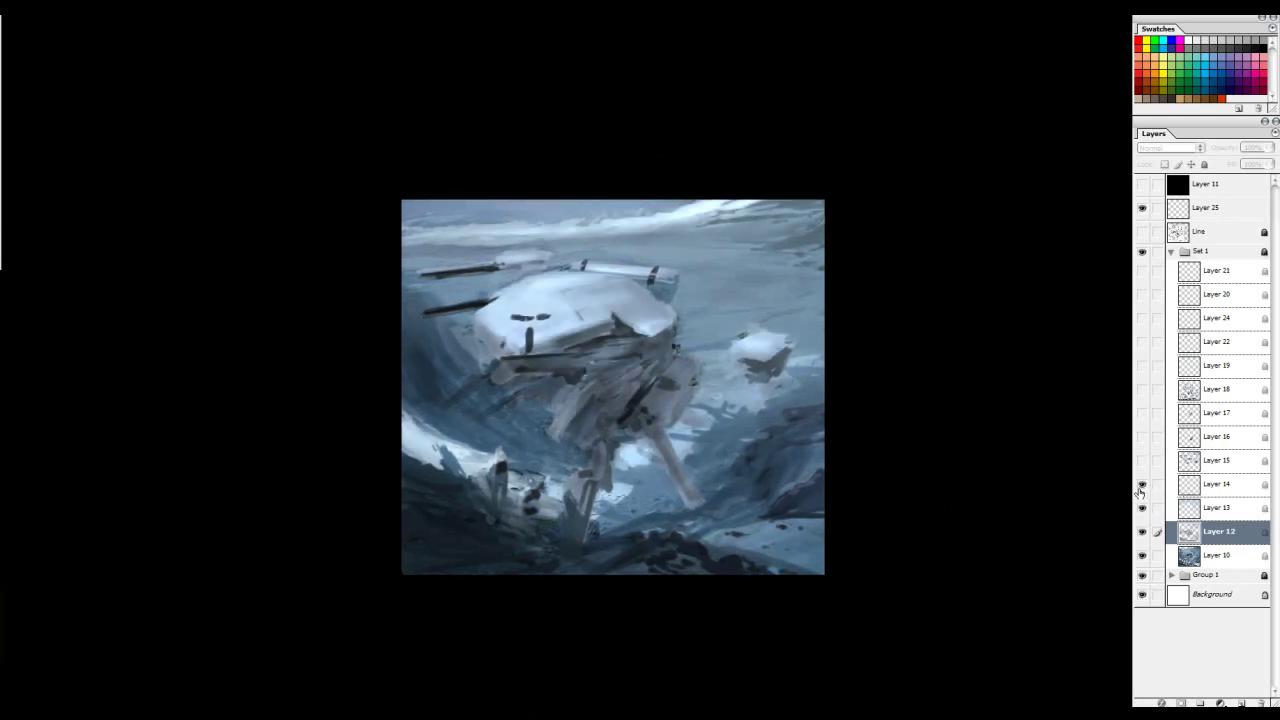
click(1195, 489)
click(1142, 486)
click(1142, 486)
click(1142, 486)
click(1142, 486)
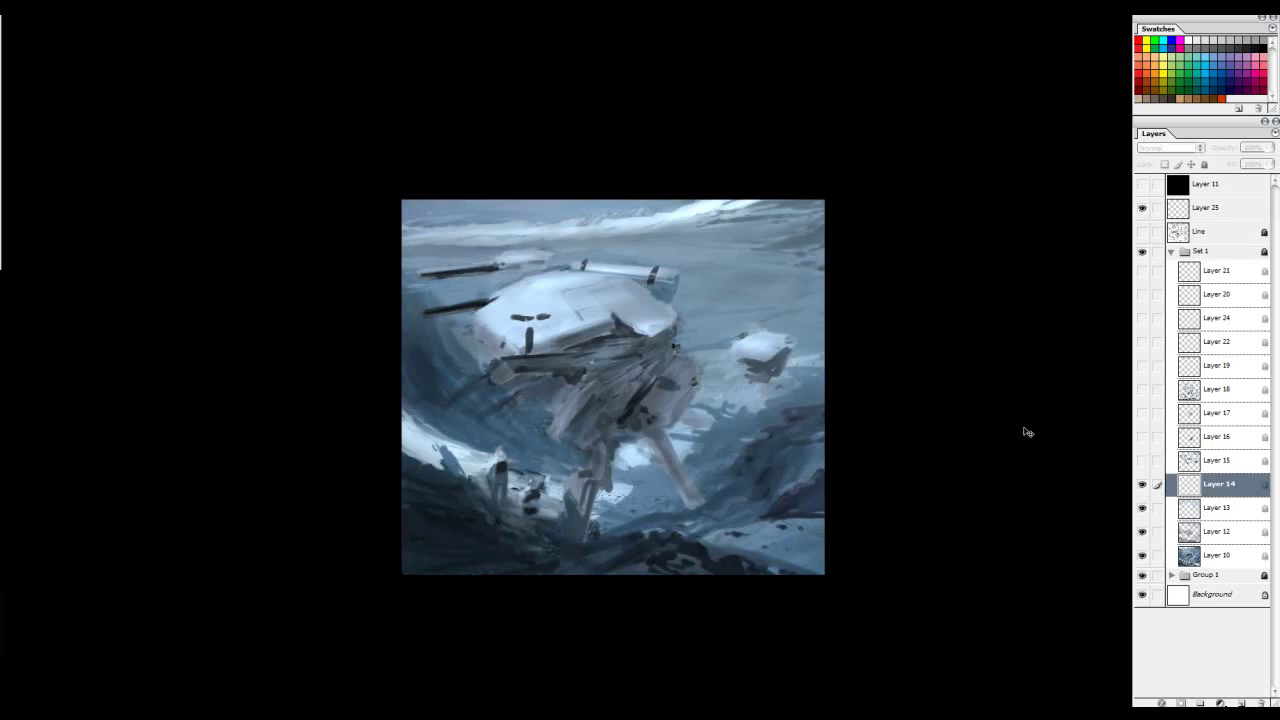
Step: Zoom and pan around the mech's turret and the distant mountain skyline
key(ctrl+plus)
key(ctrl+plus)
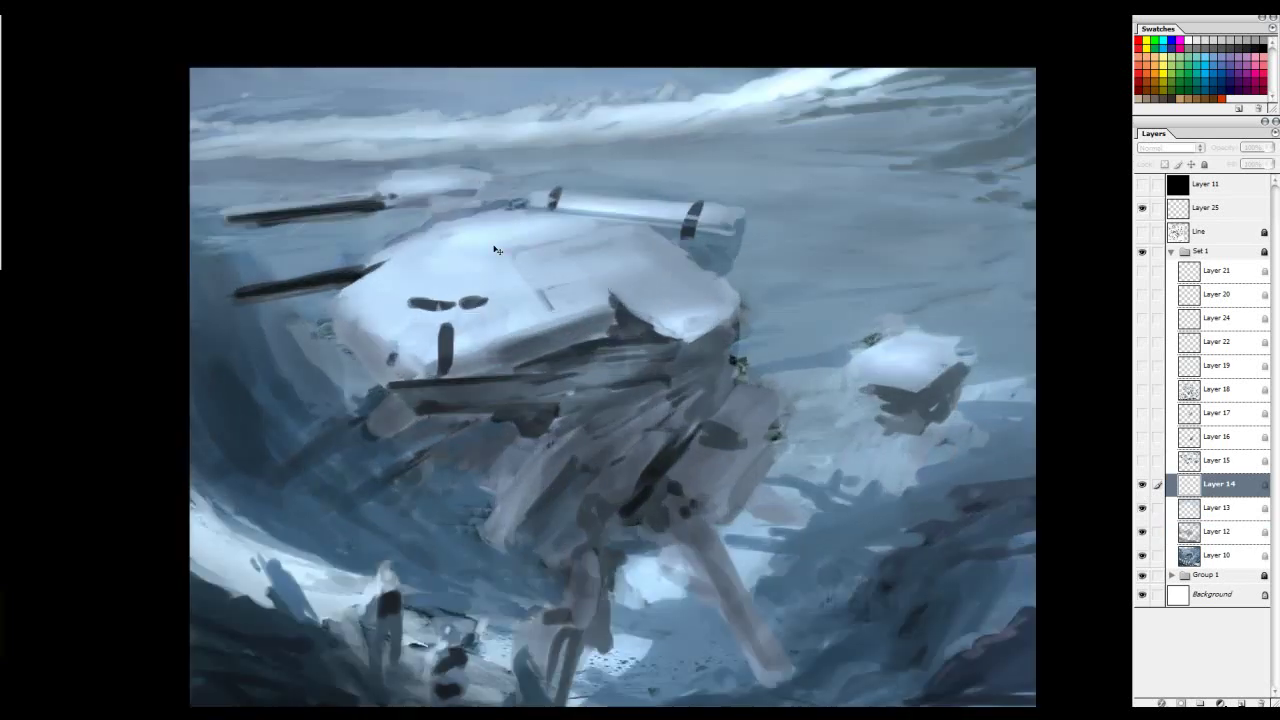
drag(620, 318, 670, 263)
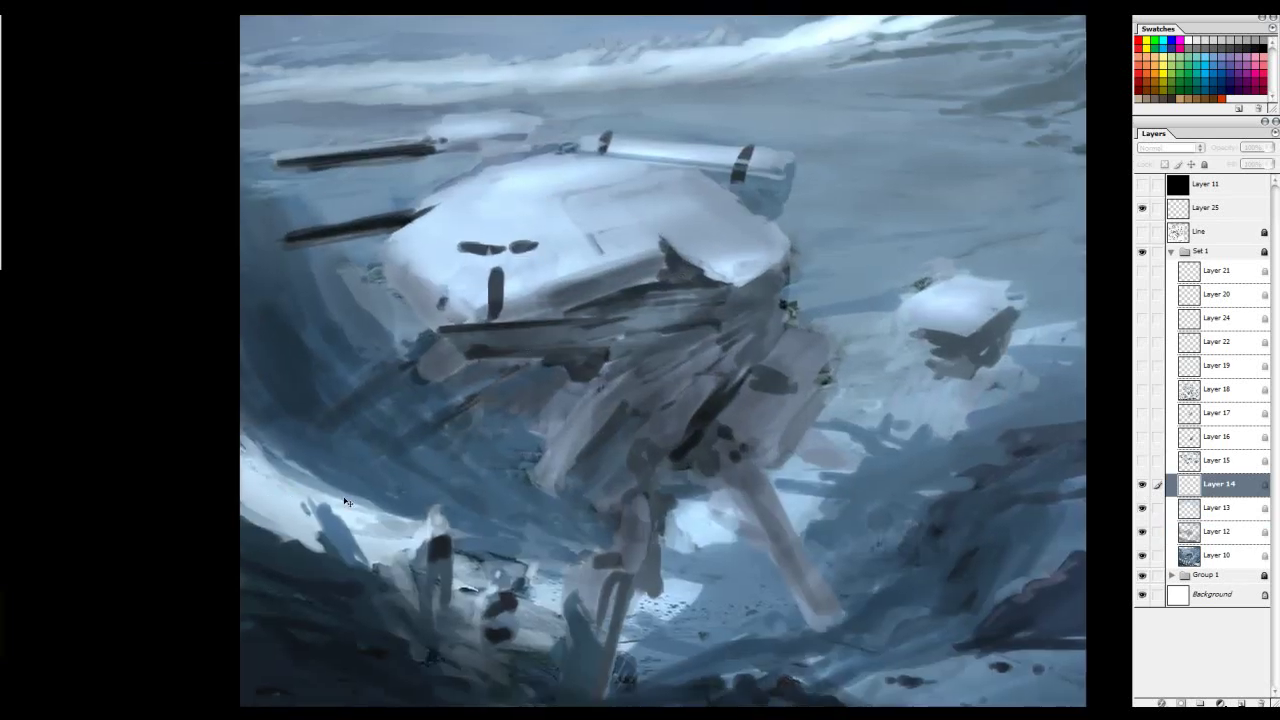
key(ctrl+minus)
key(ctrl+minus)
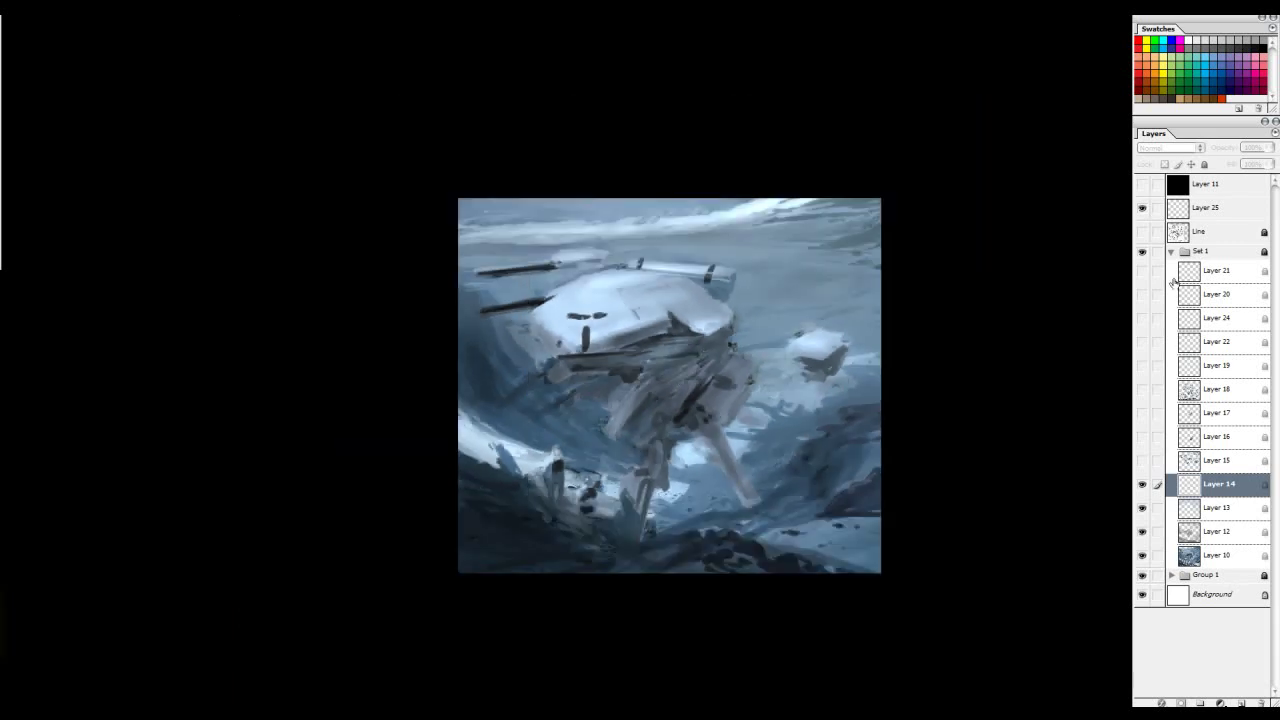
ctrl+click(671, 250)
drag(728, 217, 681, 296)
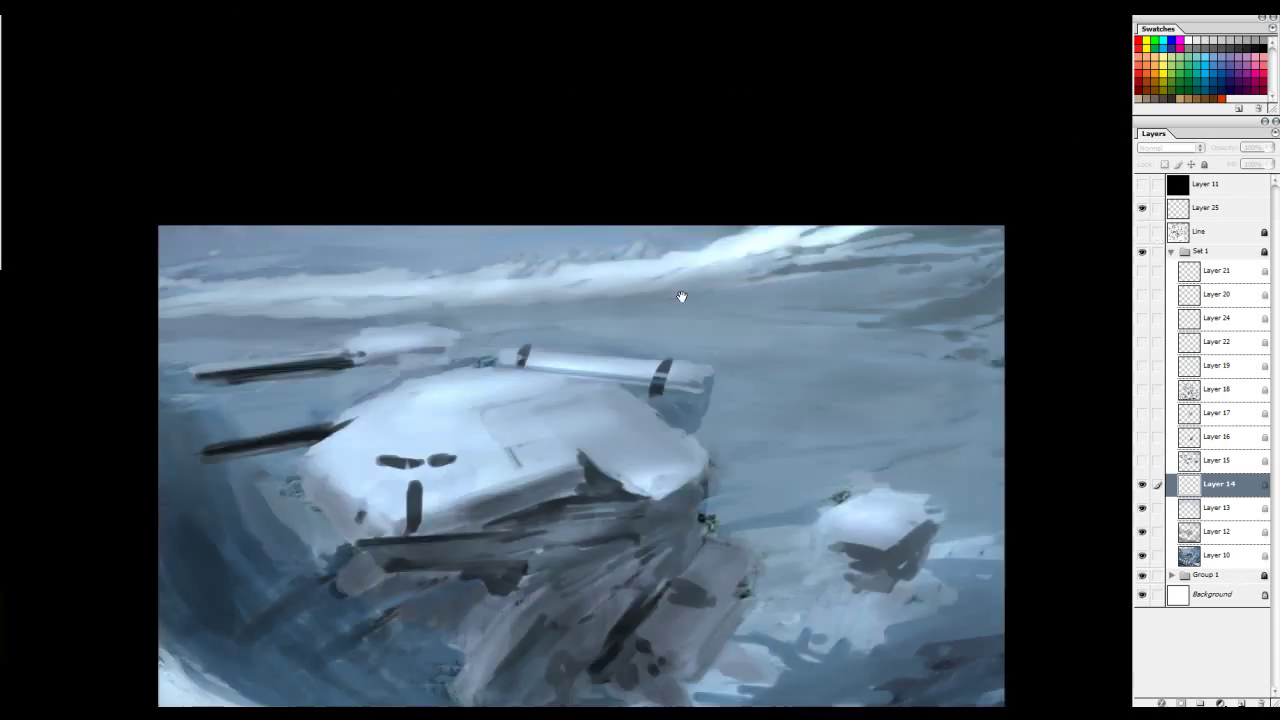
ctrl+click(751, 254)
ctrl+click(762, 246)
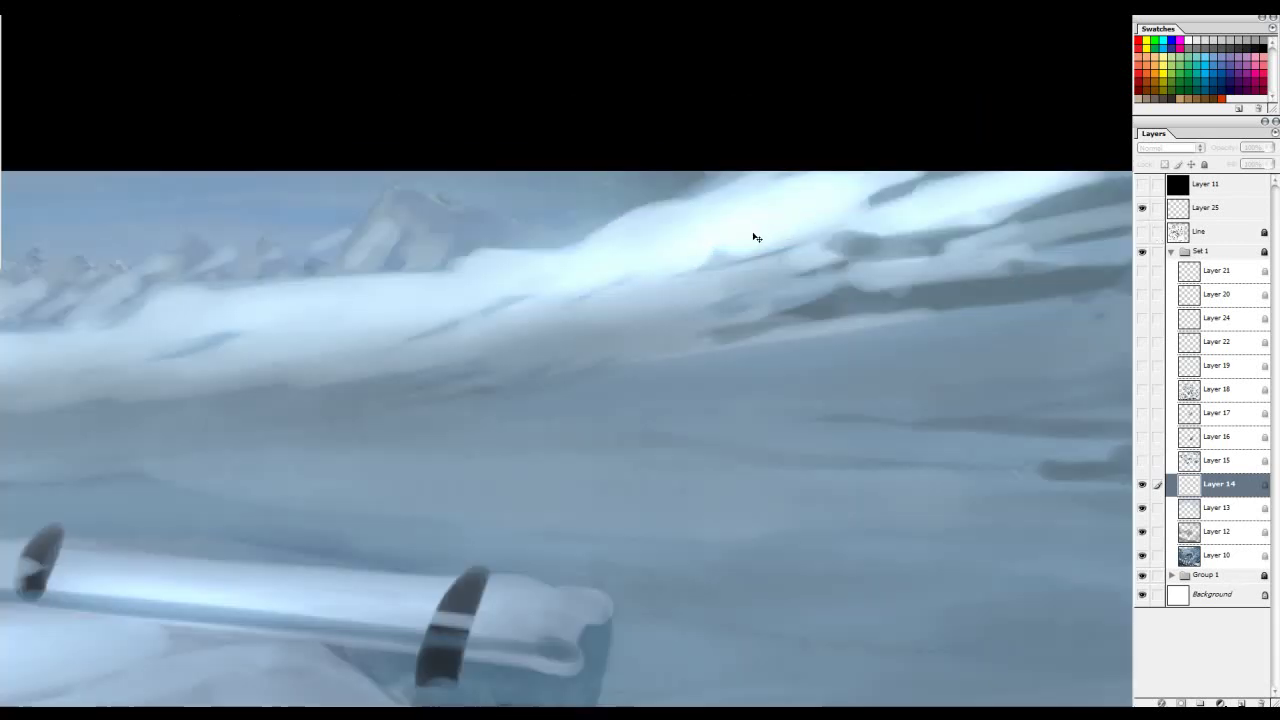
alt+click(575, 346)
drag(606, 329, 660, 390)
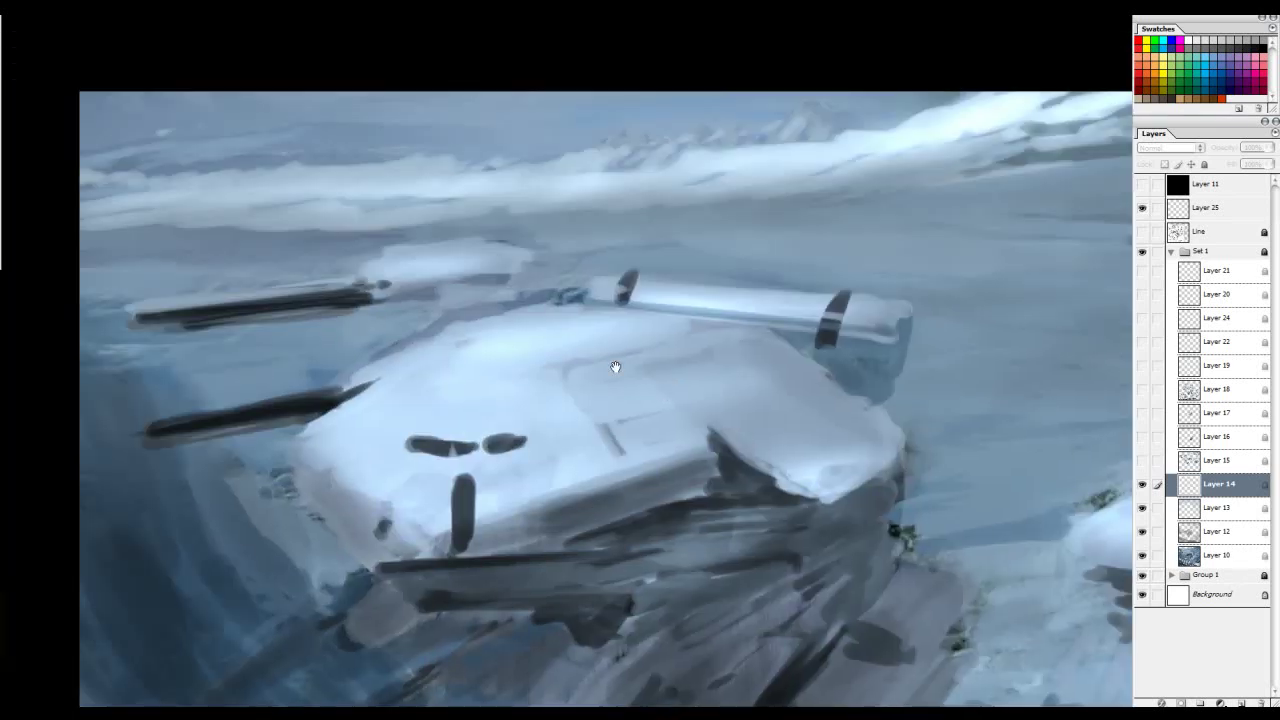
Step: Select Layer 25 and reframe the view to include the lower mech and second robot
click(1217, 210)
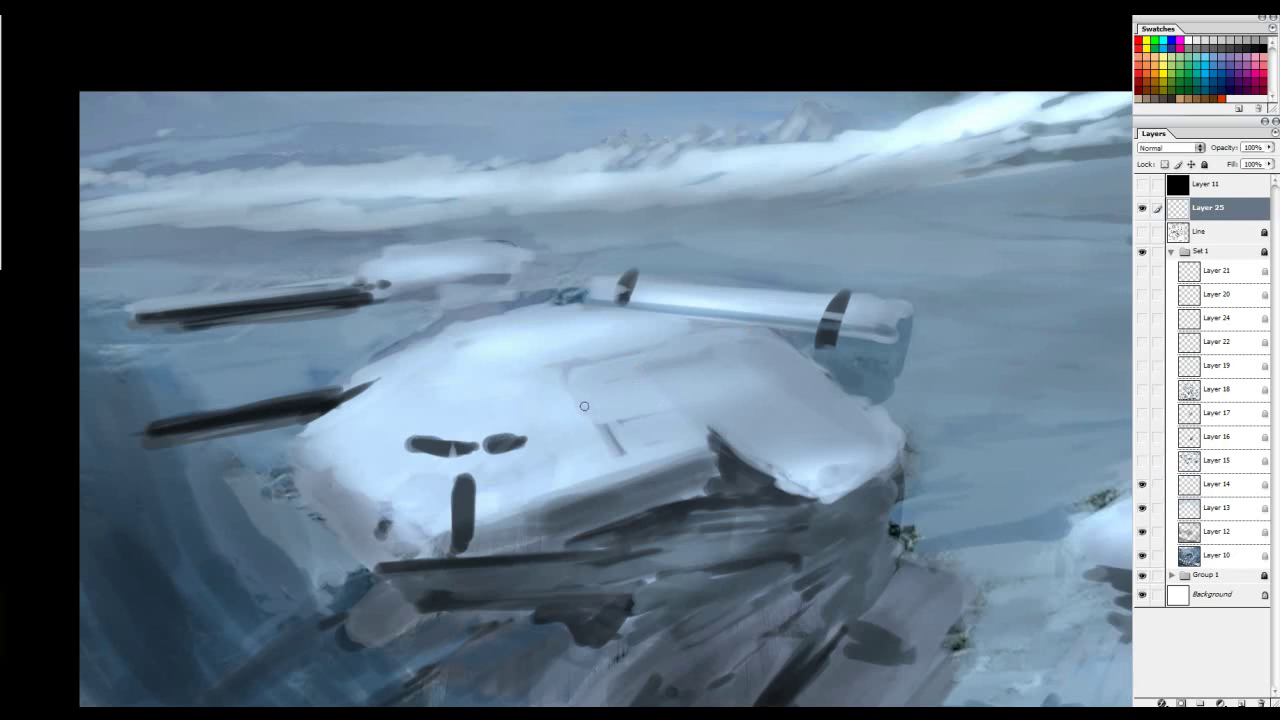
mouse_move(706, 316)
mouse_down()
mouse_move(815, 77)
mouse_move(846, 42)
mouse_up()
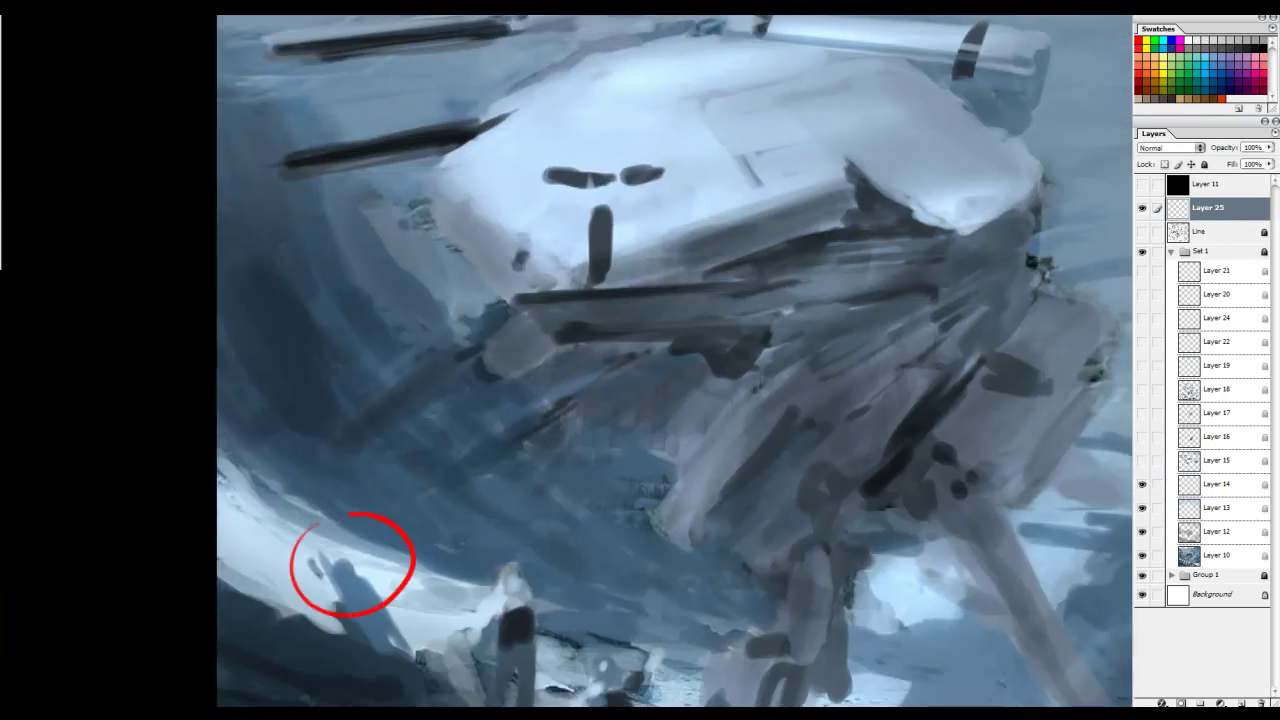
mouse_move(766, 463)
mouse_down()
mouse_move(651, 457)
mouse_move(680, 523)
mouse_move(650, 581)
mouse_up()
key(ctrl+minus)
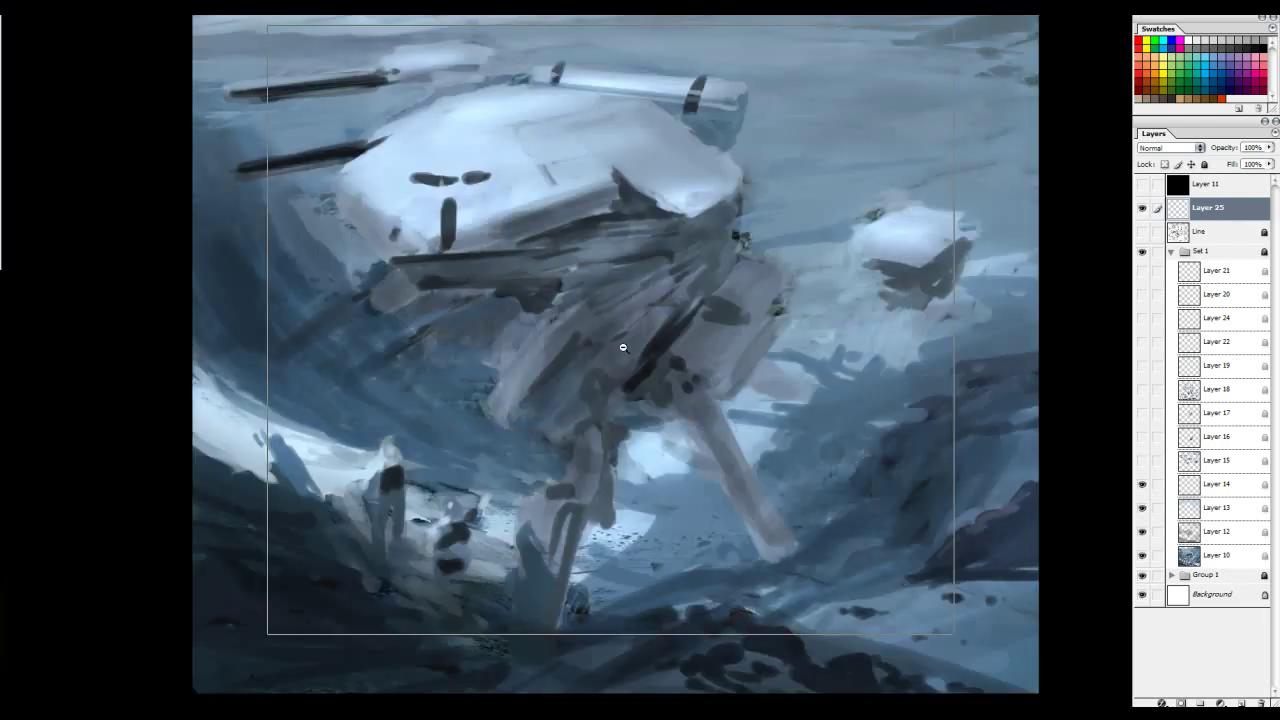
drag(657, 326, 680, 369)
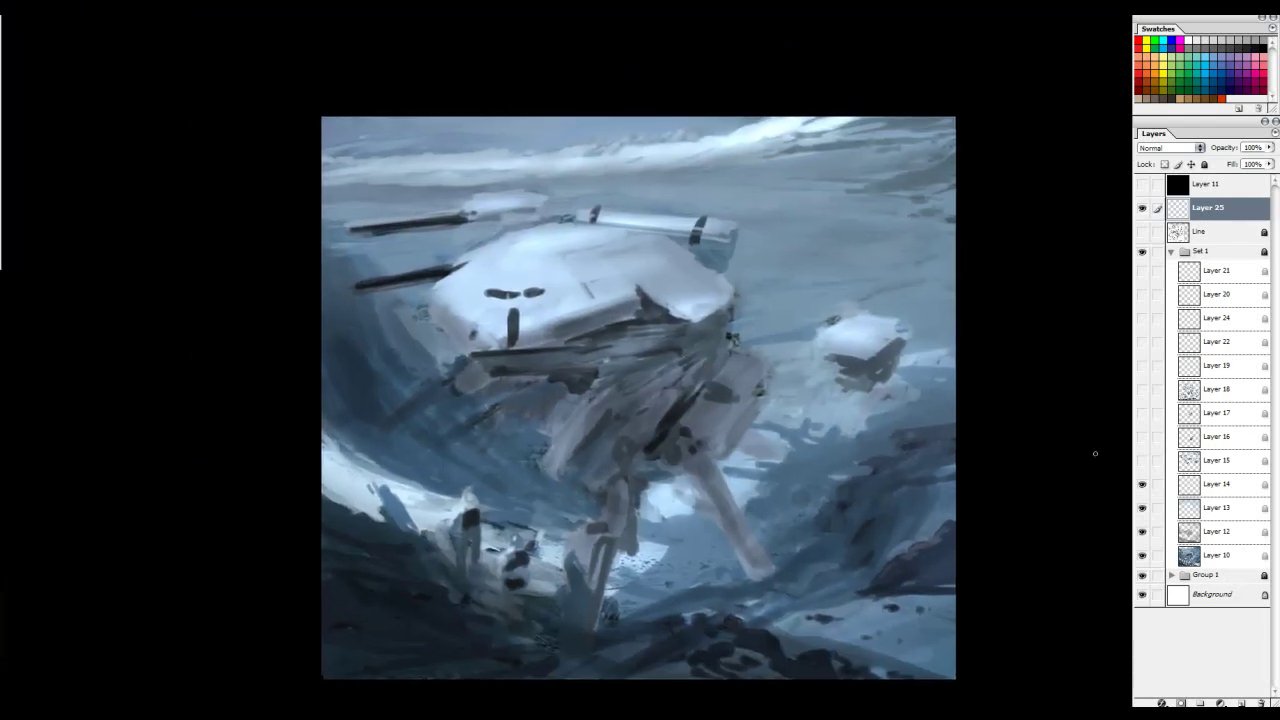
Step: Turn on the black Layer 11 for greyscale and hide Layers 13 and 12
click(1142, 484)
click(1142, 484)
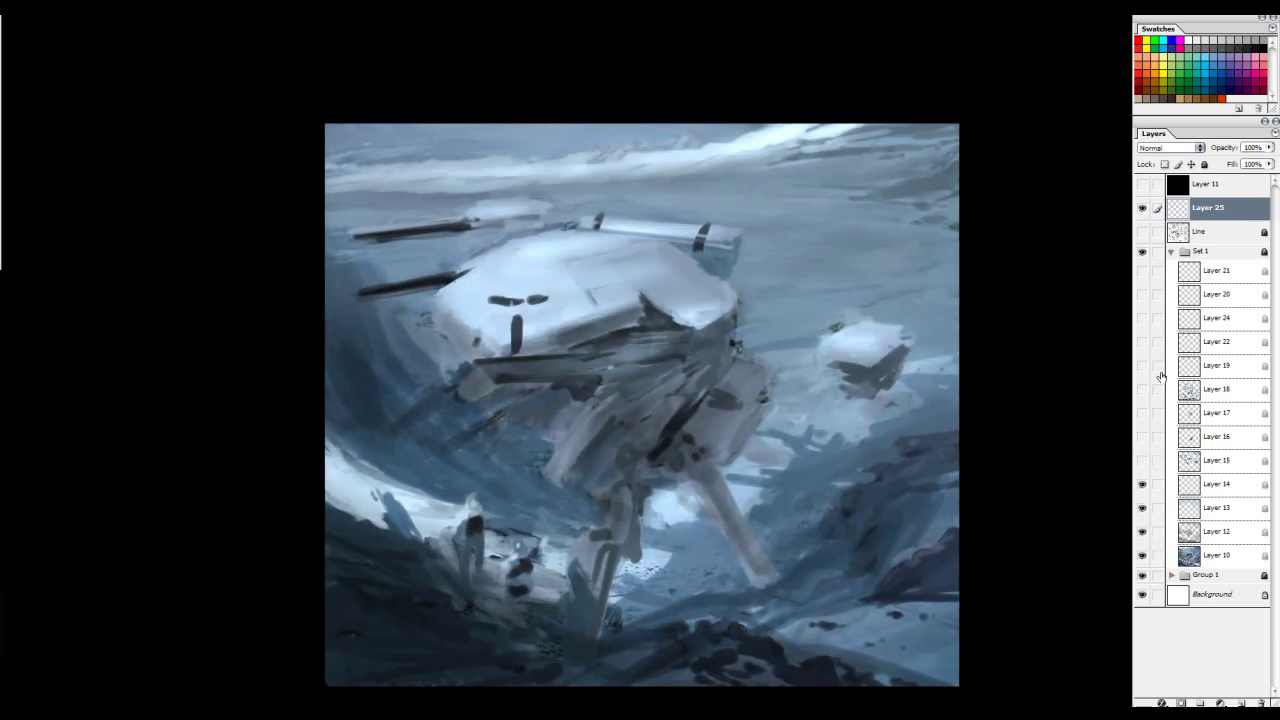
click(1140, 185)
drag(1142, 497, 1143, 531)
Step: Toggle Layers 12–14 together to compare detail, then leave all three visible
key(ctrl+minus)
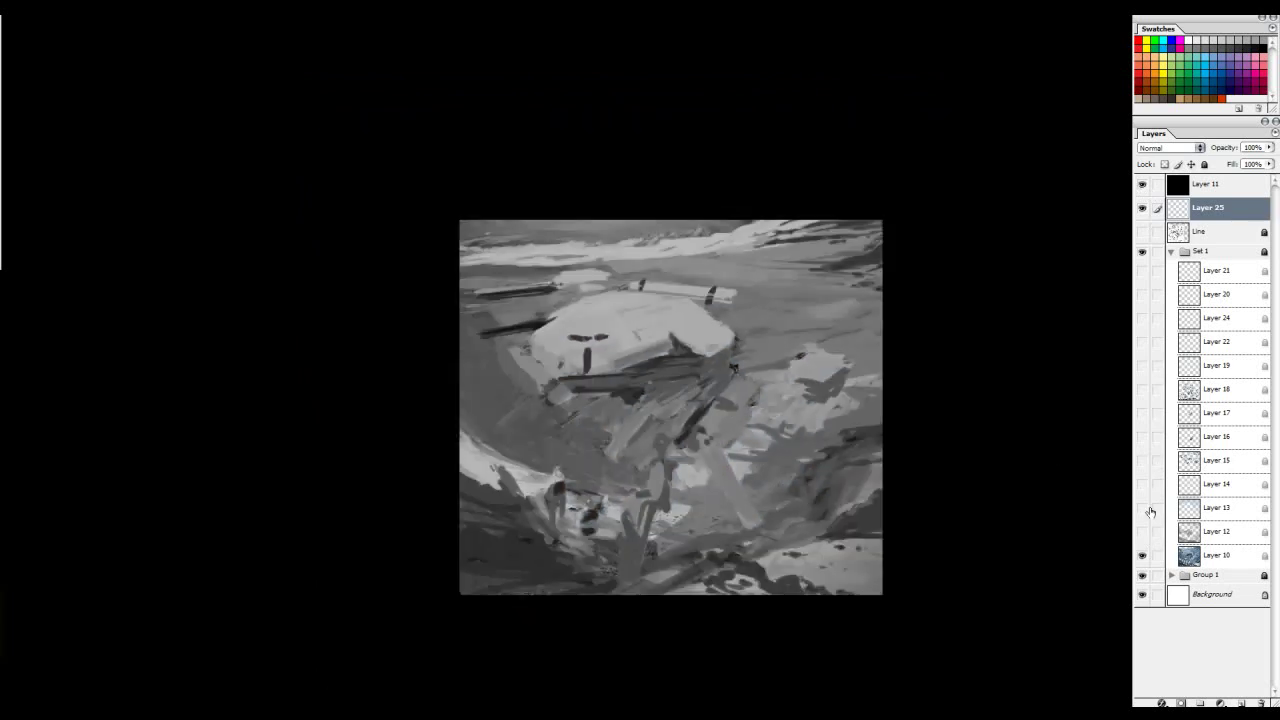
drag(1142, 484, 1142, 531)
drag(1142, 484, 1143, 531)
drag(1142, 484, 1142, 531)
drag(1142, 484, 1142, 531)
drag(1142, 484, 1142, 531)
drag(1142, 484, 1143, 525)
click(1143, 525)
click(1145, 505)
click(1145, 504)
Step: Flick Layer 15 on and off and view the painting at thumbnail size
click(1143, 462)
click(1143, 462)
click(1143, 462)
click(1143, 462)
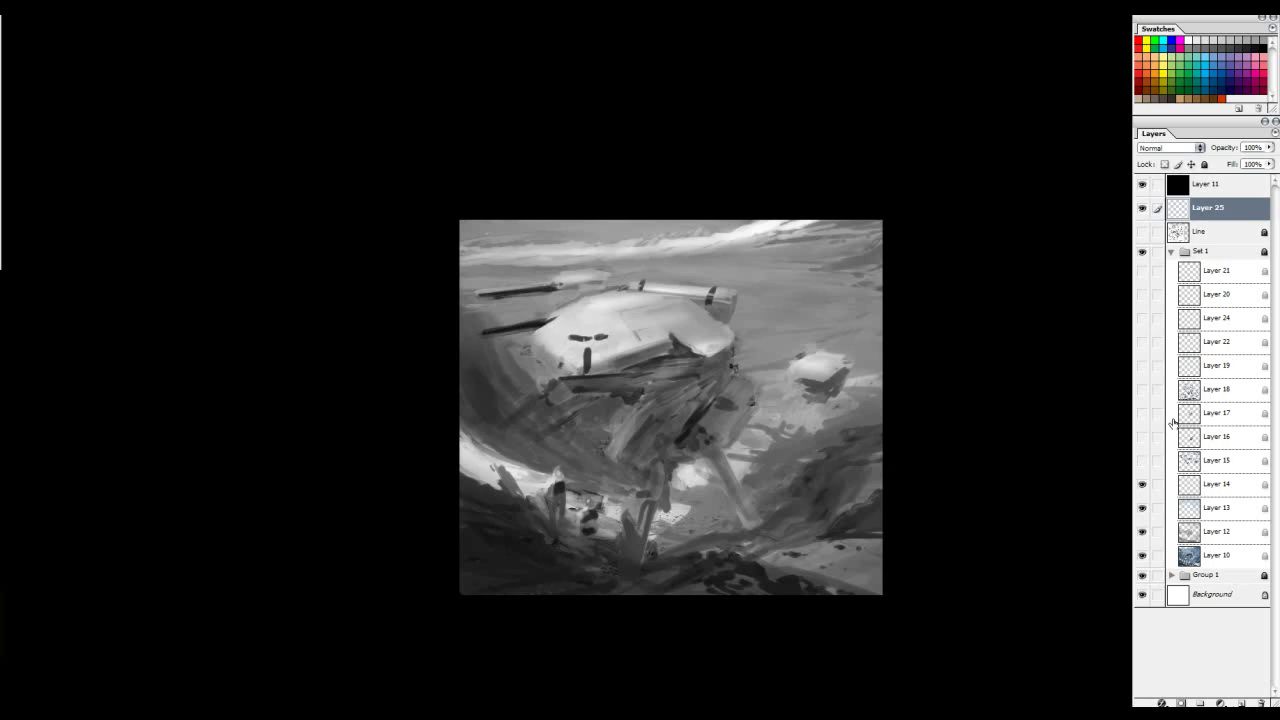
alt+click(896, 420)
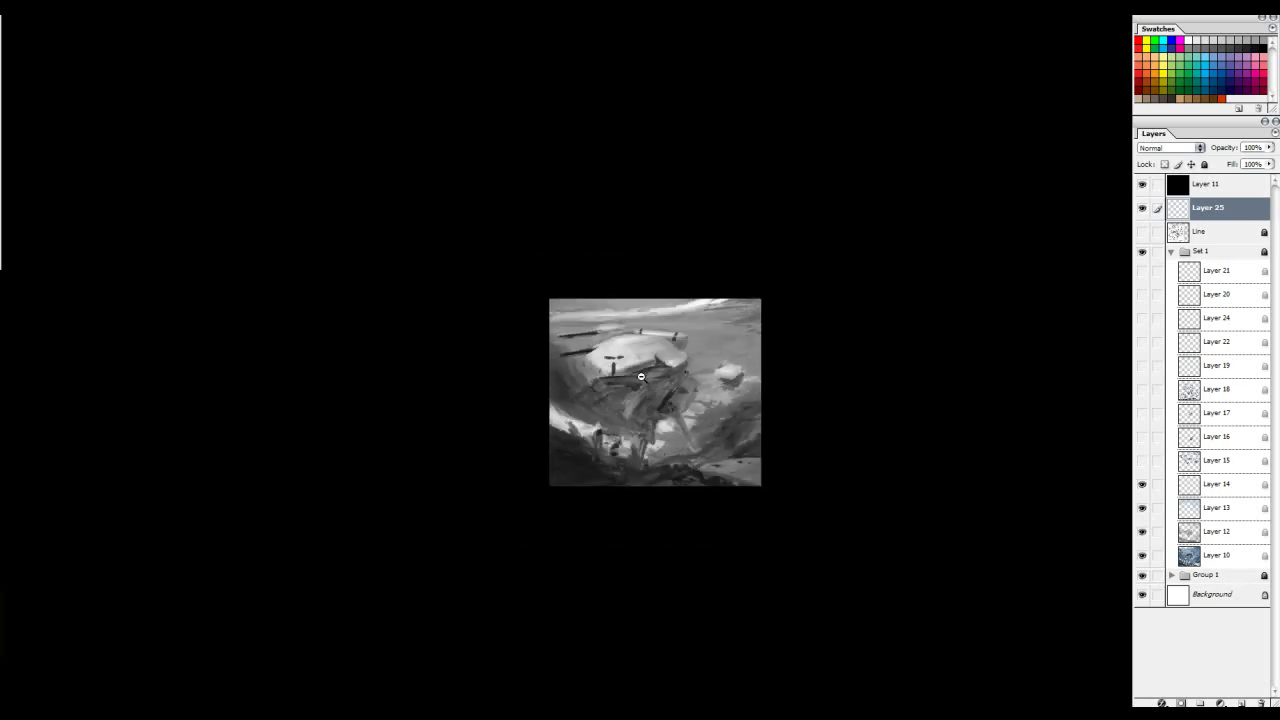
alt+click(760, 346)
alt+click(760, 346)
alt+click(751, 363)
click(645, 380)
click(633, 372)
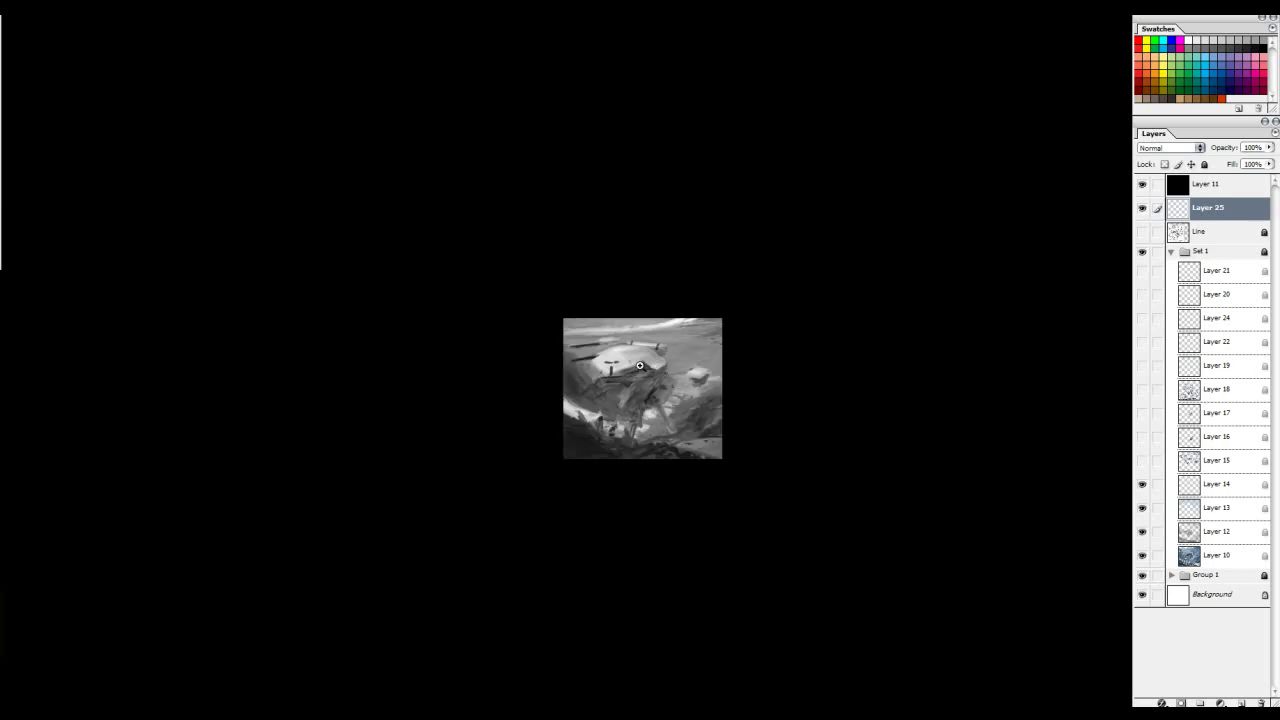
Step: Turn on Layer 15's turret and vehicle detail and switch off Layer 11 for colour
key(ctrl+plus)
key(ctrl+plus)
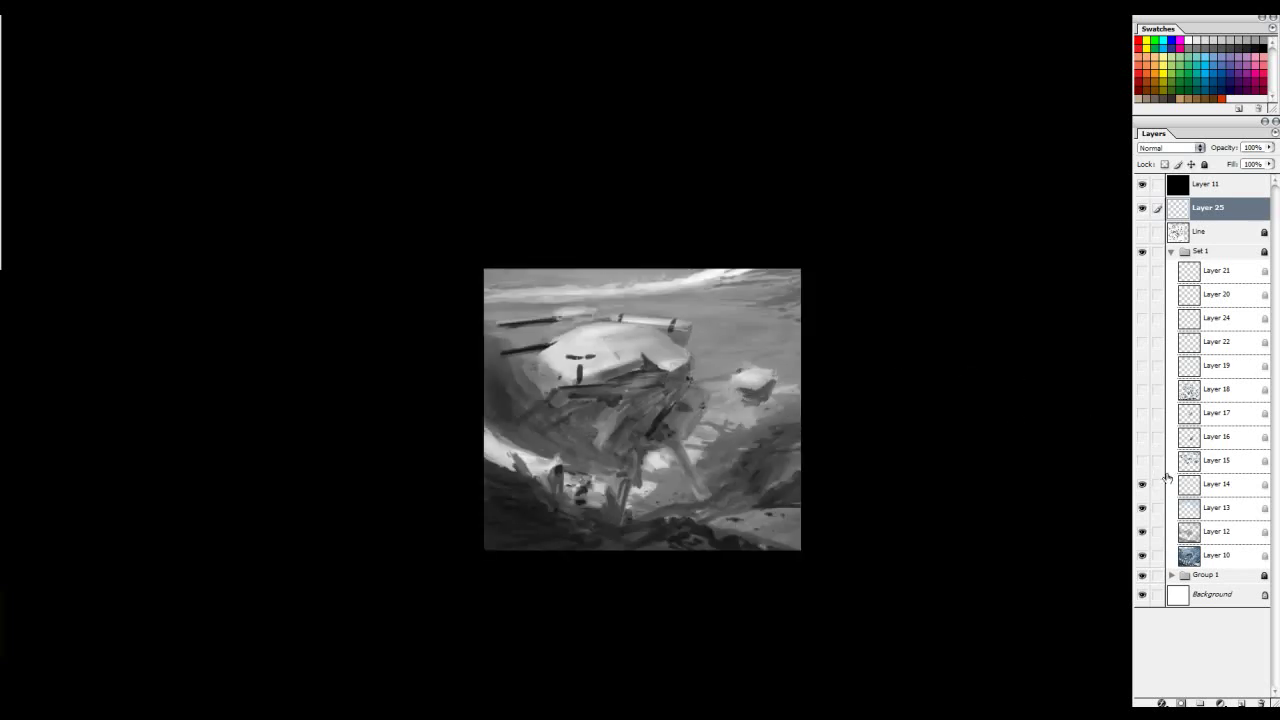
click(1142, 460)
click(1142, 184)
Step: Hide Layer 15, select Layer 16, and show Layers 16 and 17's tank structure and linework
key(ctrl+plus)
key(ctrl+plus)
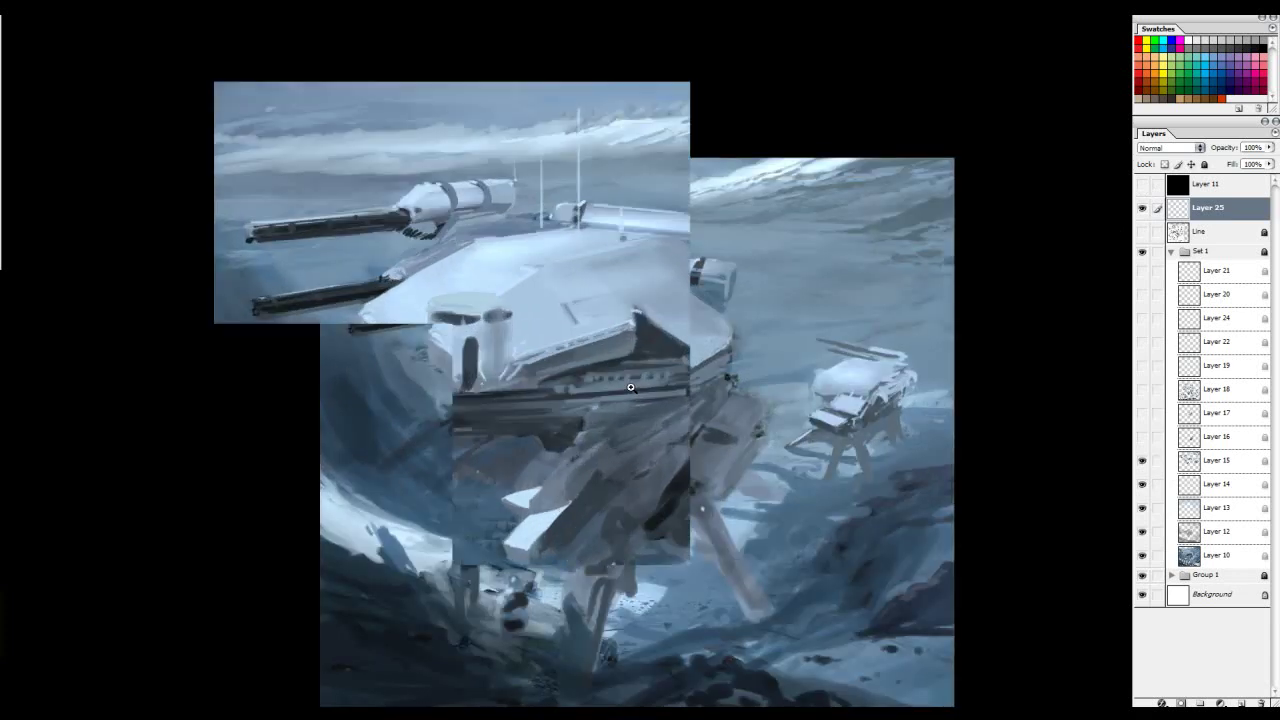
key(ctrl+plus)
key(ctrl+plus)
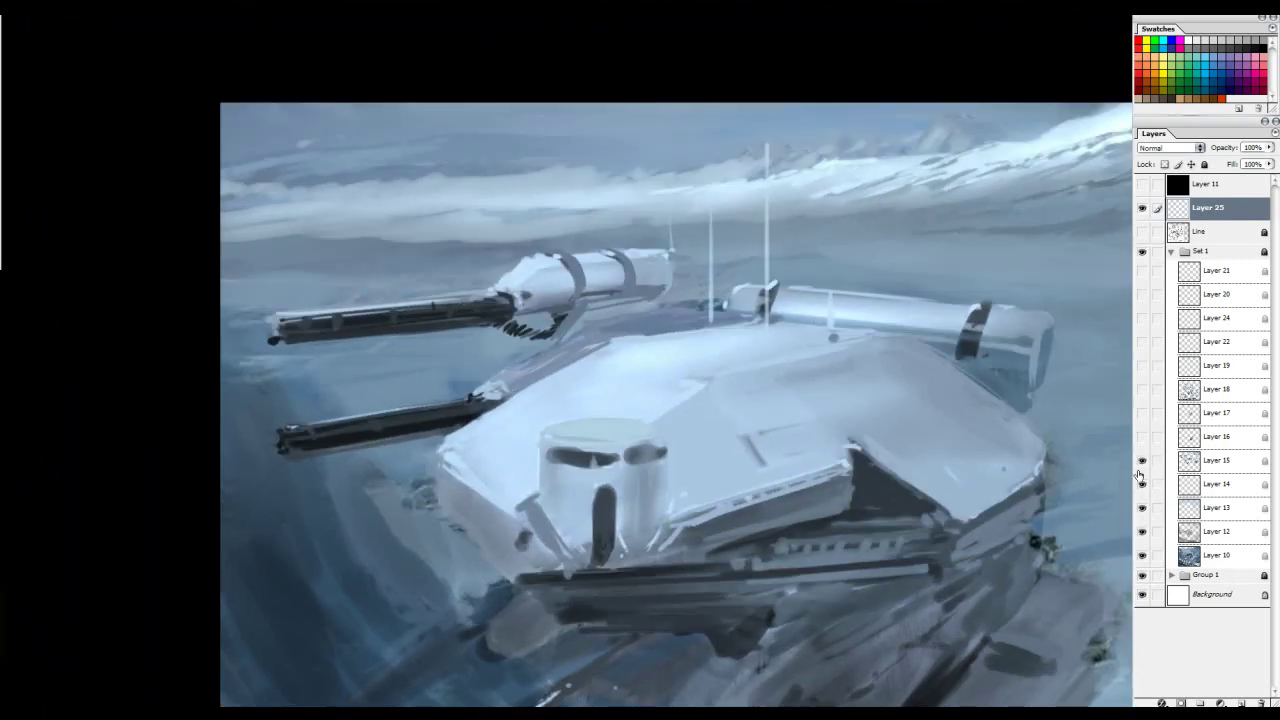
click(1141, 462)
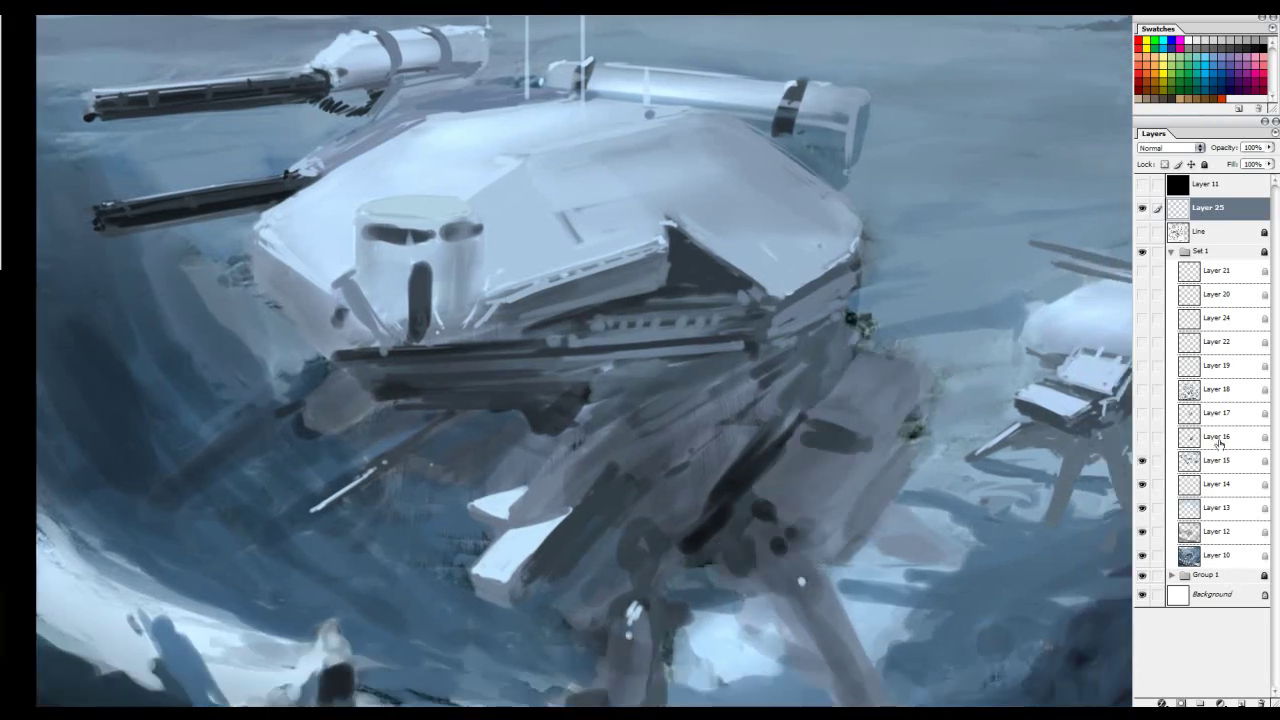
click(1219, 440)
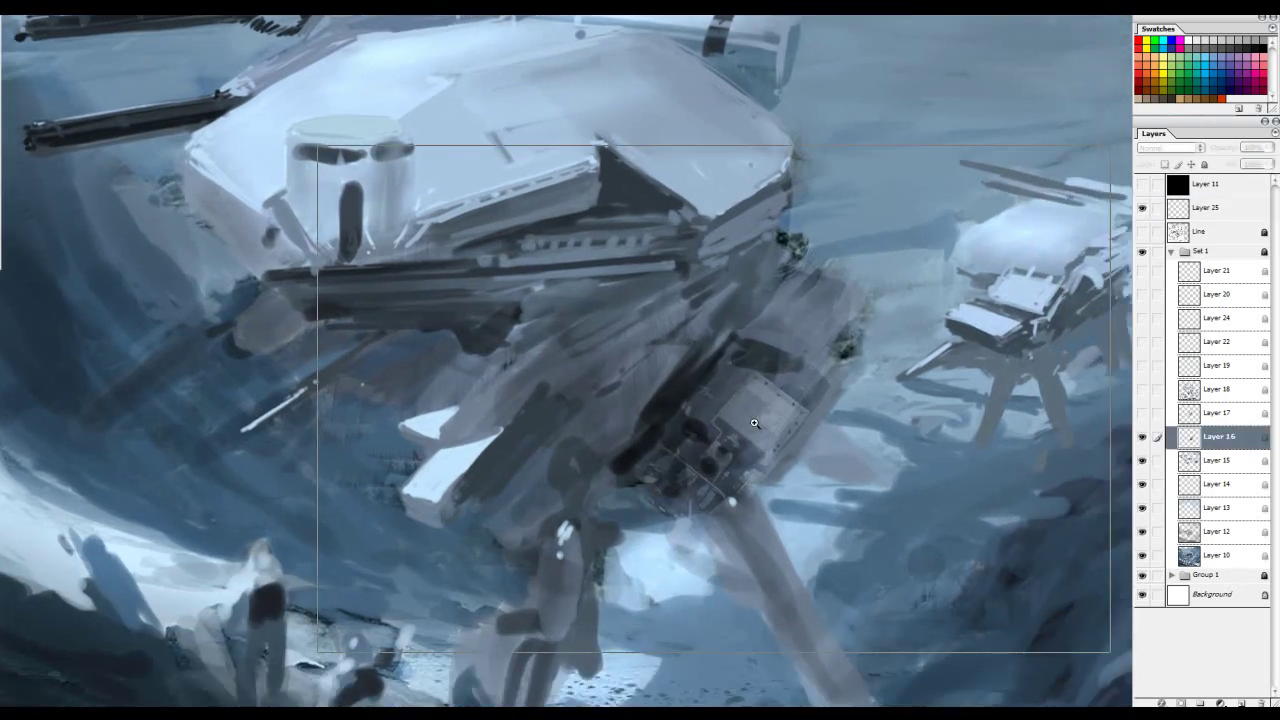
click(1141, 440)
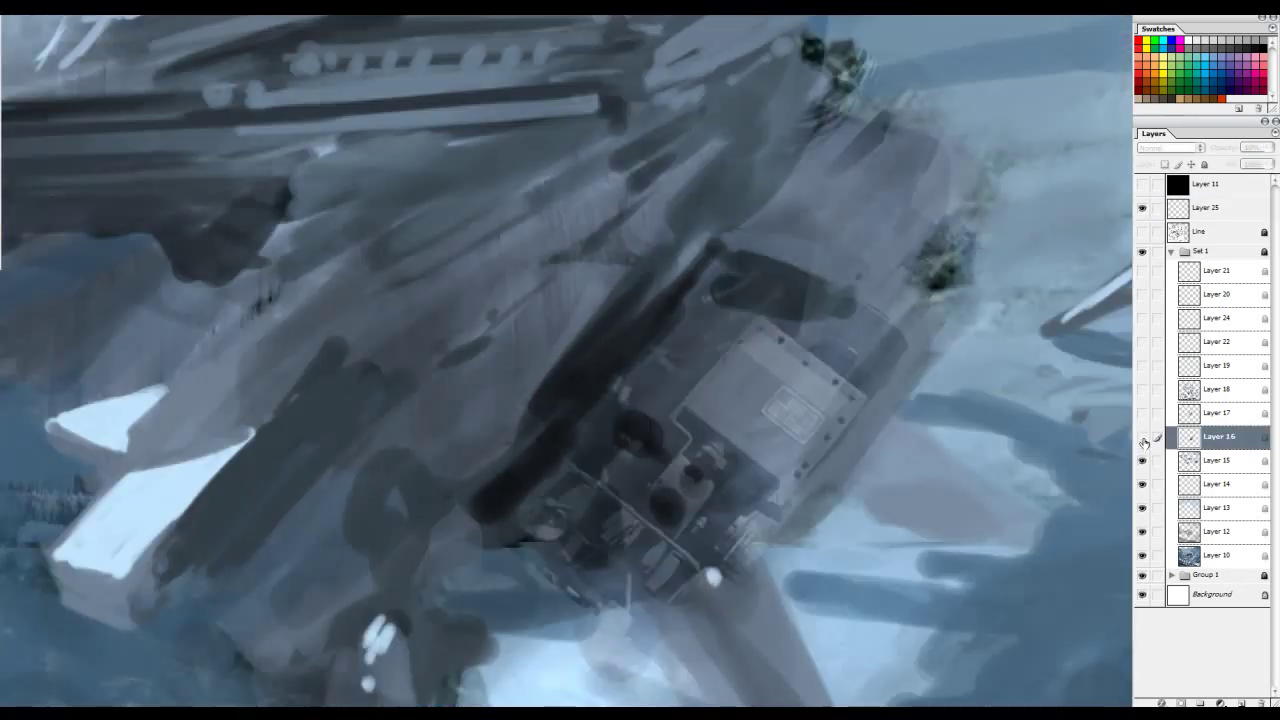
click(1141, 414)
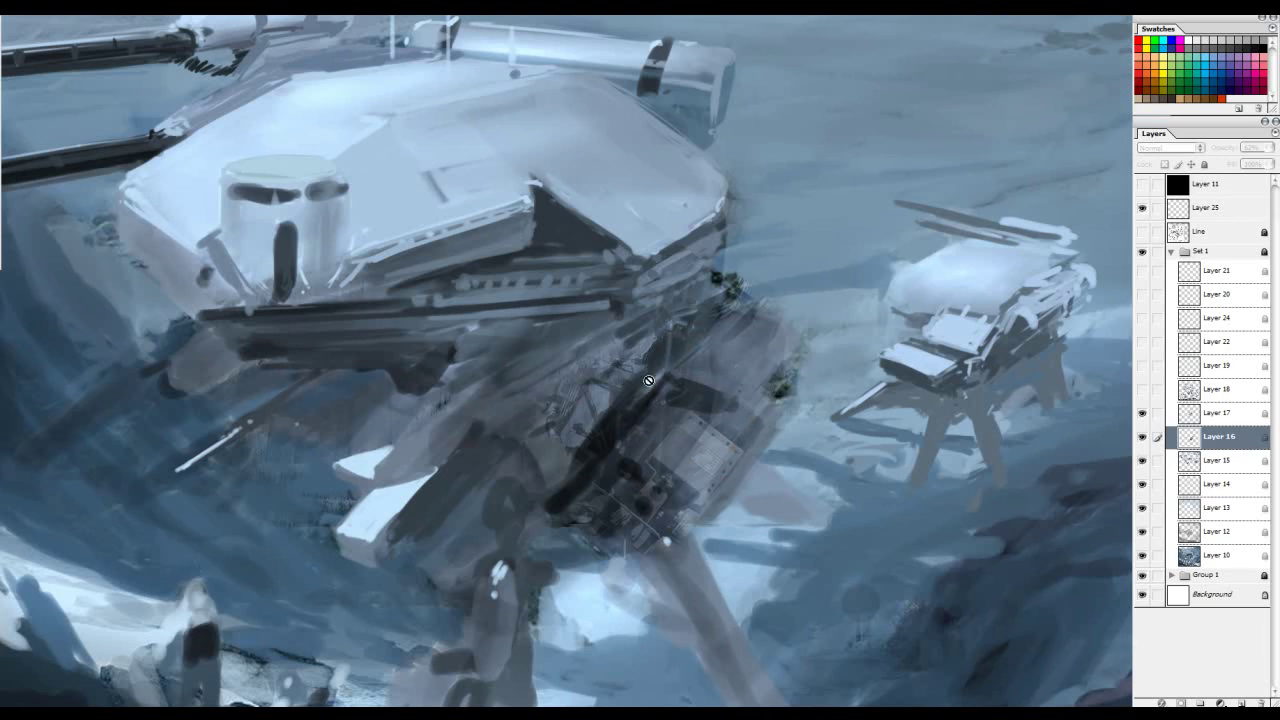
click(1142, 414)
key(ctrl+minus)
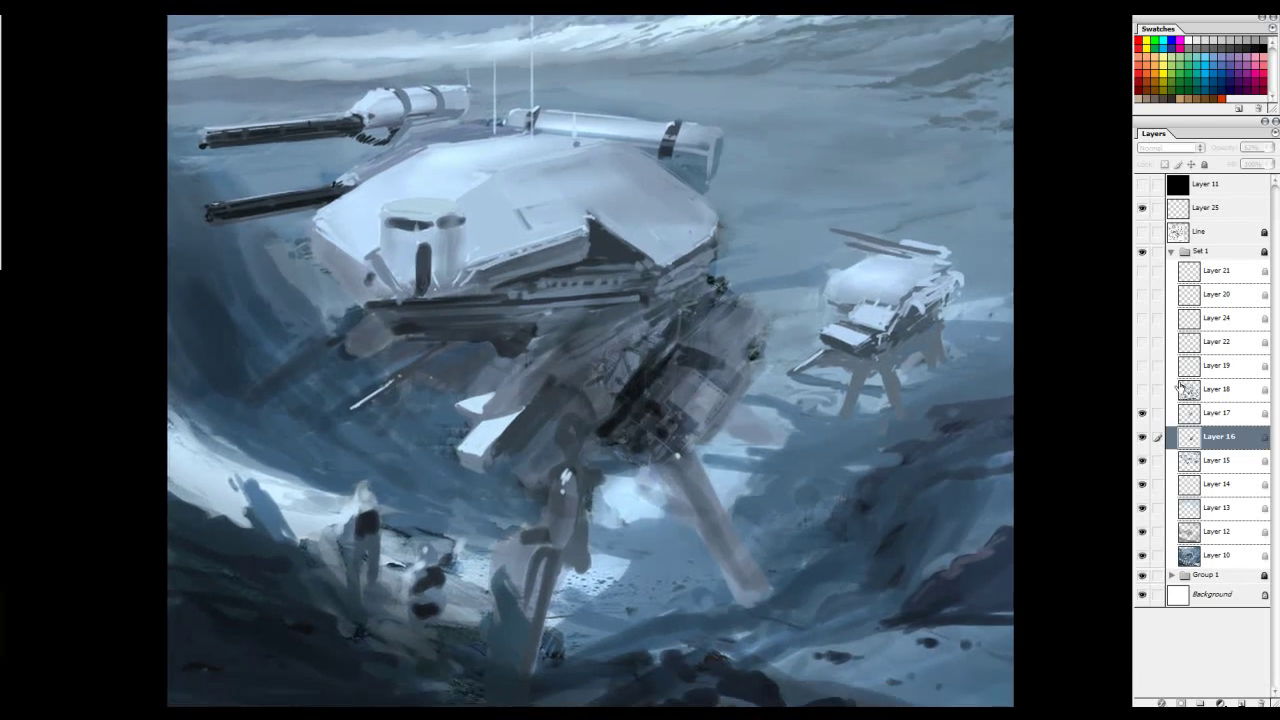
Step: Make Layer 18 active and visible with its soldiers, after flicking it to compare
click(1142, 393)
click(1142, 393)
click(1141, 394)
click(1138, 395)
click(1142, 393)
click(1142, 393)
click(1142, 393)
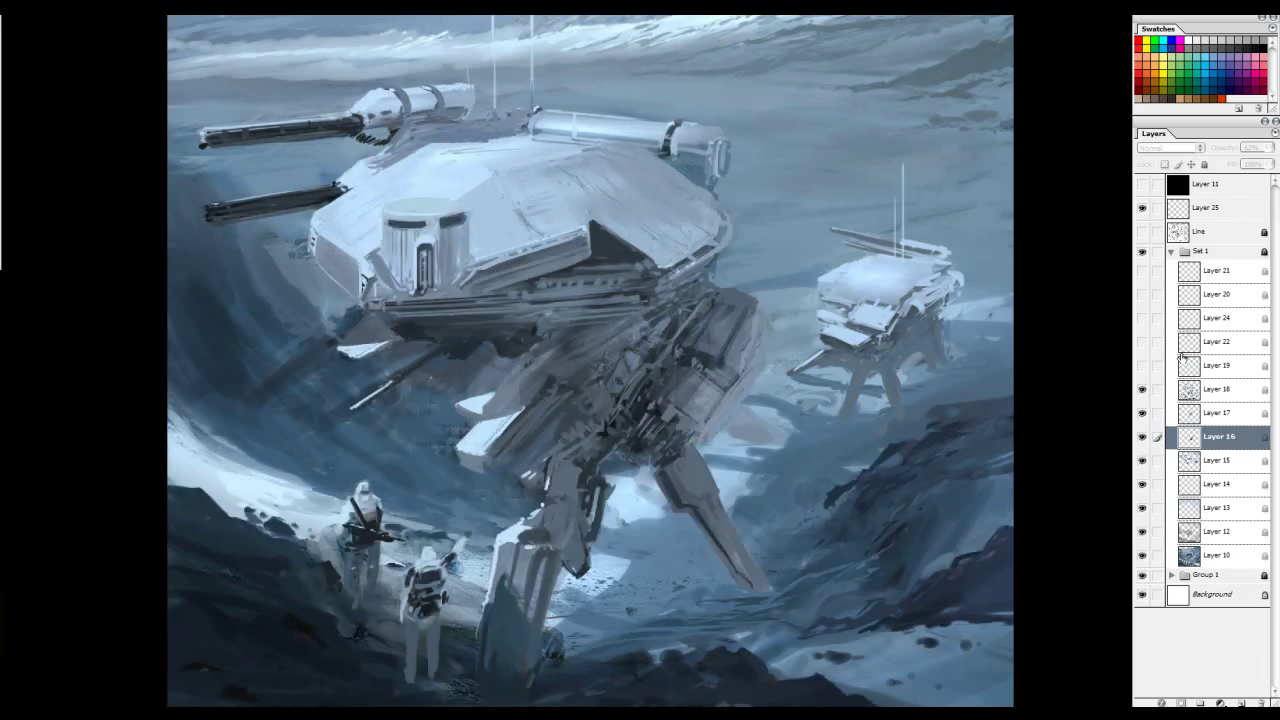
click(1150, 392)
click(1142, 392)
click(1142, 392)
key(ctrl+plus)
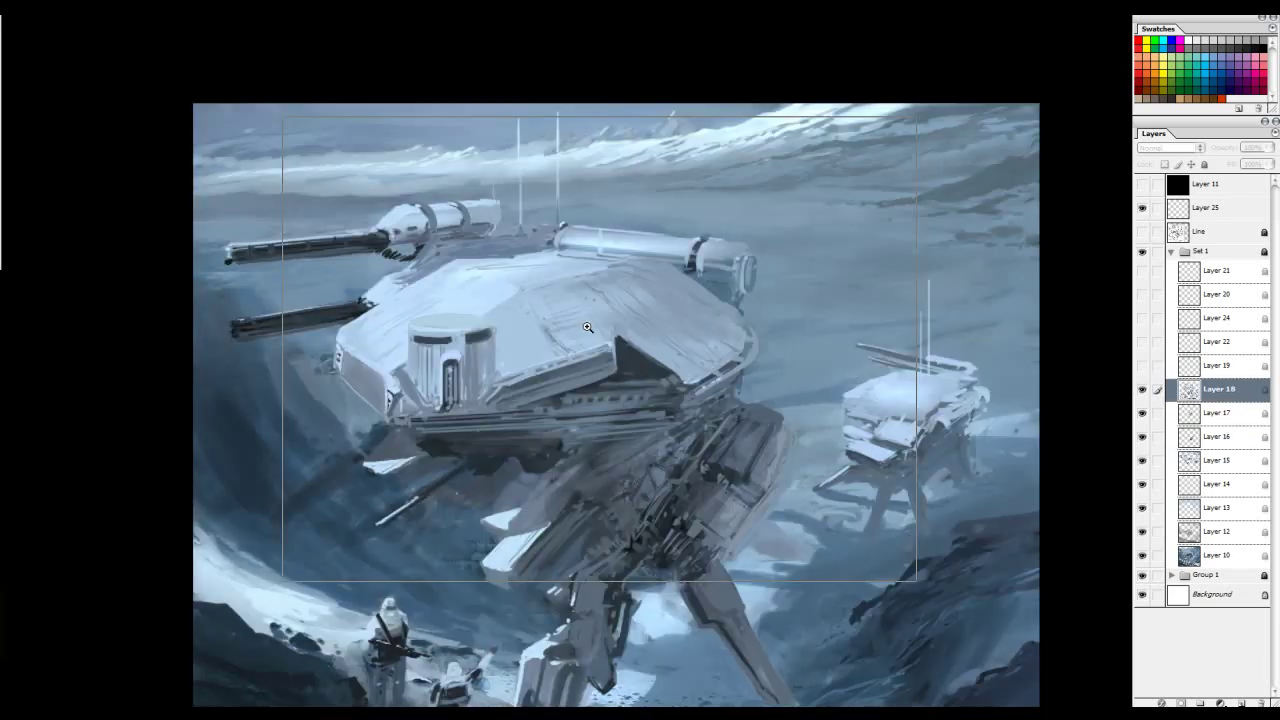
key(ctrl+plus)
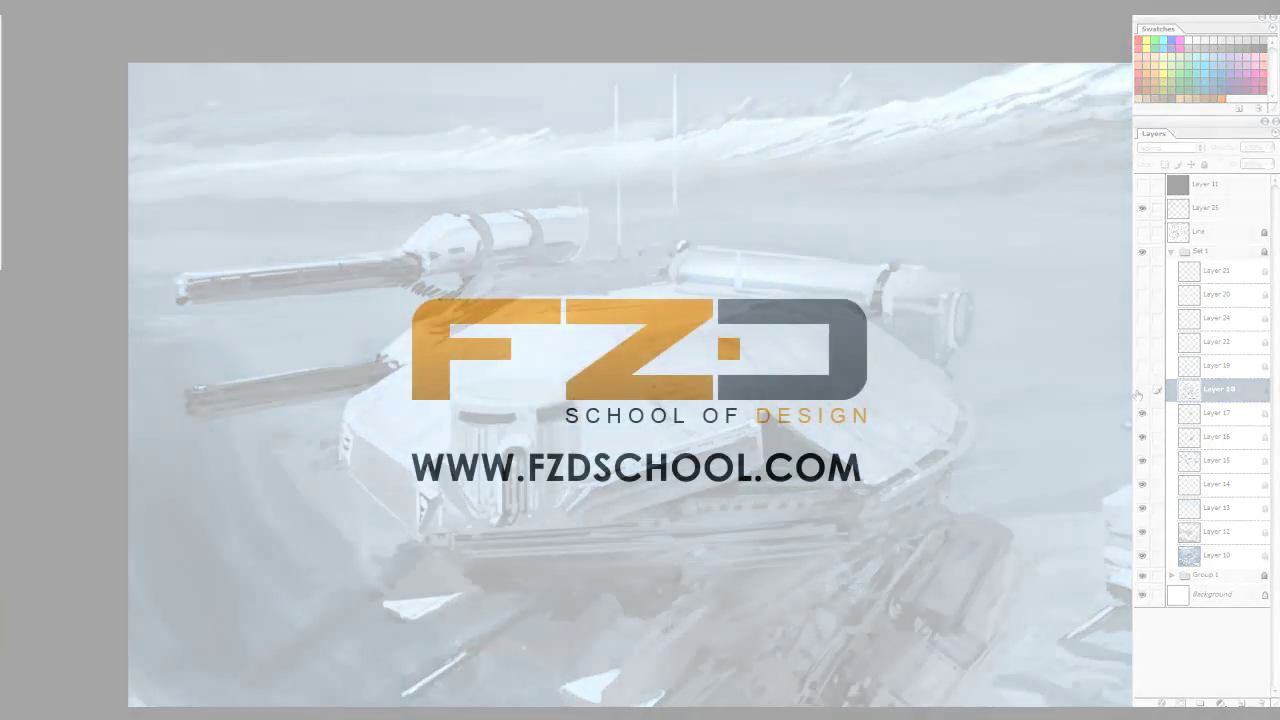